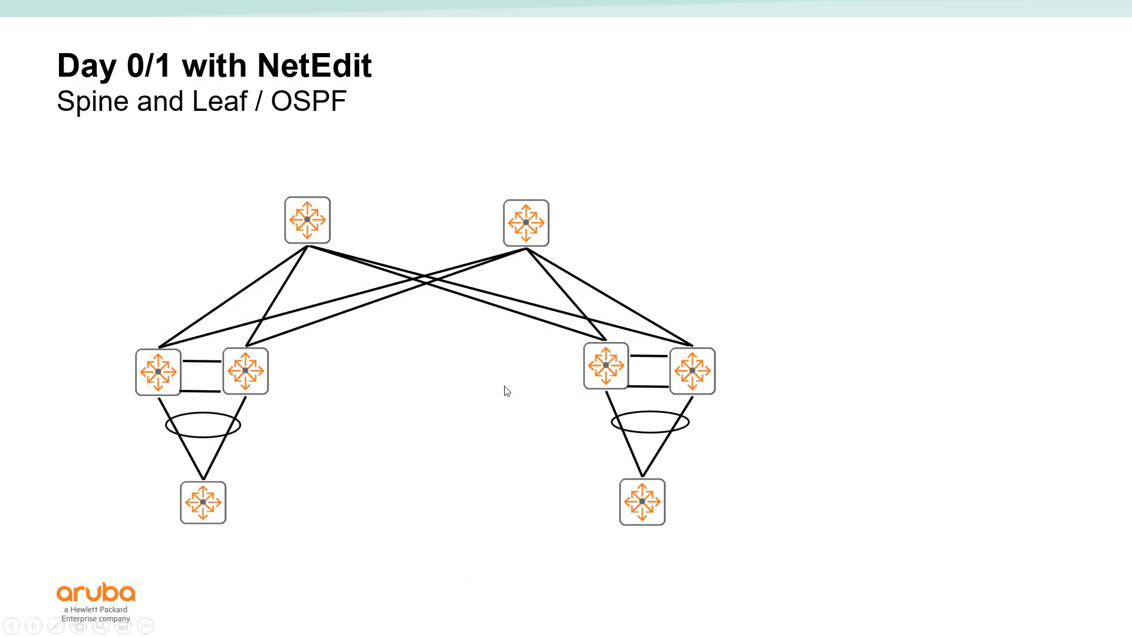
# - Reveal the device names, addresses, VLAN labels and the NetEdit Plans overview on the slide
pyautogui.click(509, 391)
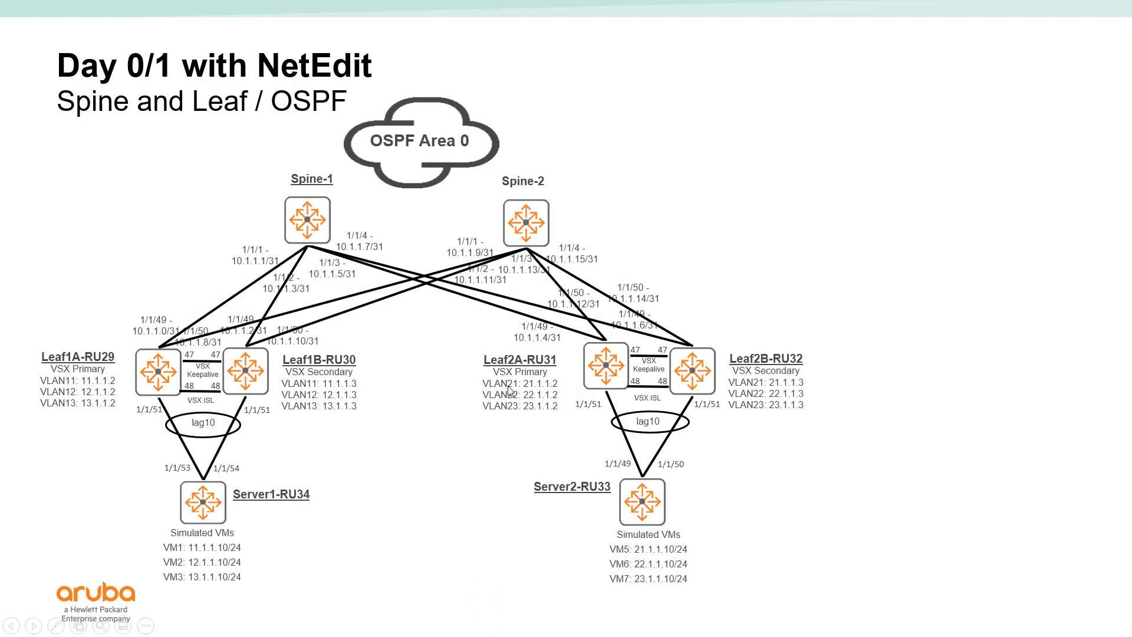
pyautogui.click(439, 480)
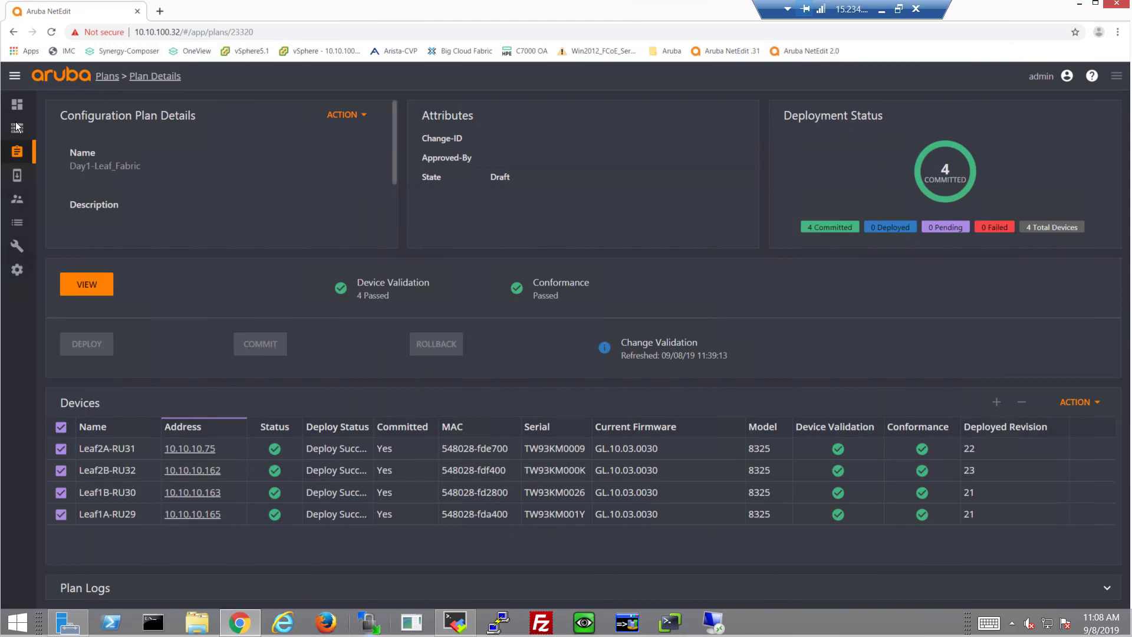
# - Select only the four leaf switches Leaf1A-RU29, Leaf1B-RU30, Leaf2A-RU31 and Leaf2B-RU32
pyautogui.click(17, 127)
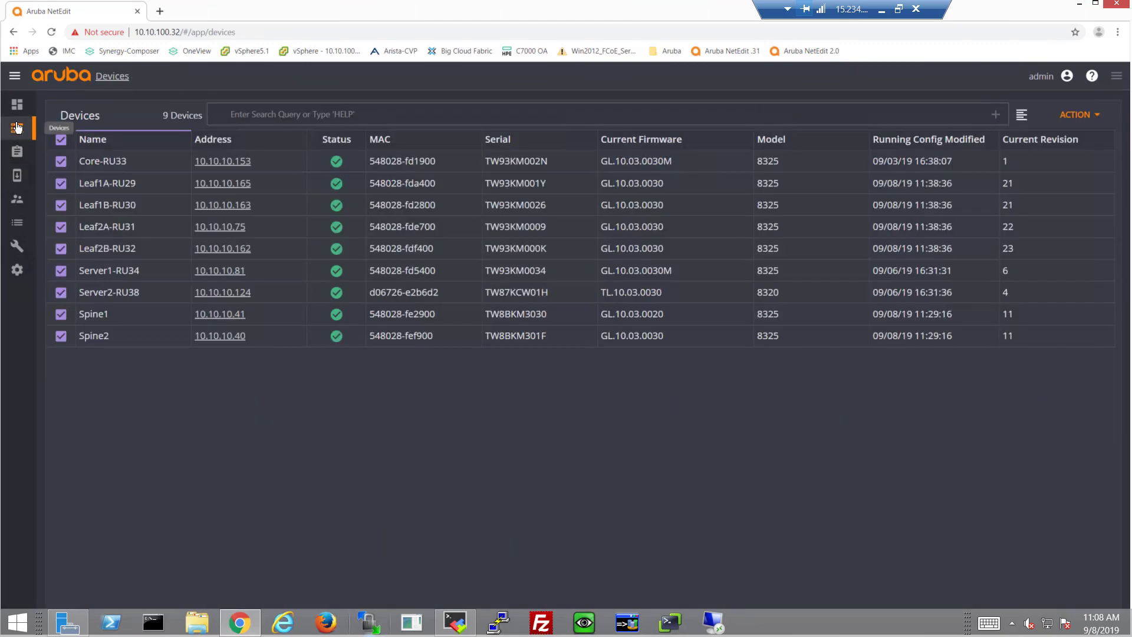
pyautogui.click(61, 140)
pyautogui.click(60, 183)
pyautogui.click(60, 204)
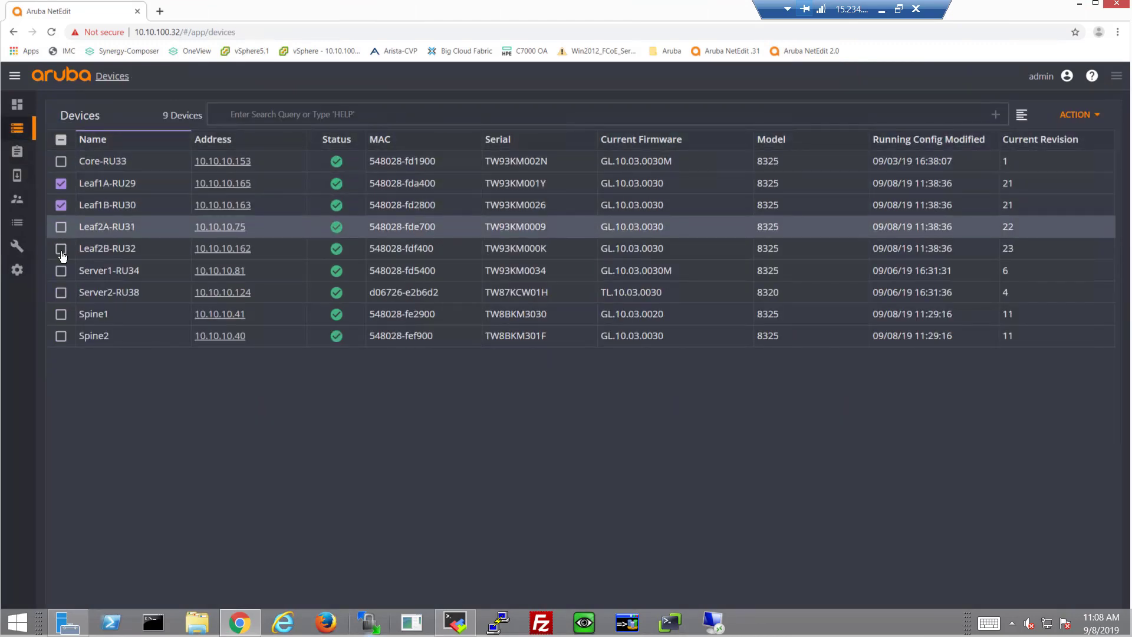
pyautogui.click(61, 226)
pyautogui.click(61, 248)
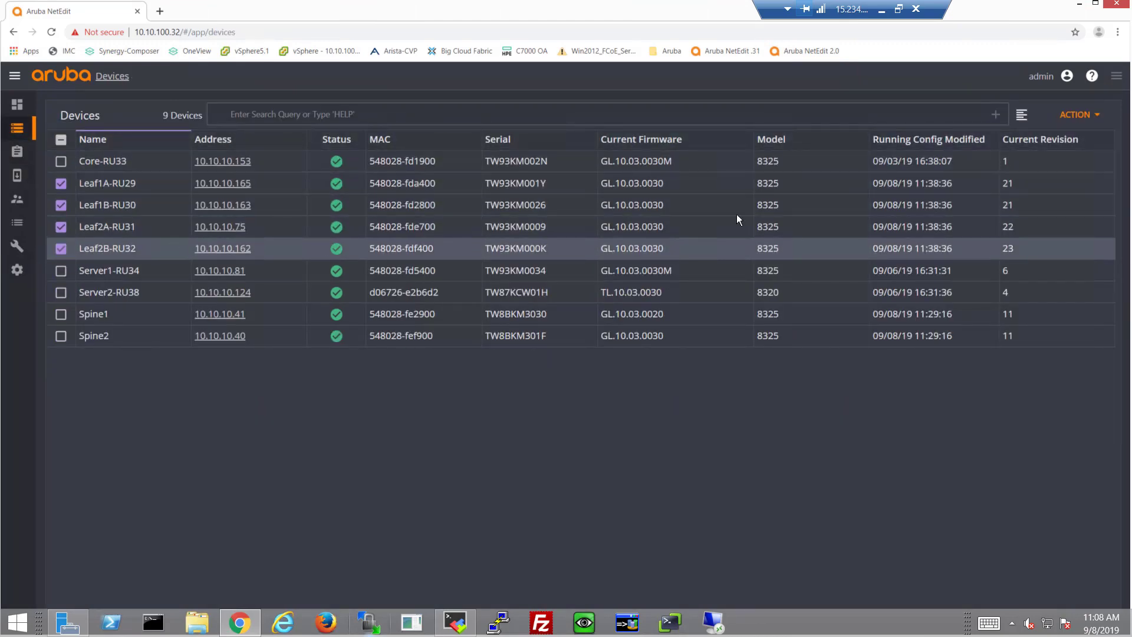
# - Create an Edit Running Config plan named Day1-Leaf-Hosts for the selected switches
pyautogui.click(1079, 115)
pyautogui.click(1058, 212)
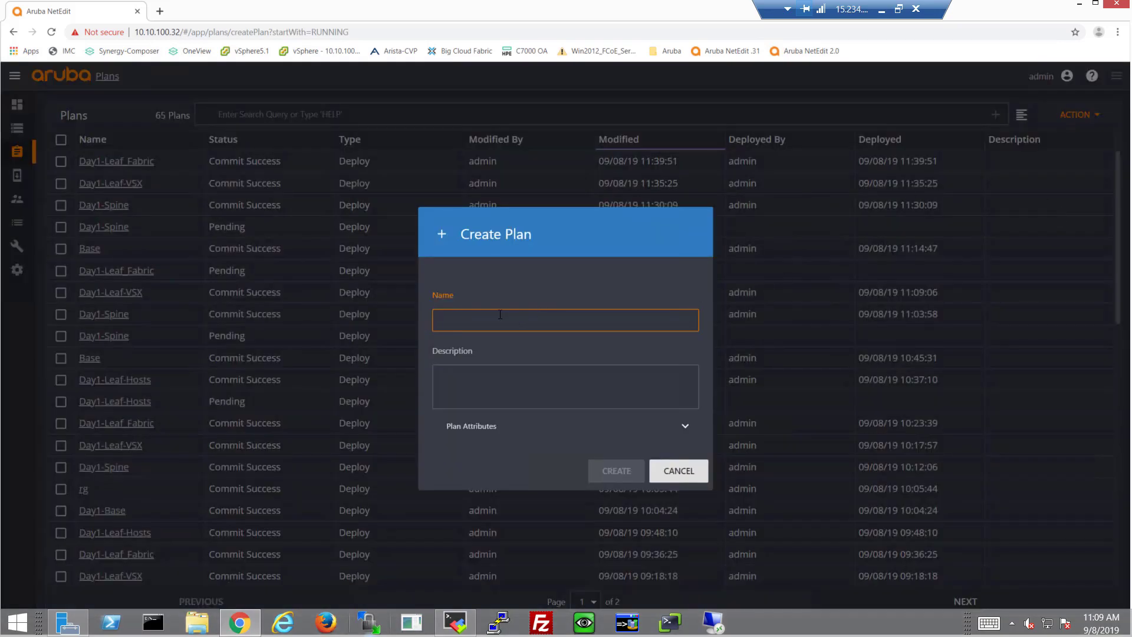
pyautogui.click(500, 314)
pyautogui.write('Day1-Leaf-Hosts')
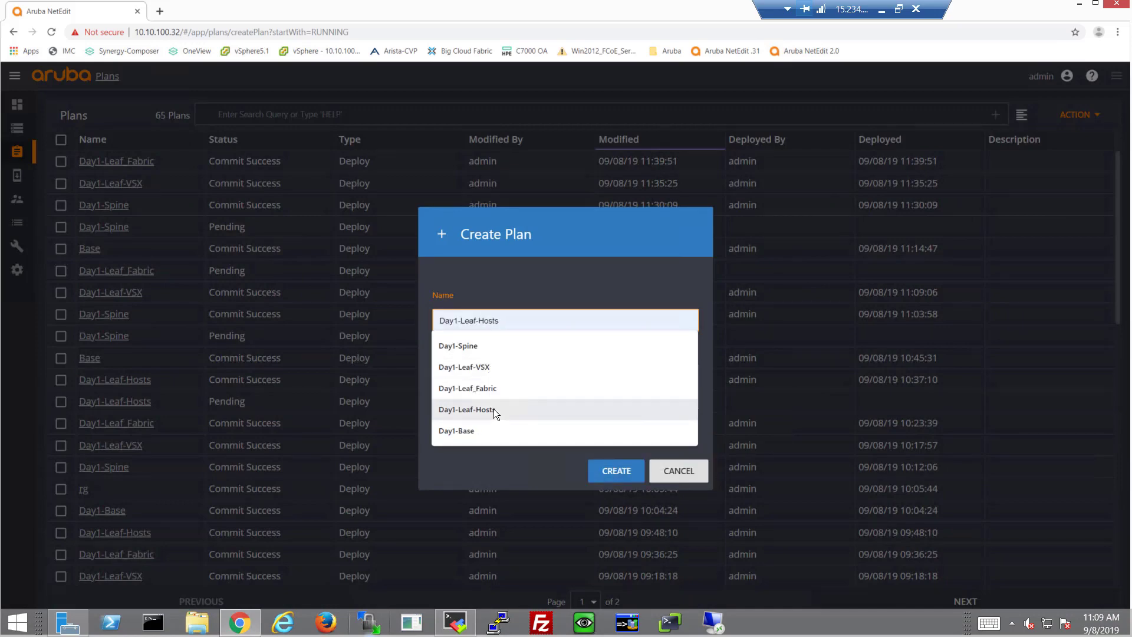
pyautogui.click(494, 408)
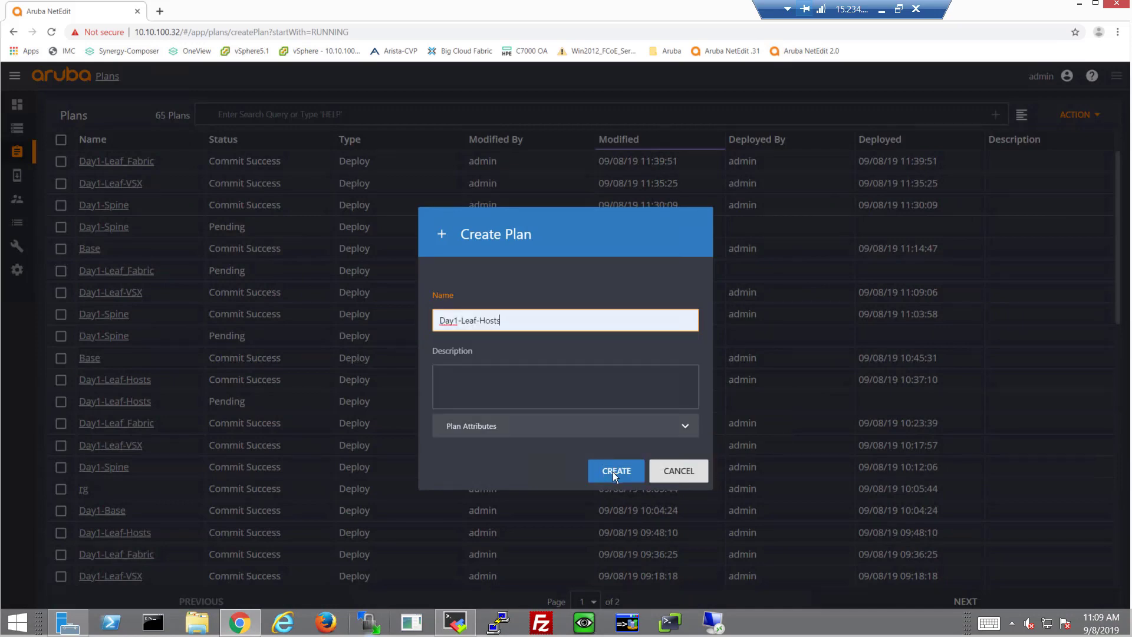
pyautogui.click(613, 471)
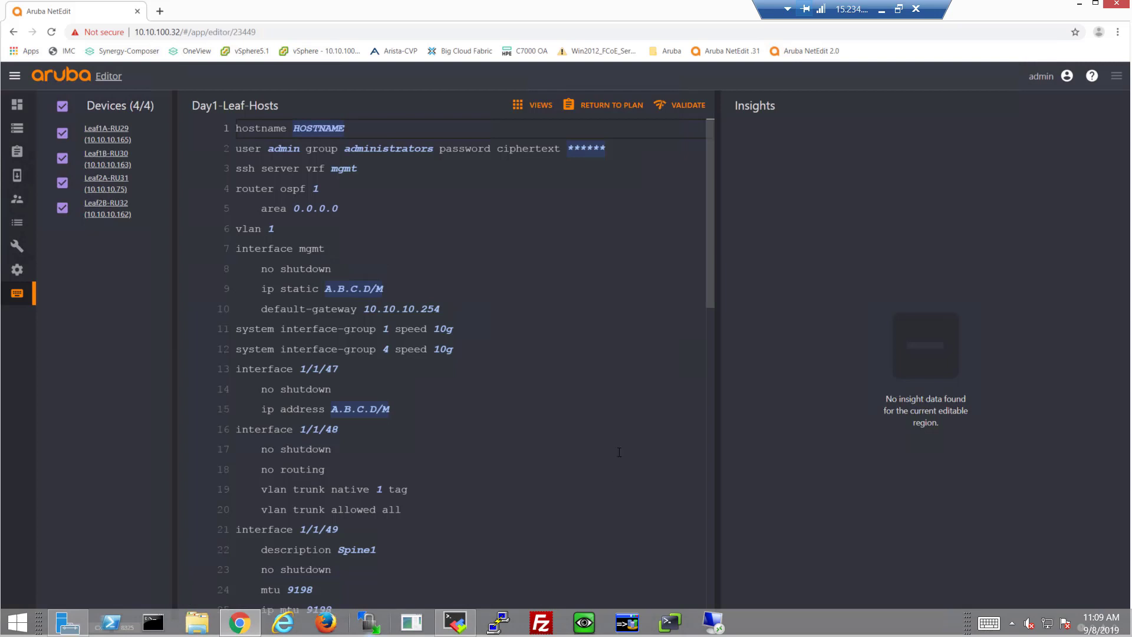
# - Limit editing to Leaf1A-RU29 and Leaf1B-RU30 and add 'vlan 11-13' after the vlan 1 line
pyautogui.click(327, 233)
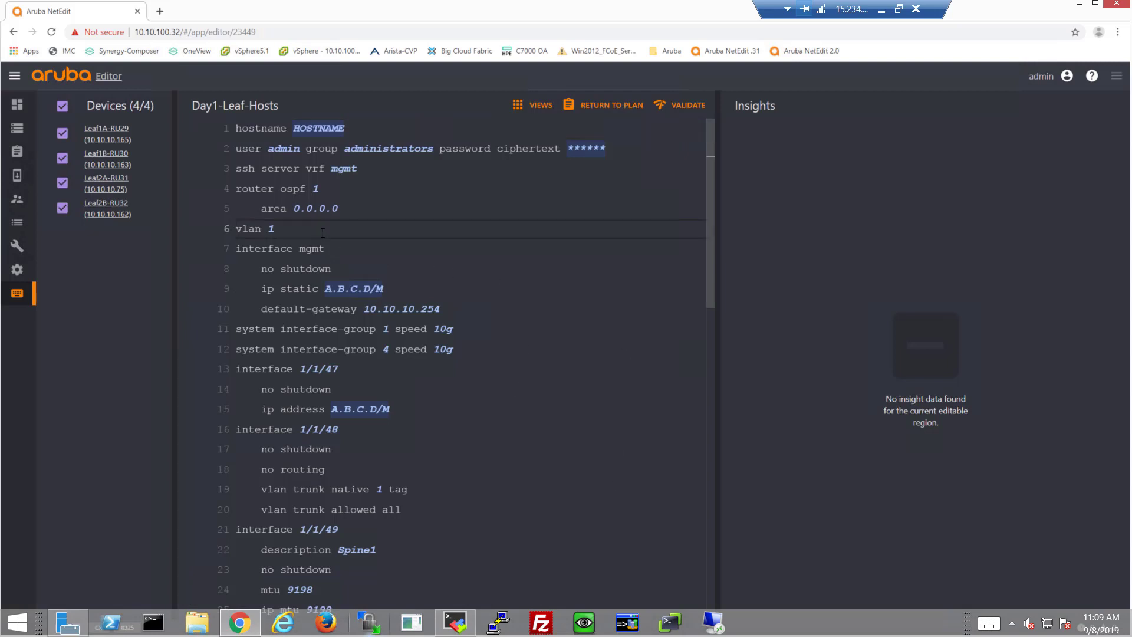
pyautogui.click(61, 207)
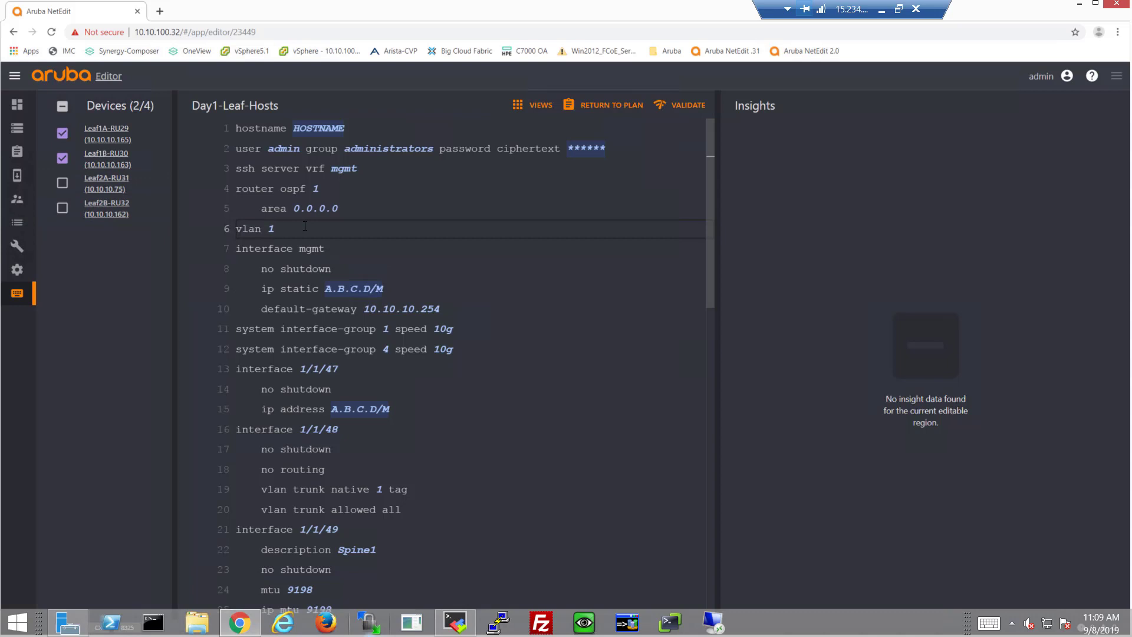
pyautogui.press('Return')
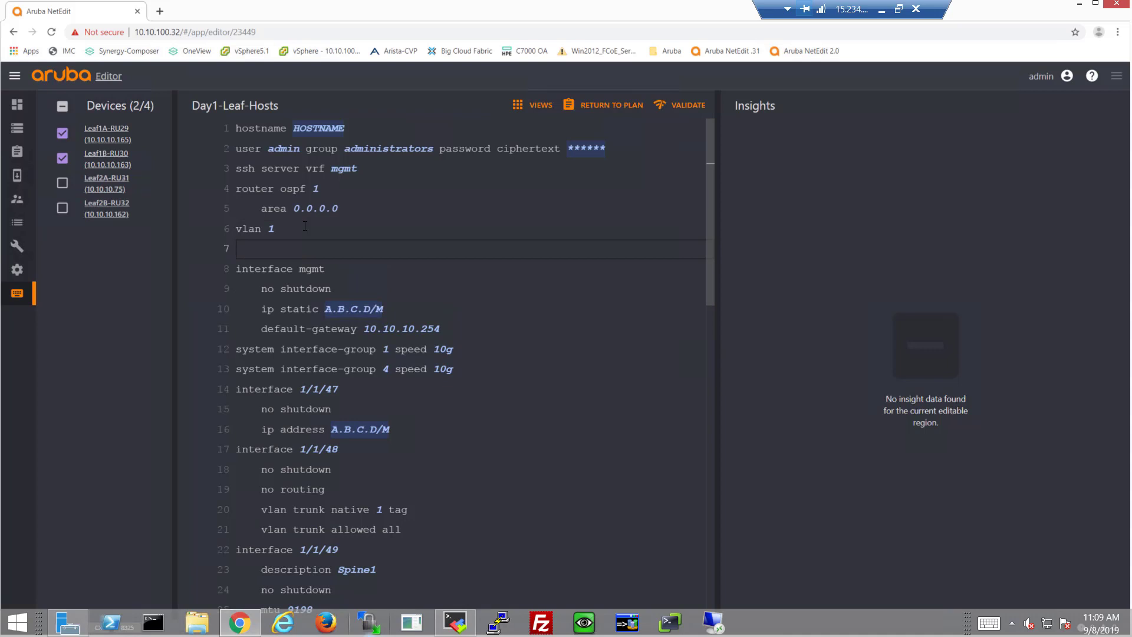
pyautogui.write('vlan ')
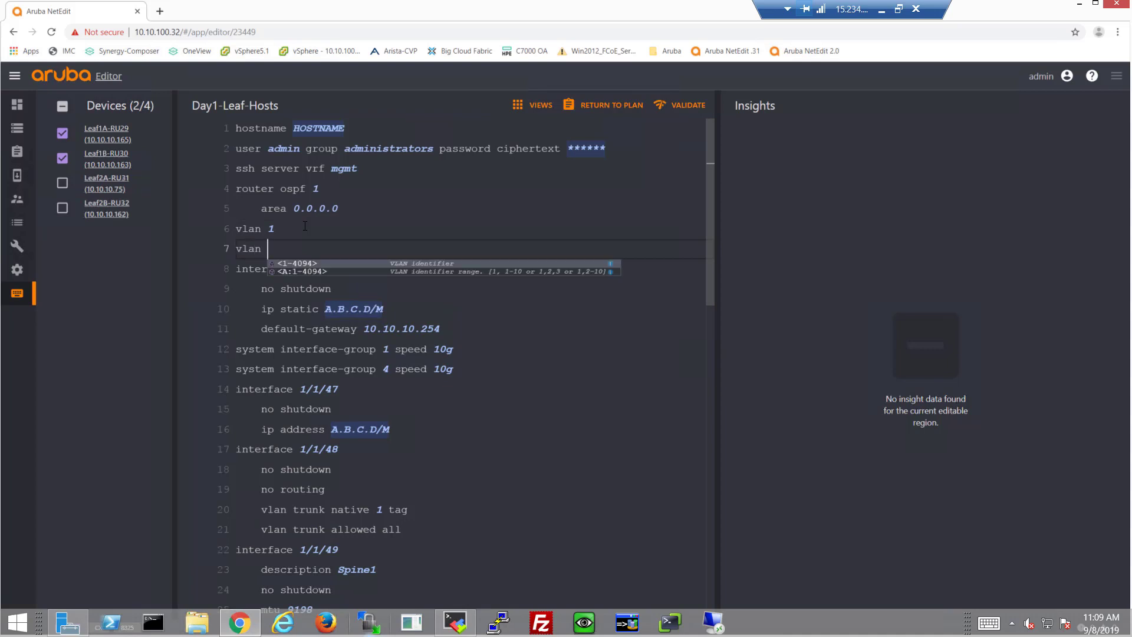
pyautogui.write('11-13')
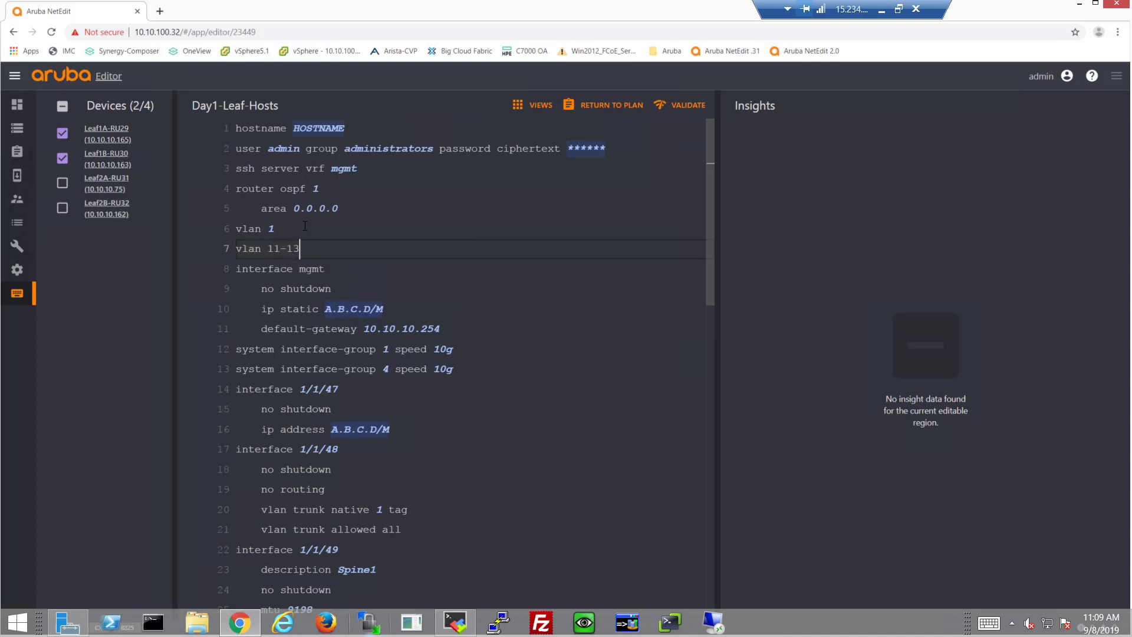
pyautogui.press('Return')
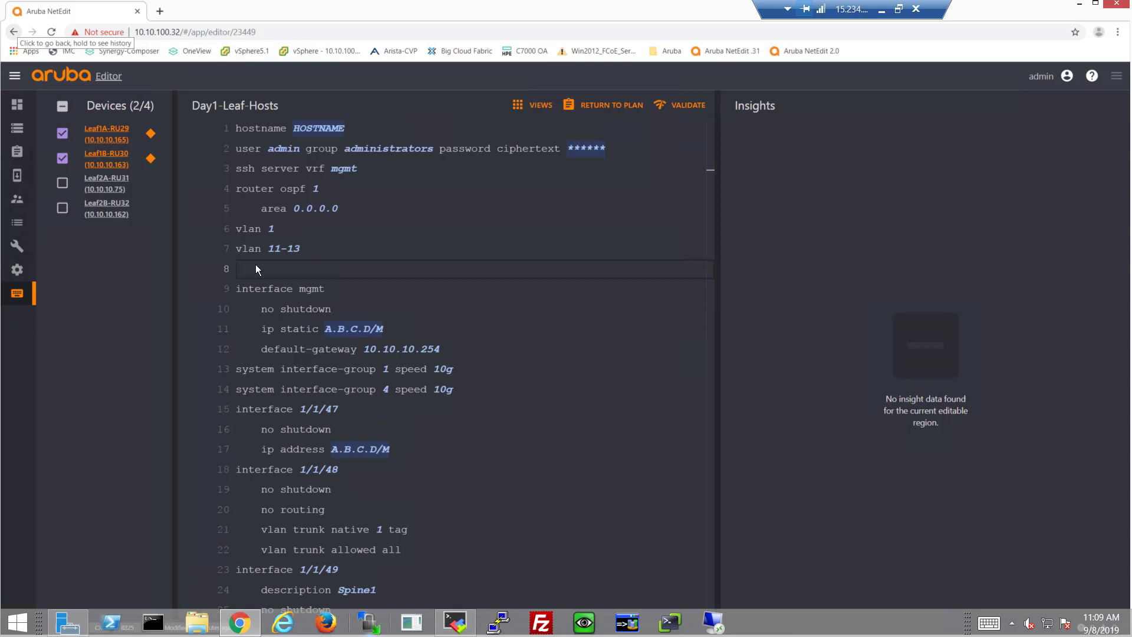
# - Add interface vlan 11 with ip address 11.1.1.2/24
pyautogui.write('inter')
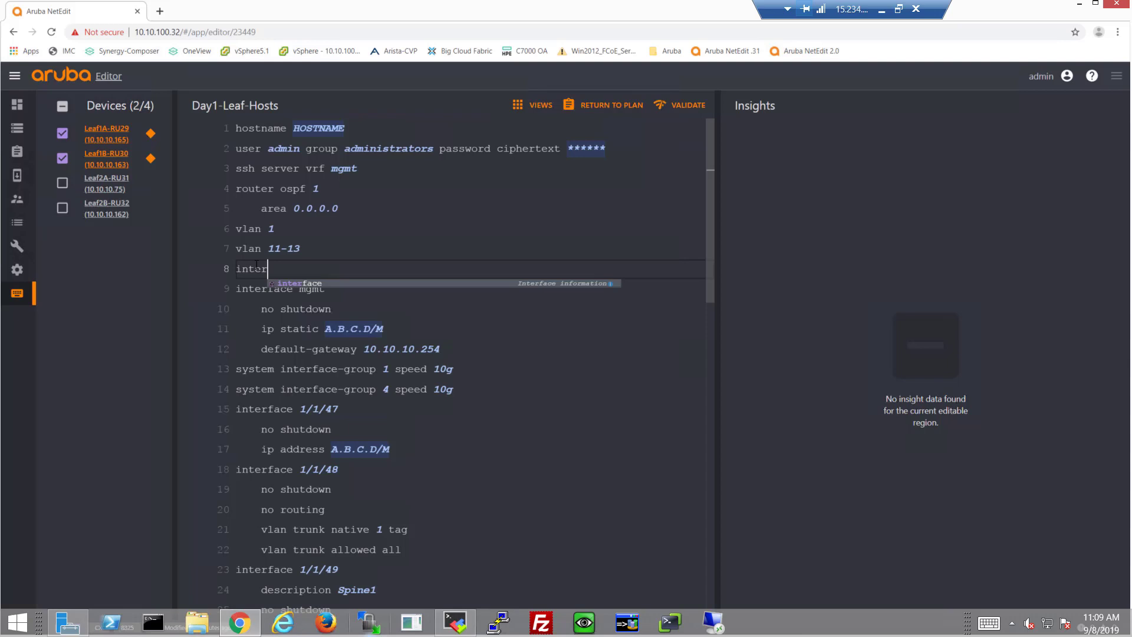
pyautogui.write('face vlan 11')
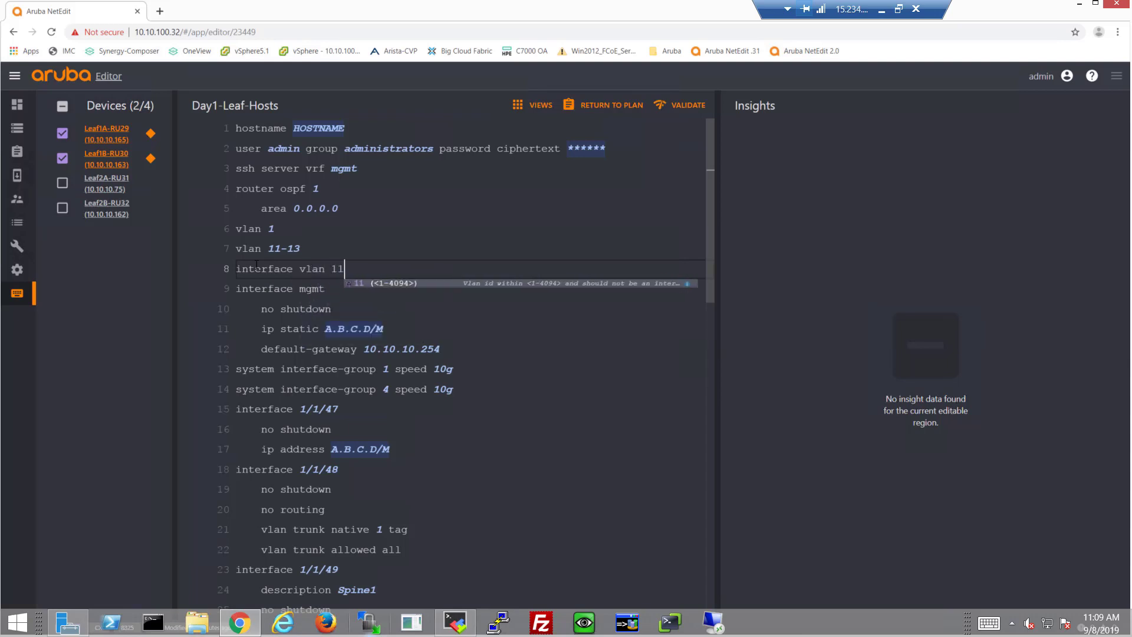
pyautogui.press('Return')
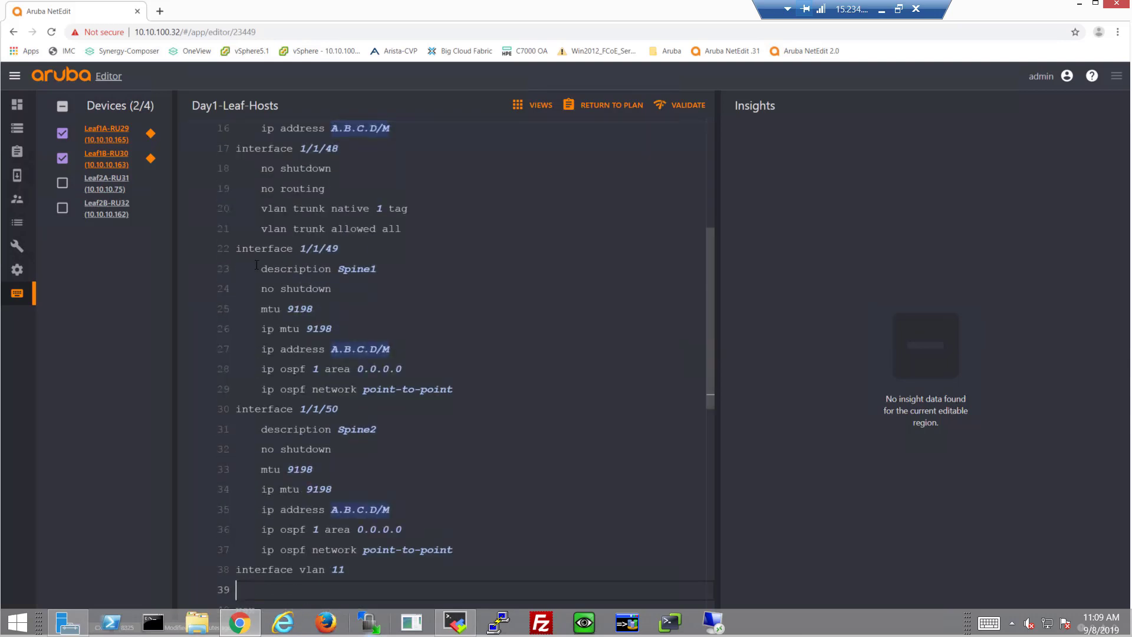
pyautogui.press('Tab')
pyautogui.write('ip ')
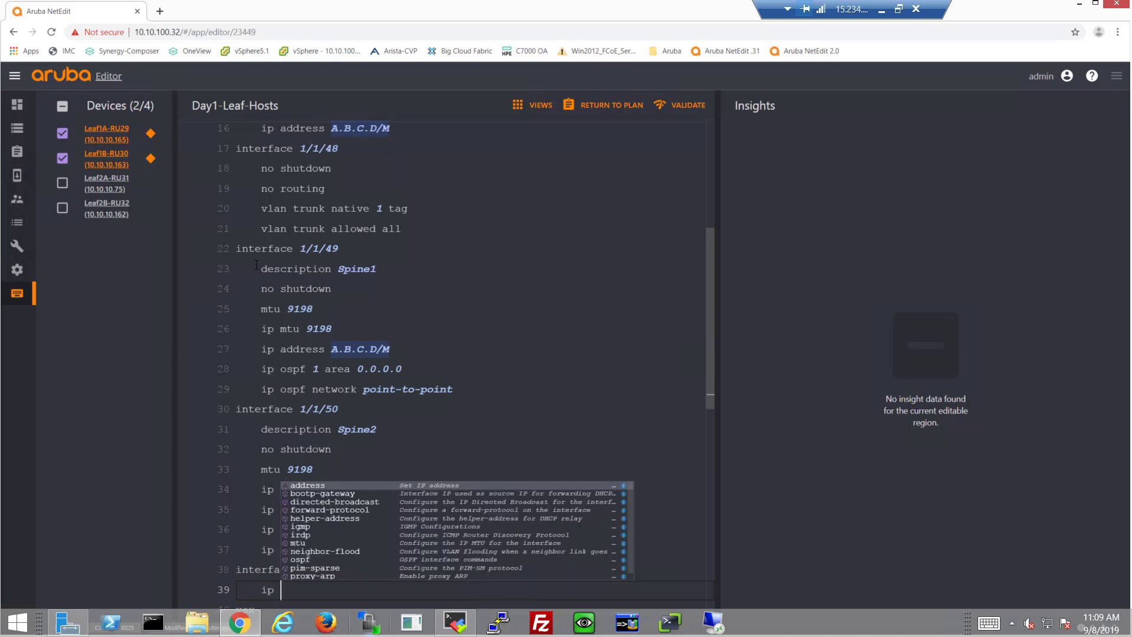
pyautogui.write('address 11.1.1.2')
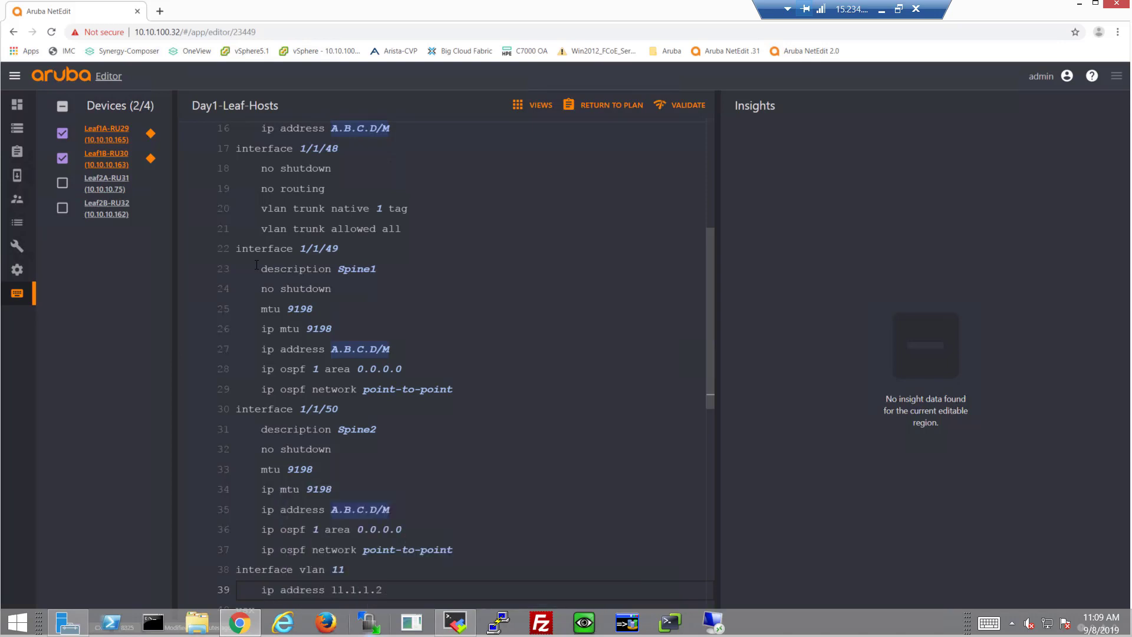
pyautogui.write('/24')
pyautogui.press('Return')
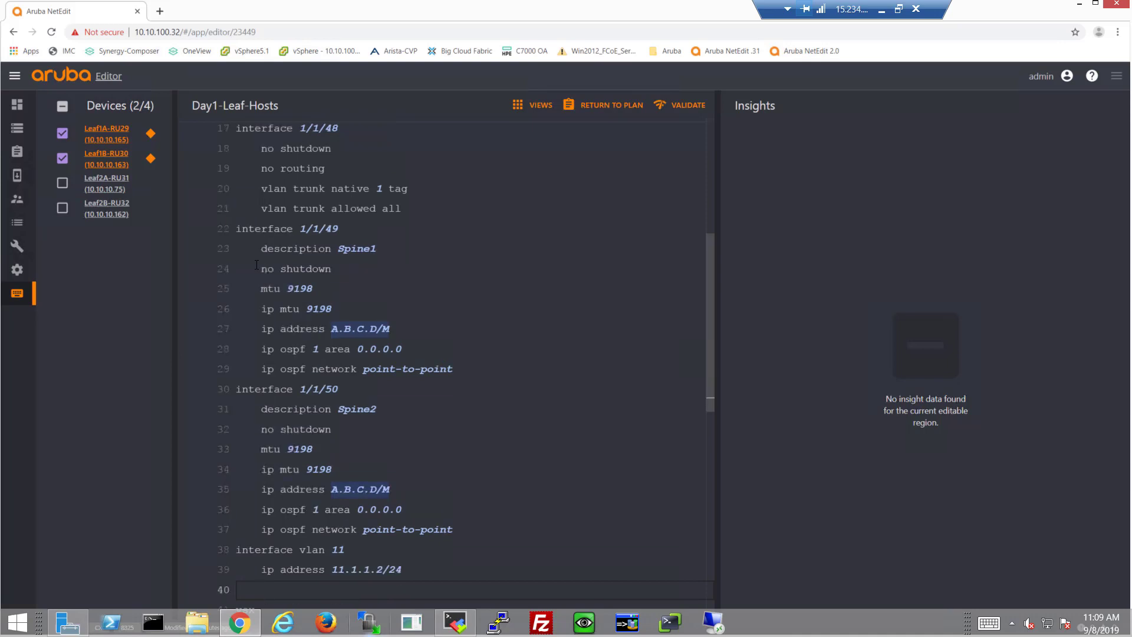
# - Add active-gateway ip 11.1.1.1 mac 00:00:00:00:00:aa and ip ospf 1 area 0 under vlan 11
pyautogui.write('actiu')
pyautogui.press('BackSpace')
pyautogui.write('v')
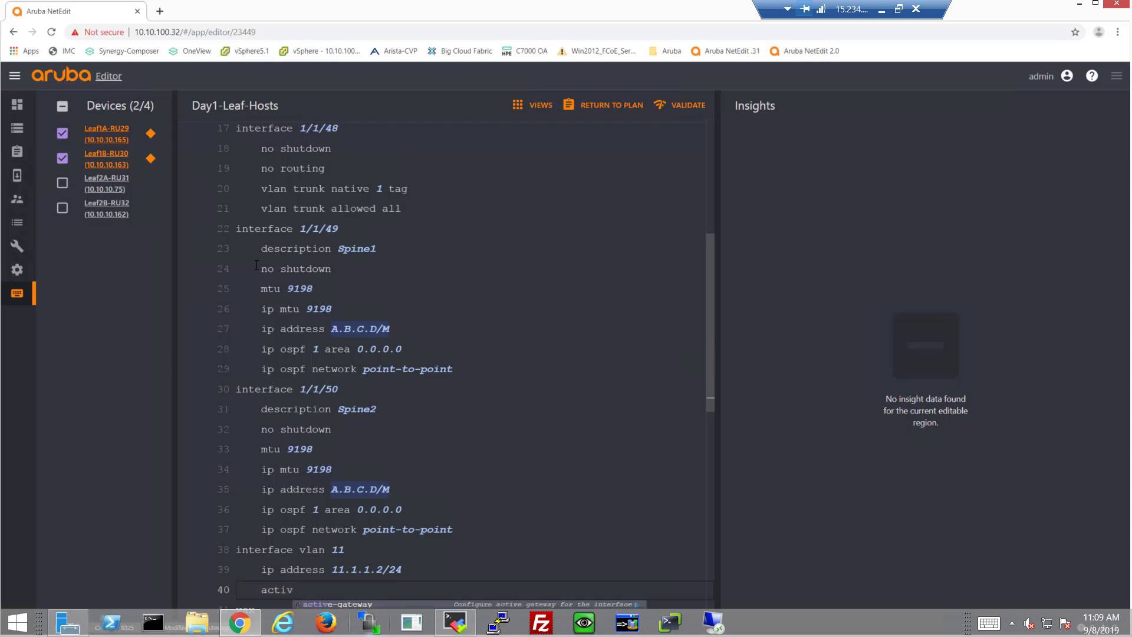
pyautogui.write('e-gateway')
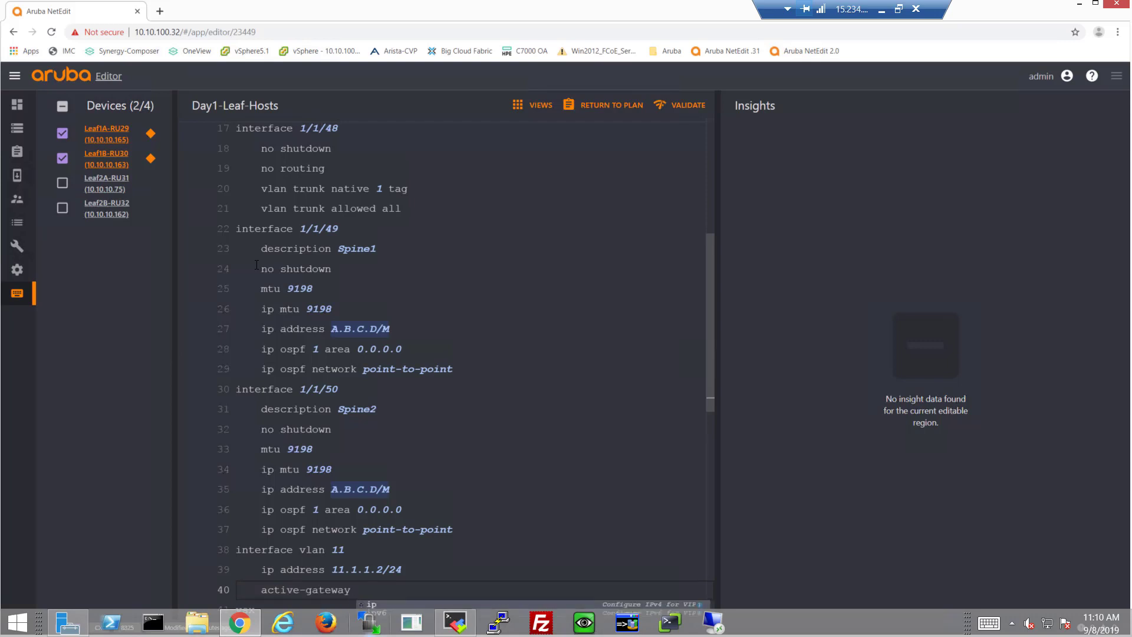
pyautogui.write(' ip 11.1.1')
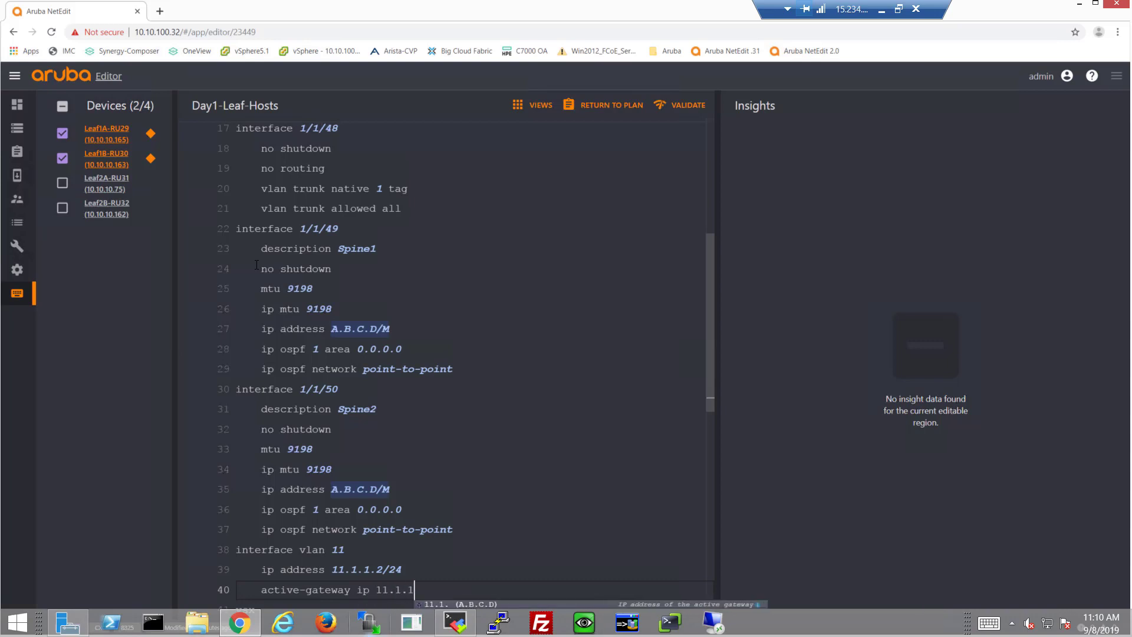
pyautogui.write('.1 mac ')
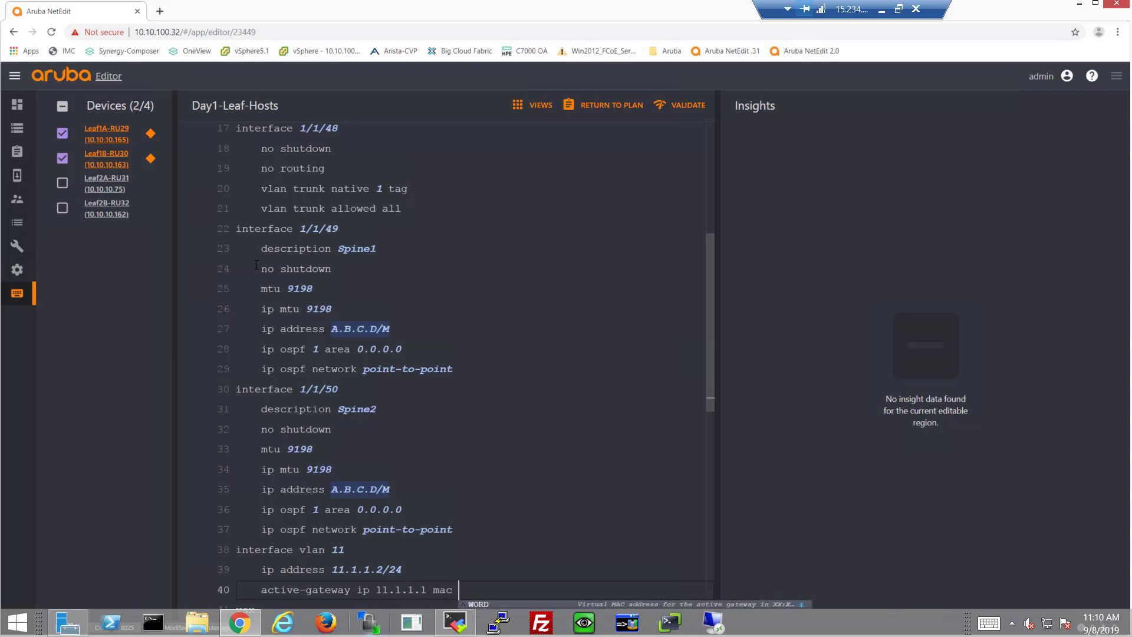
pyautogui.write('00:00:00;00:')
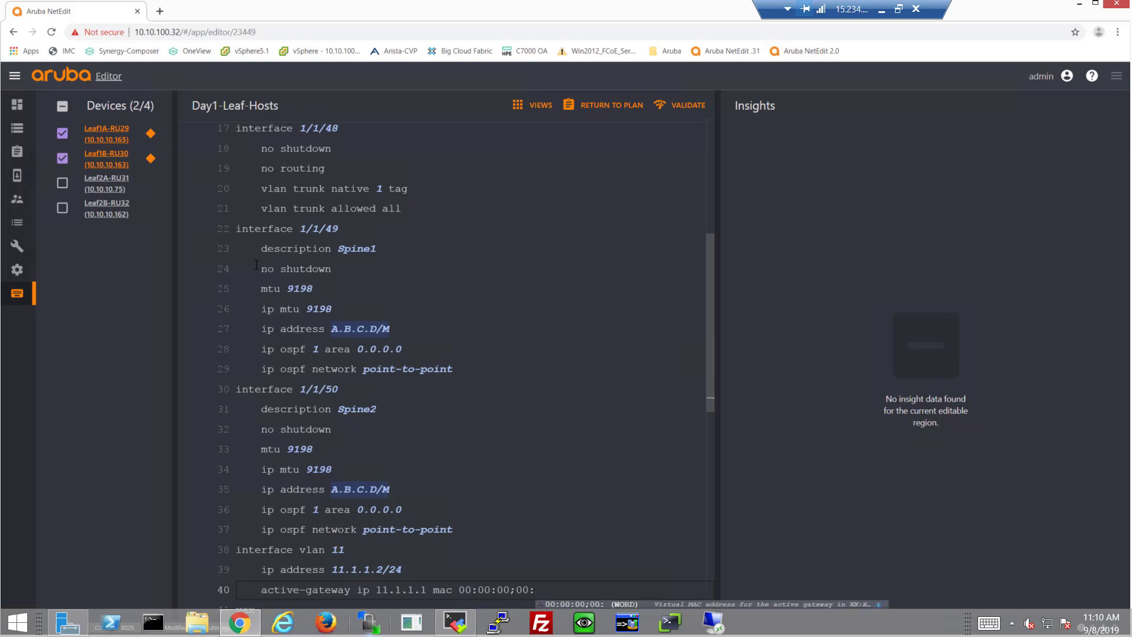
pyautogui.press('BackSpace')
pyautogui.press('BackSpace')
pyautogui.press('BackSpace')
pyautogui.press('BackSpace')
pyautogui.write(':')
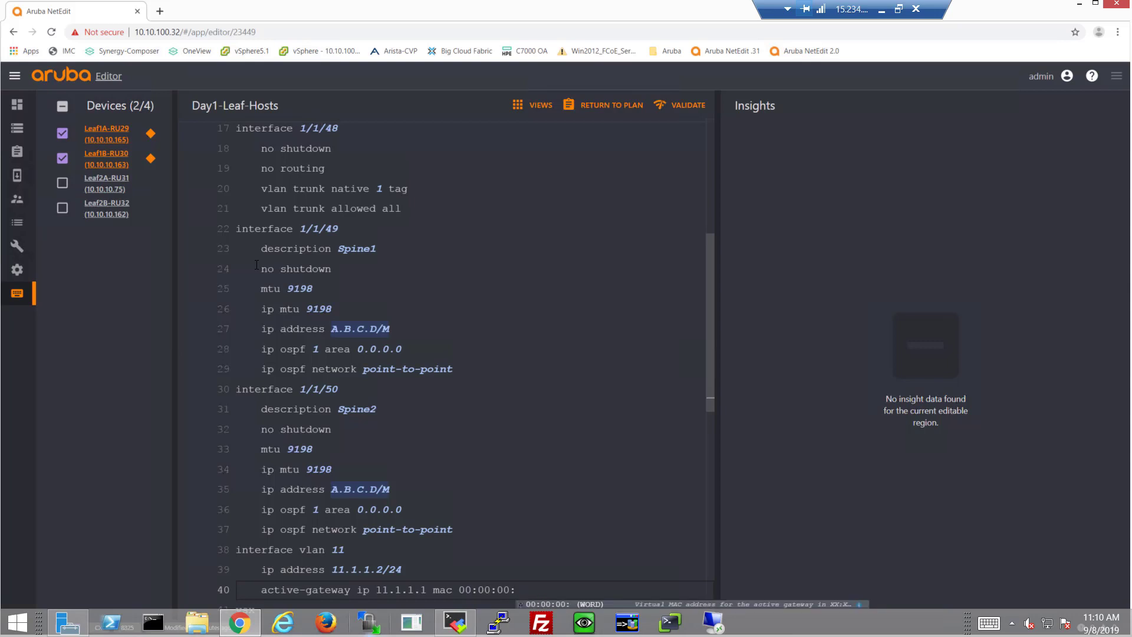
pyautogui.write('00:')
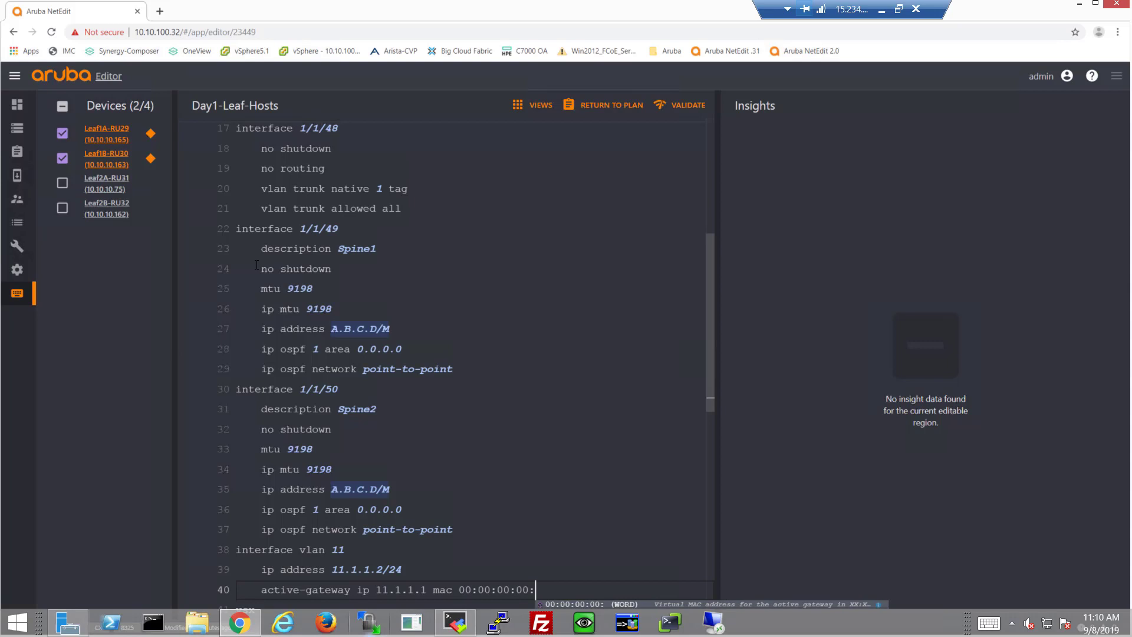
pyautogui.write('00:')
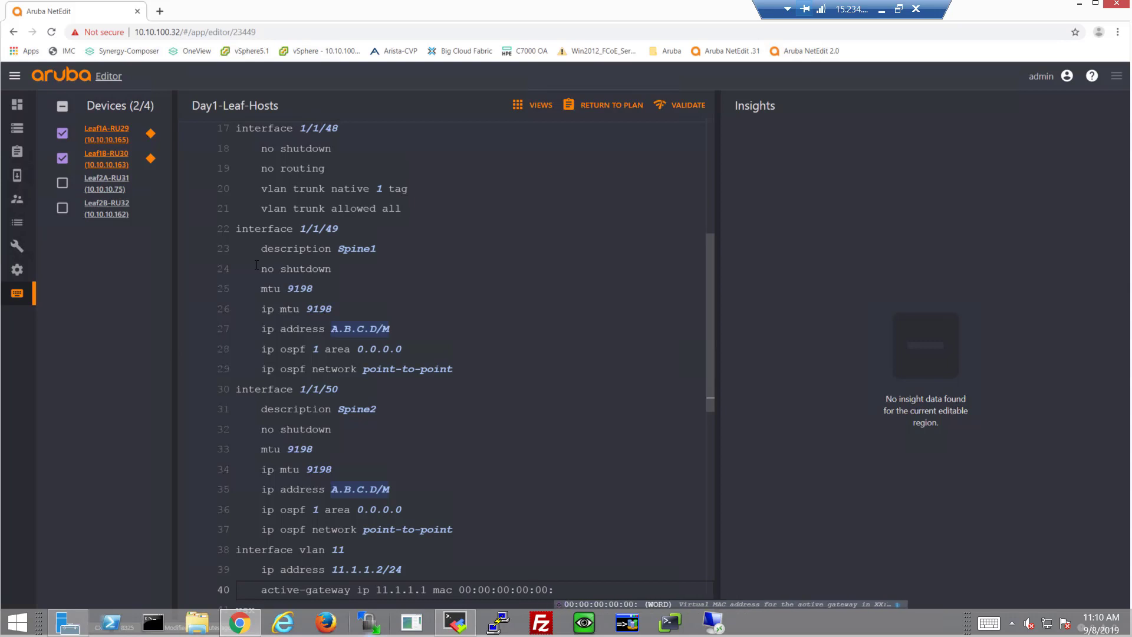
pyautogui.write('aa')
pyautogui.press('Return')
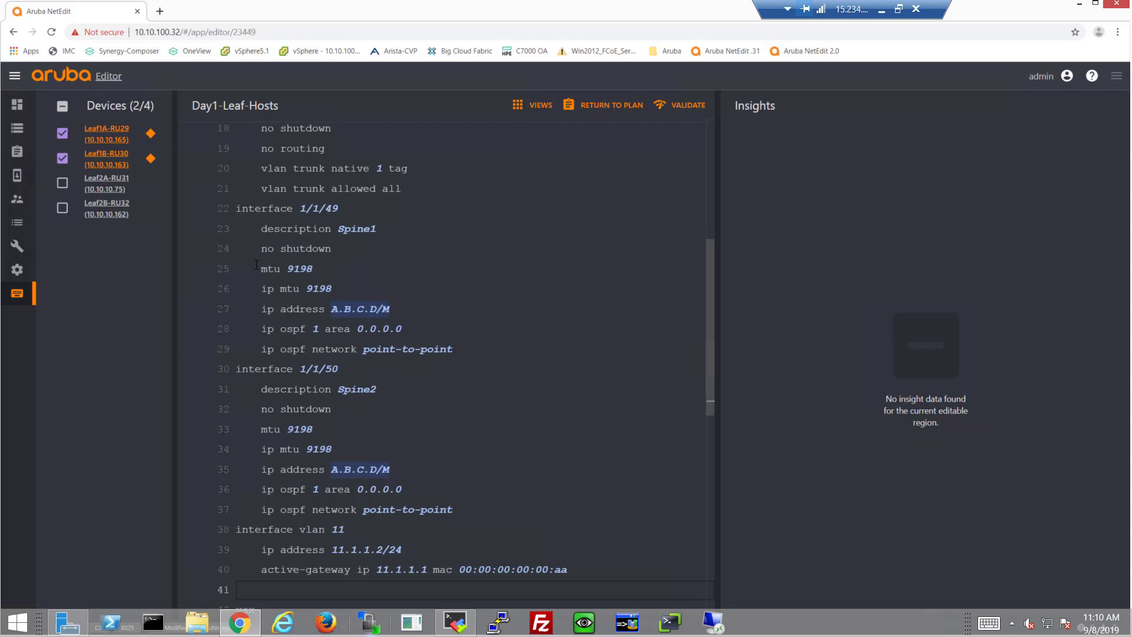
pyautogui.write('ip ospf 1 area 0')
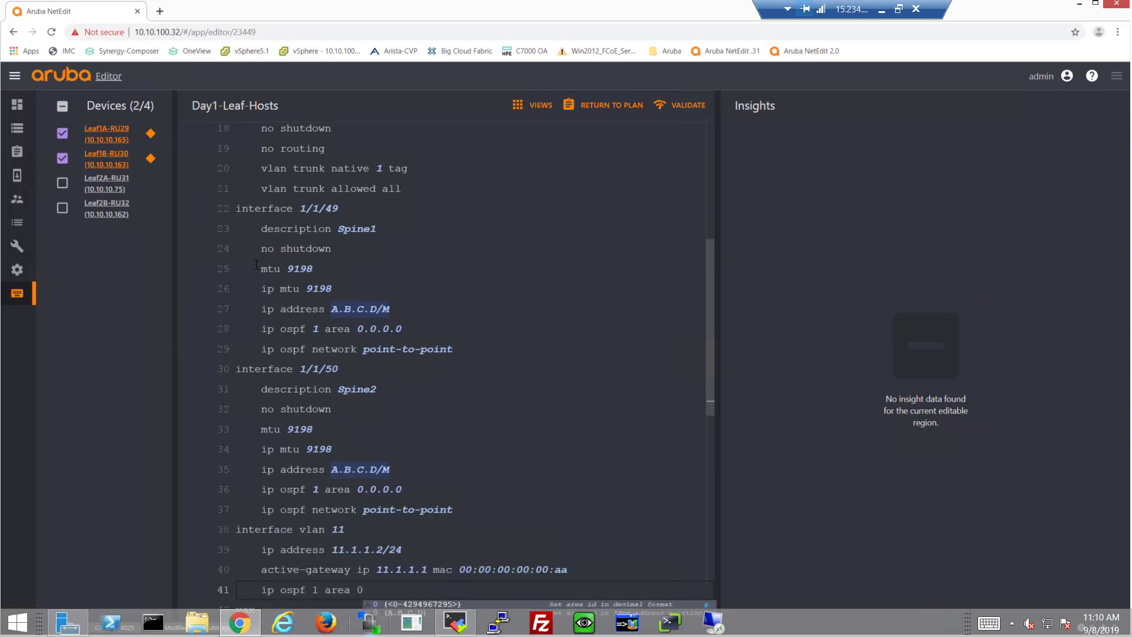
pyautogui.press('Return')
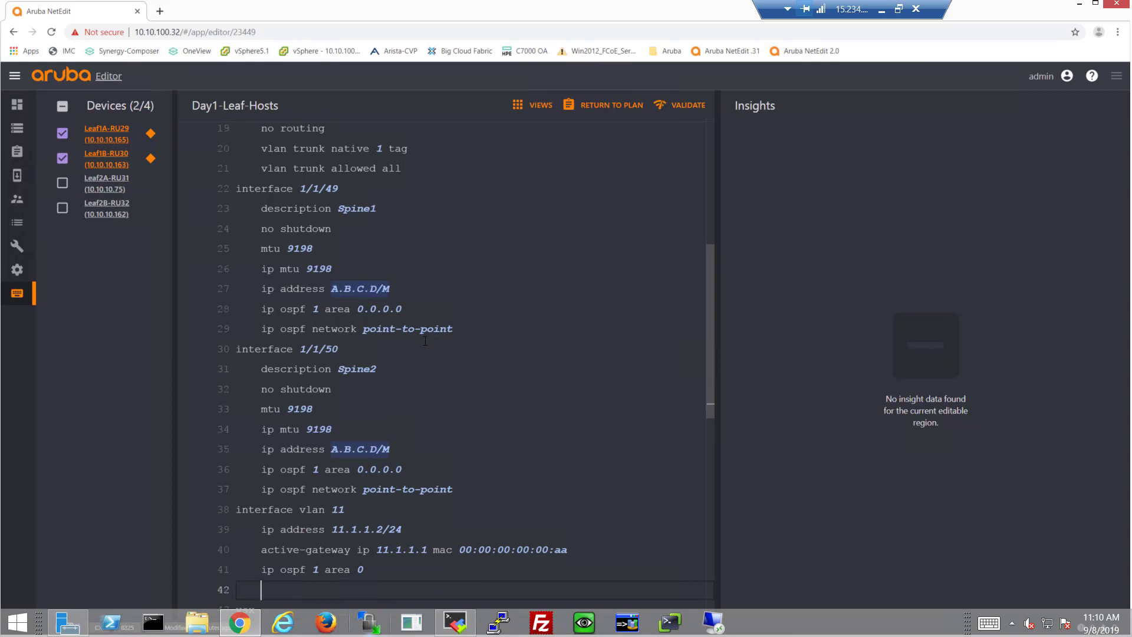
# - Change Leaf1B-RU30's vlan 11 address to 11.1.1.3/24, keeping 11.1.1.2/24 on Leaf1A-RU29
pyautogui.moveTo(372, 535)
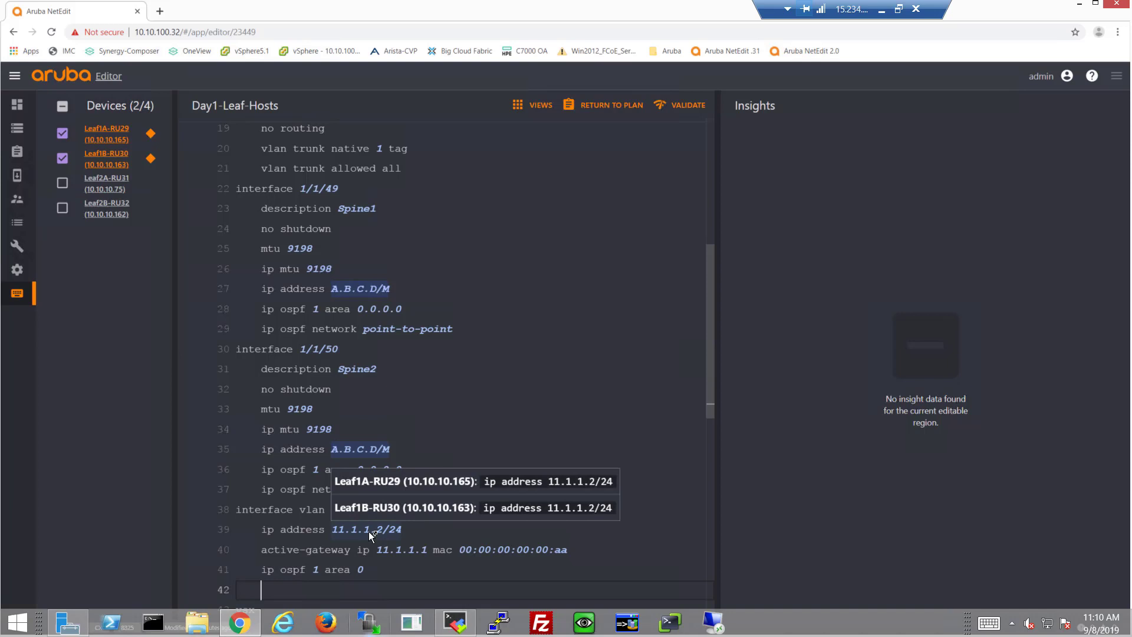
pyautogui.click(367, 527)
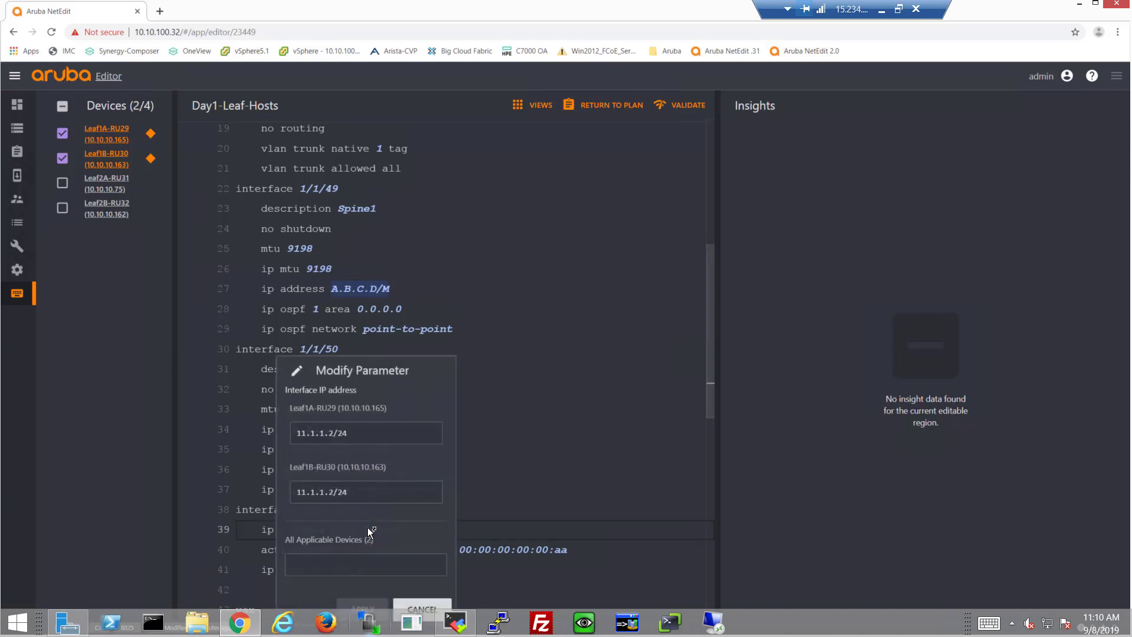
pyautogui.click(333, 497)
pyautogui.press('BackSpace')
pyautogui.write('3')
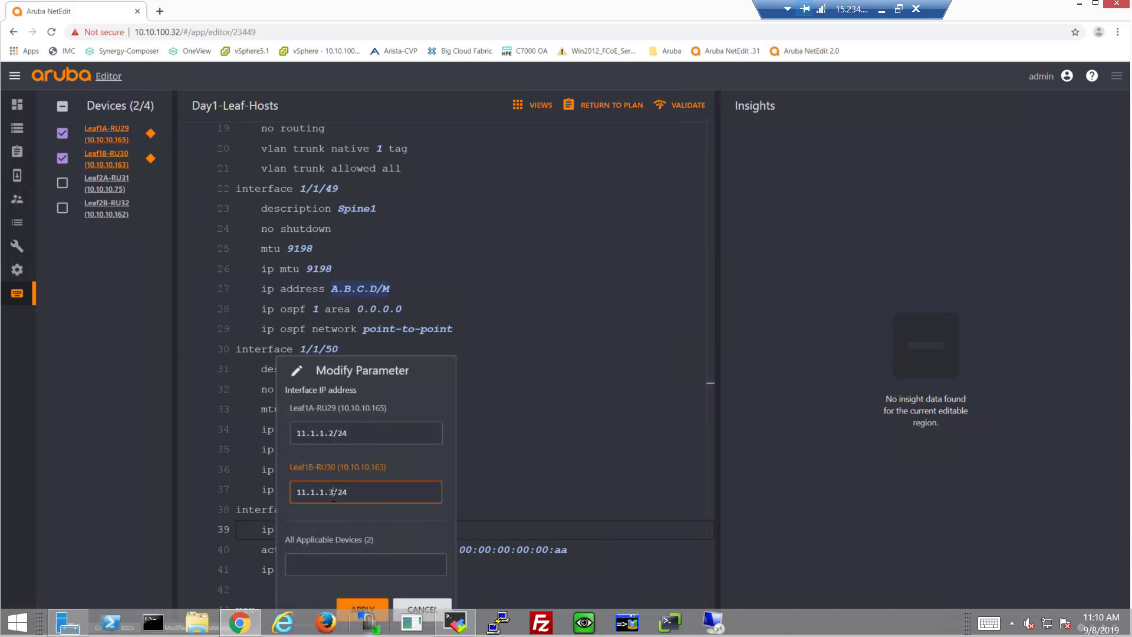
pyautogui.click(361, 610)
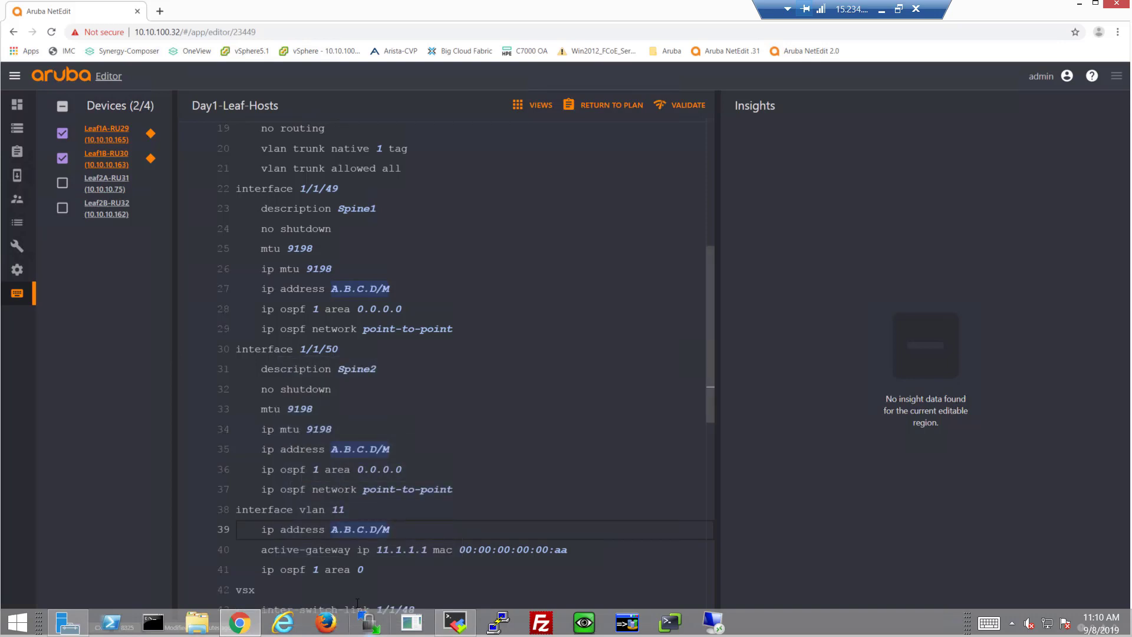
# - Copy the vlan 11 settings lines and add an interface vlan 12 line below the block
pyautogui.moveTo(367, 569); pyautogui.dragTo(237, 530)
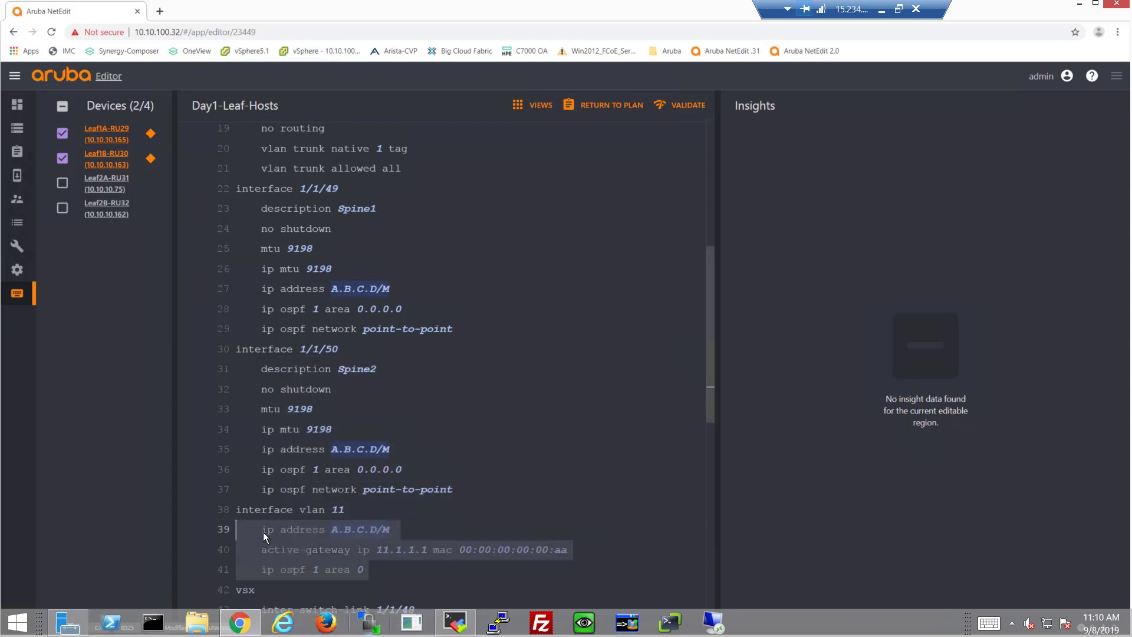
pyautogui.click(385, 567)
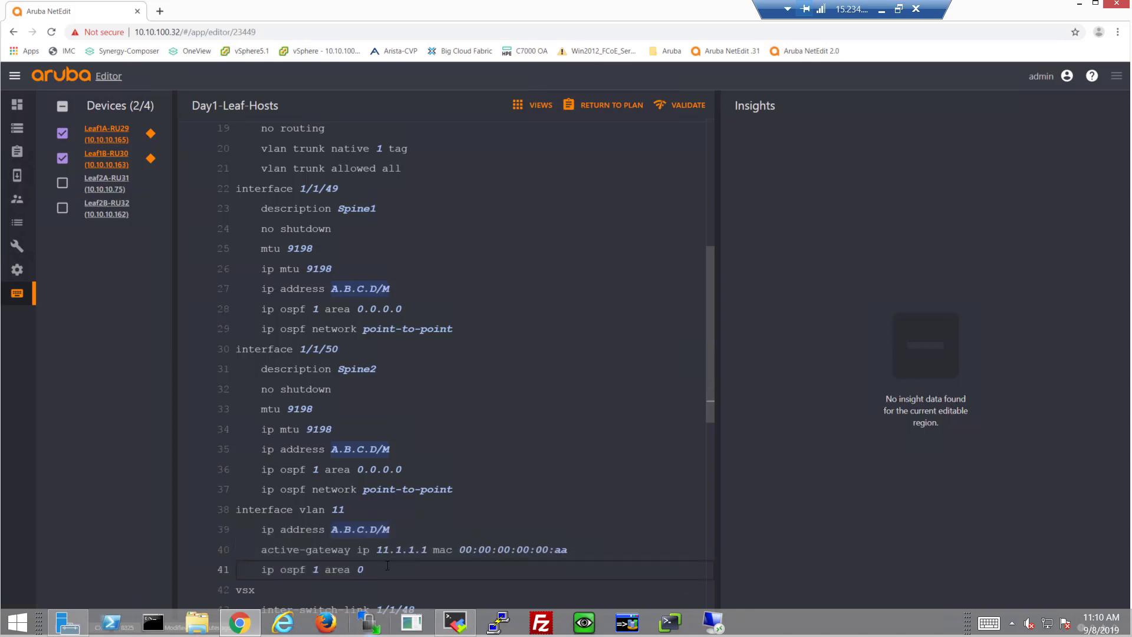
pyautogui.press('Return')
pyautogui.press('BackSpace')
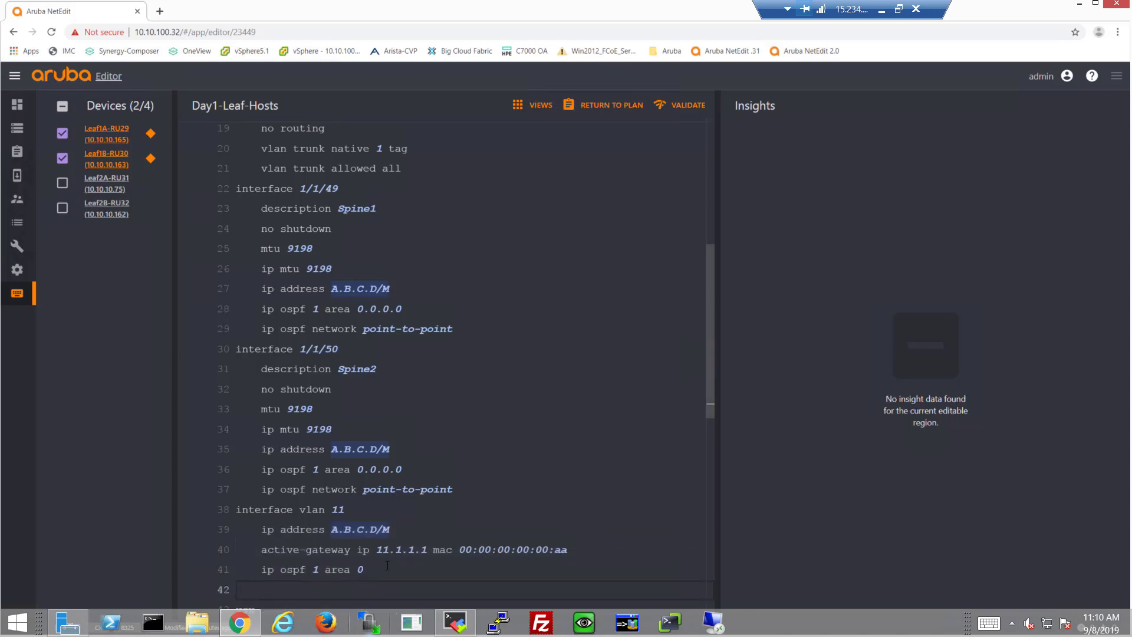
pyautogui.write('interface ')
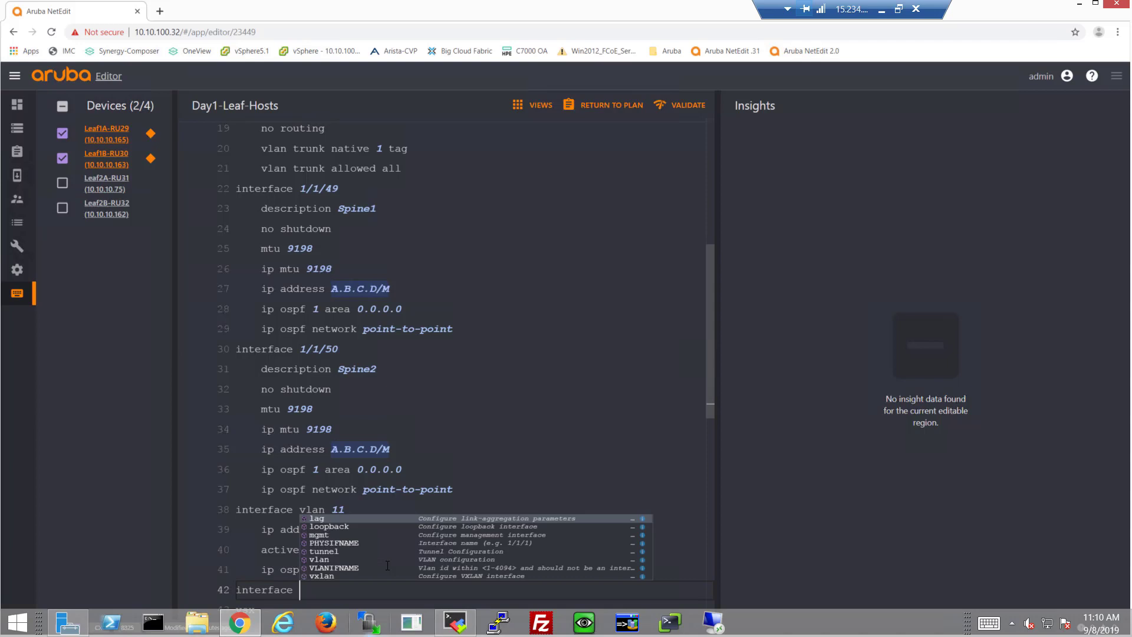
pyautogui.write('vlan 1`2')
pyautogui.press('Return')
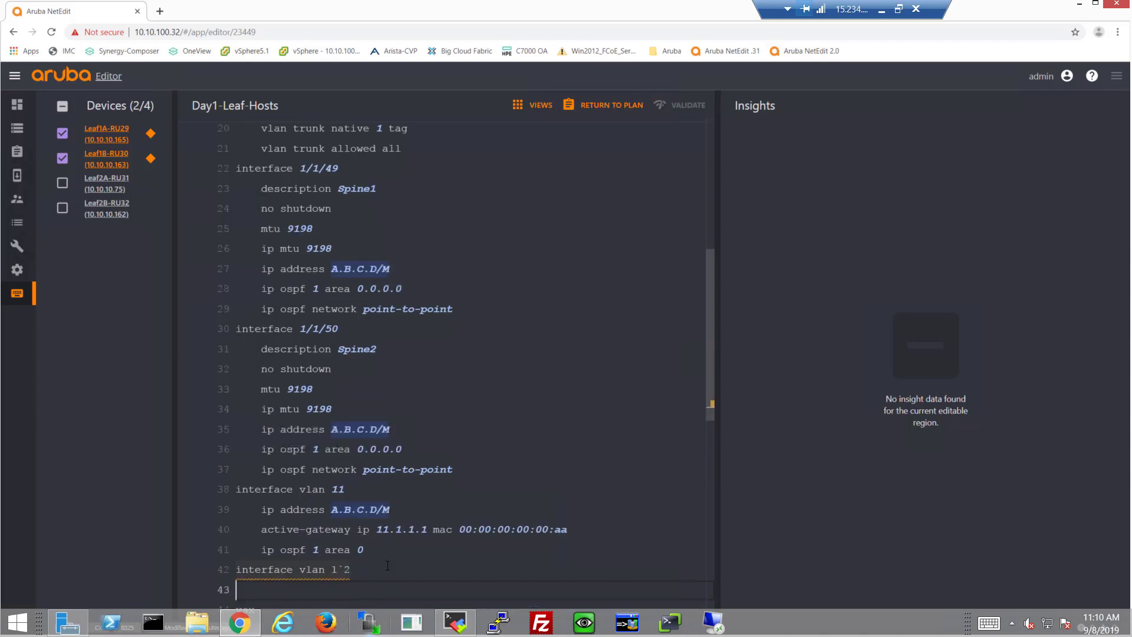
pyautogui.press('BackSpace')
pyautogui.press('Home')
pyautogui.press('Right')
pyautogui.press('Right')
pyautogui.press('Right')
pyautogui.press('Right')
pyautogui.press('BackSpace')
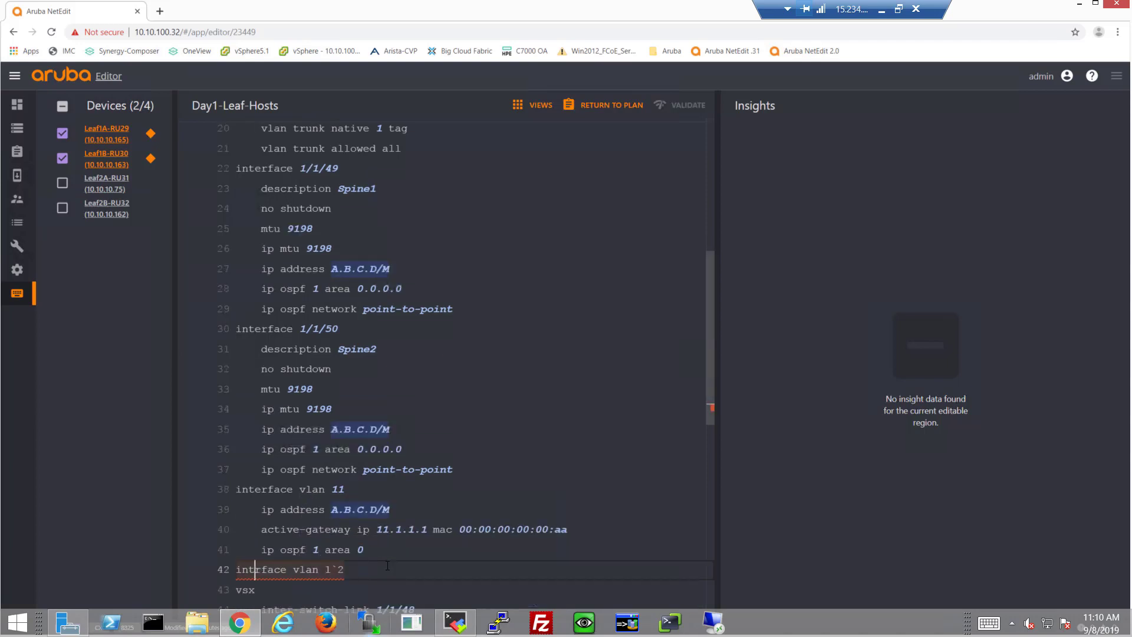
pyautogui.press('Right')
pyautogui.press('Right')
pyautogui.press('Right')
pyautogui.press('Right')
pyautogui.press('Right')
pyautogui.press('Right')
pyautogui.press('Right')
pyautogui.press('Right')
pyautogui.press('Right')
pyautogui.press('Right')
pyautogui.press('Right')
pyautogui.press('Right')
pyautogui.press('Right')
pyautogui.press('Right')
pyautogui.press('BackSpace')
pyautogui.press('BackSpace')
pyautogui.press('BackSpace')
pyautogui.press('BackSpace')
pyautogui.press('BackSpace')
pyautogui.press('BackSpace')
pyautogui.press('BackSpace')
pyautogui.press('BackSpace')
pyautogui.press('BackSpace')
pyautogui.press('BackSpace')
pyautogui.press('BackSpace')
pyautogui.press('BackSpace')
pyautogui.press('BackSpace')
pyautogui.press('BackSpace')
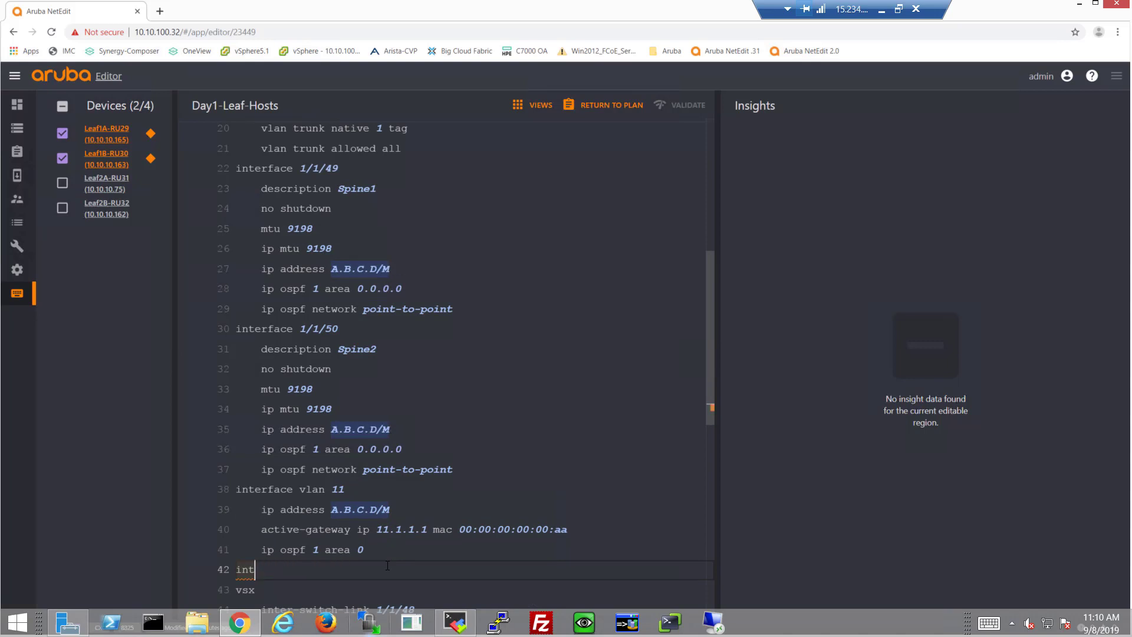
pyautogui.write('erf')
pyautogui.press('Tab')
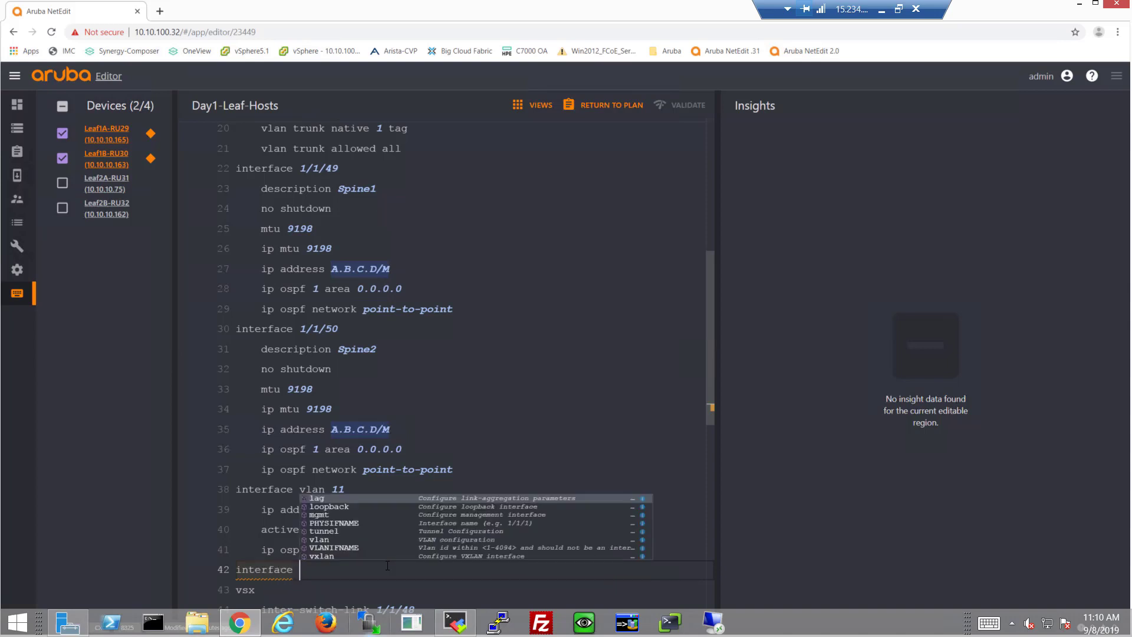
pyautogui.write('vlan ')
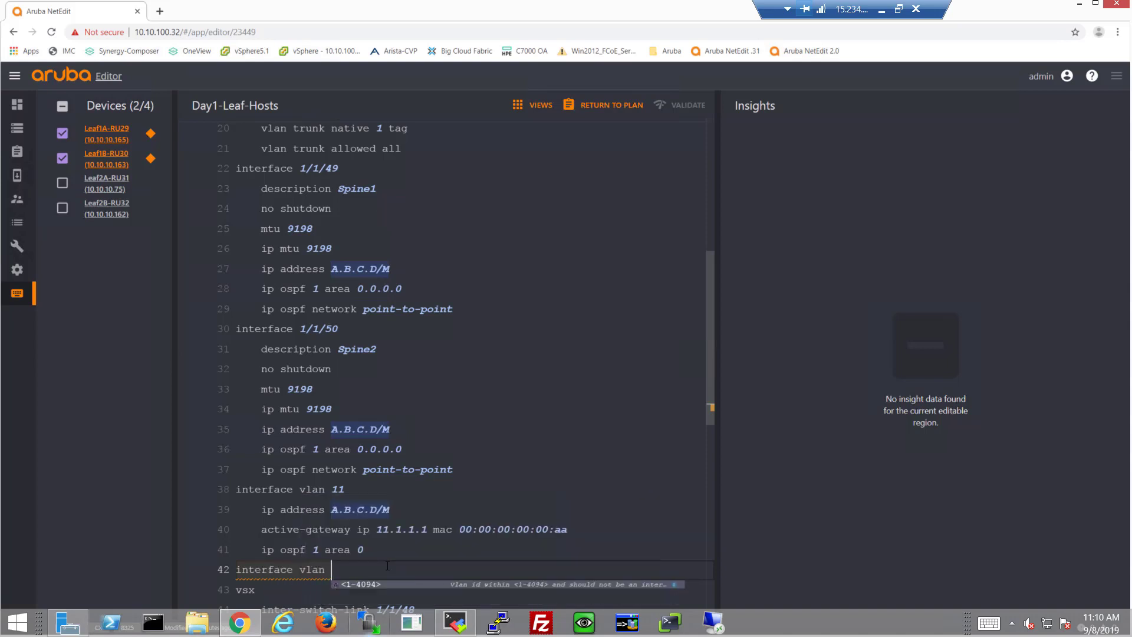
pyautogui.write('12')
pyautogui.press('Return')
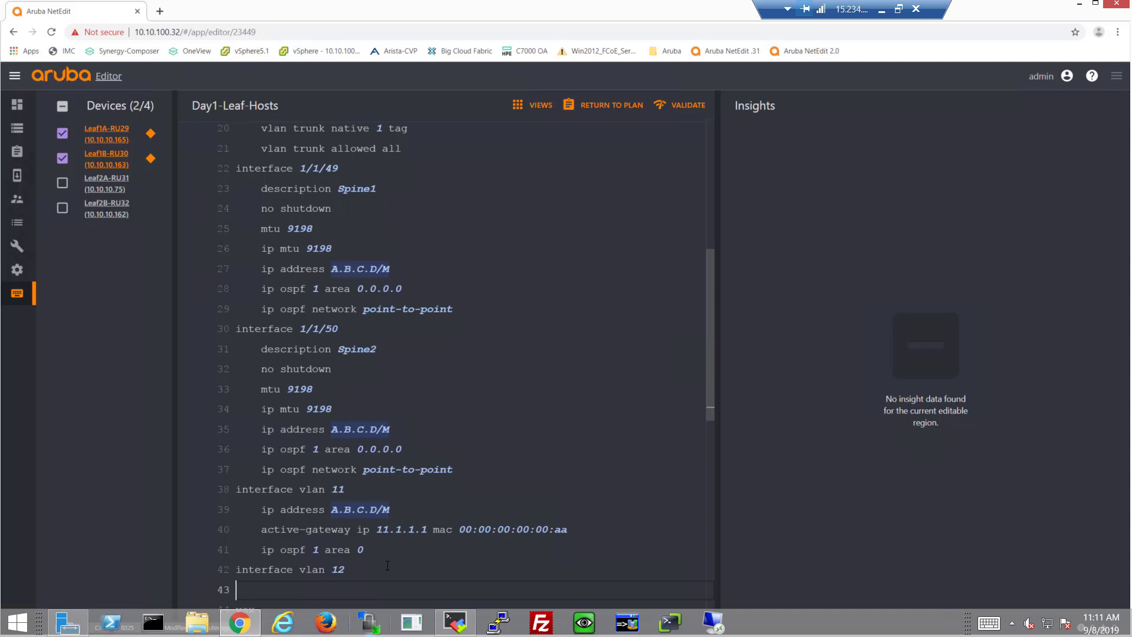
# - Paste the settings under vlan 12 with per-device addresses 12.1.1.2/24 (Leaf1A) and 12.1.1.3/24 (Leaf1B)
pyautogui.write('ip address 11.1.1.2/24     active-gateway ip 11.1.1.1 mac 00:00:00:00:00:aa     ip ospf 1 area 0')
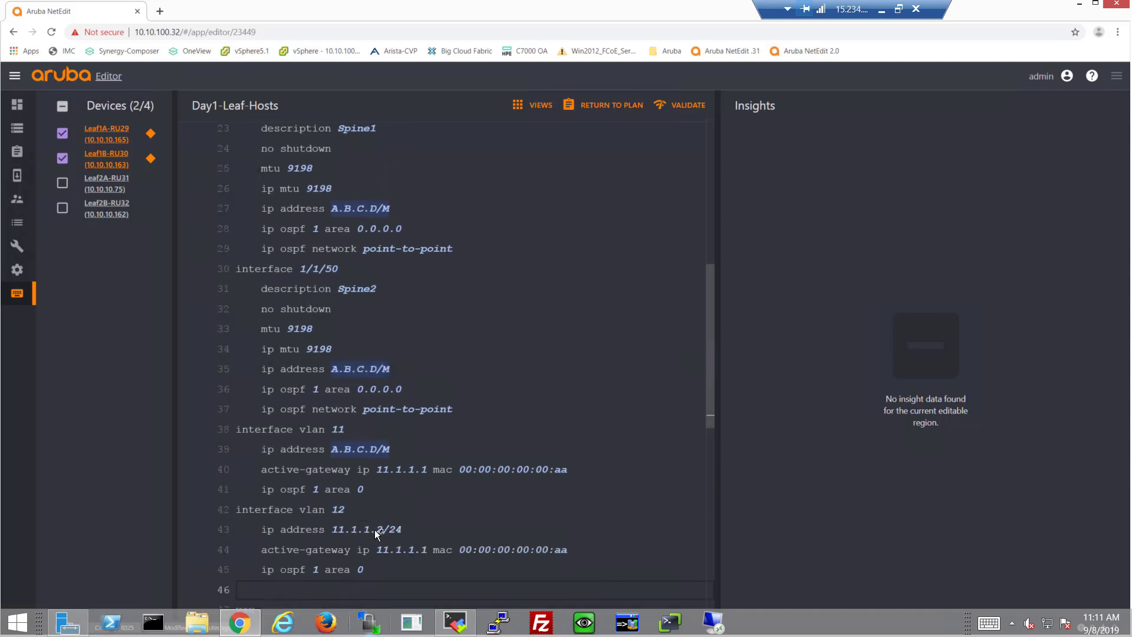
pyautogui.click(378, 530)
pyautogui.click(302, 435)
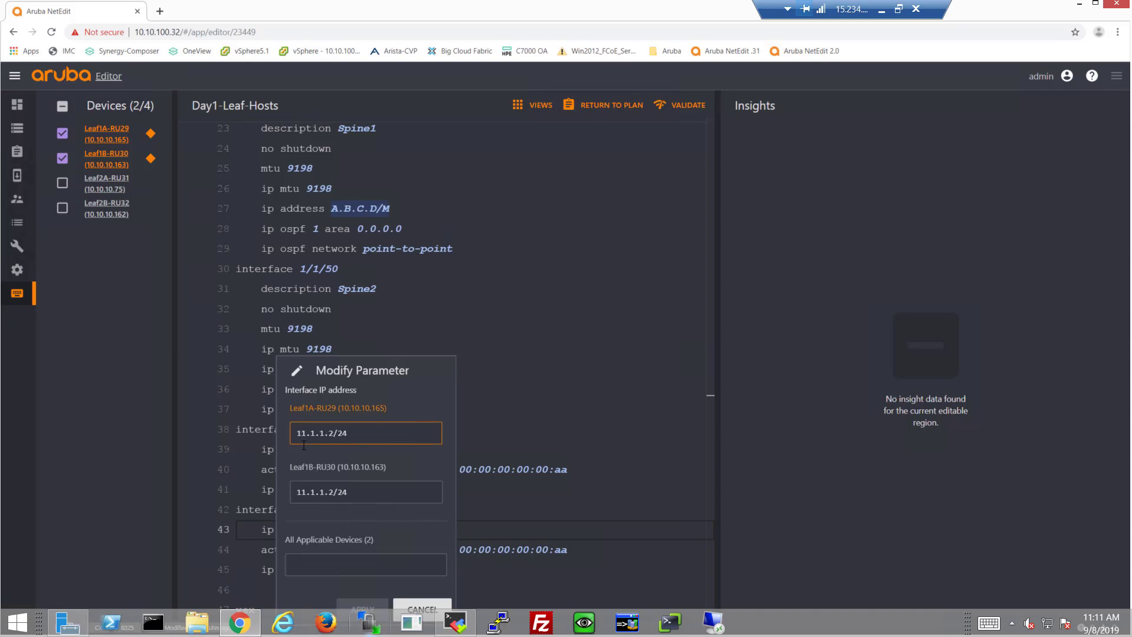
pyautogui.press('Delete')
pyautogui.write('2')
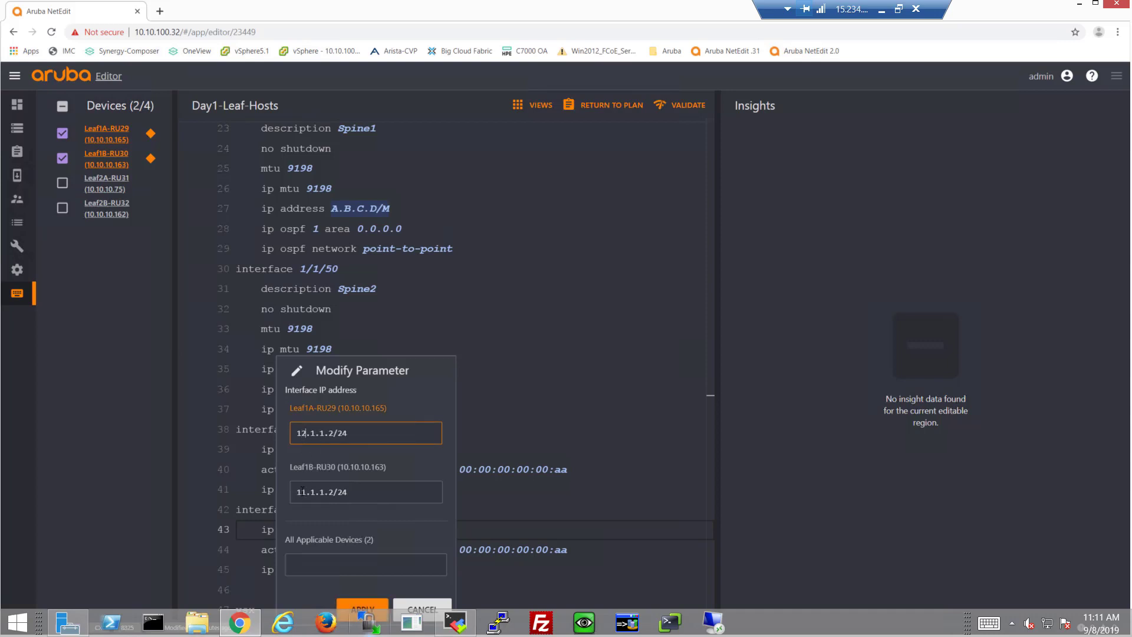
pyautogui.click(302, 492)
pyautogui.press('Delete')
pyautogui.write('2')
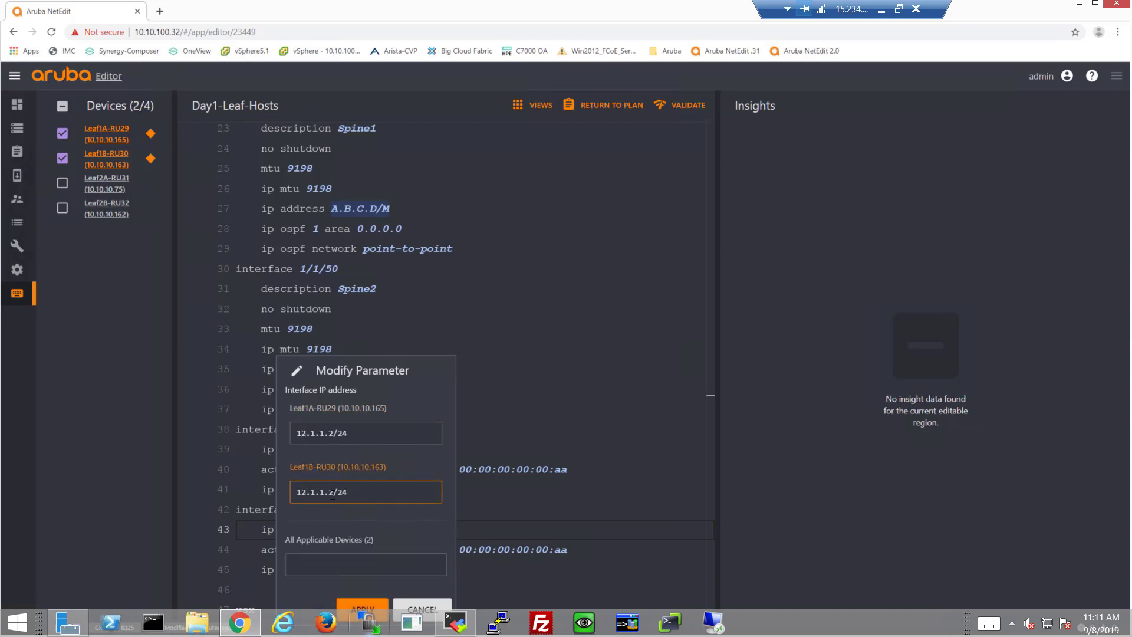
pyautogui.press('Delete')
pyautogui.write('3')
pyautogui.click(365, 603)
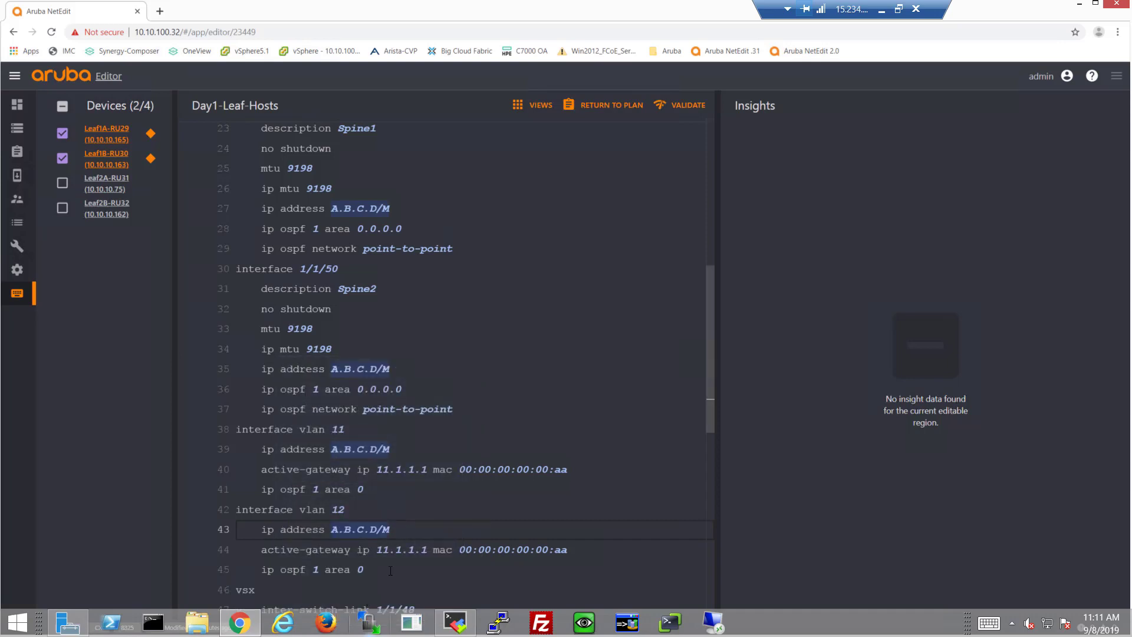
# - Change the vlan 12 active-gateway to 12.1.1.1 and open a new line after the block
pyautogui.click(385, 553)
pyautogui.press('Delete')
pyautogui.write('2')
pyautogui.press('Down')
pyautogui.press('Up')
pyautogui.press('Home')
pyautogui.click(403, 570)
pyautogui.press('Return')
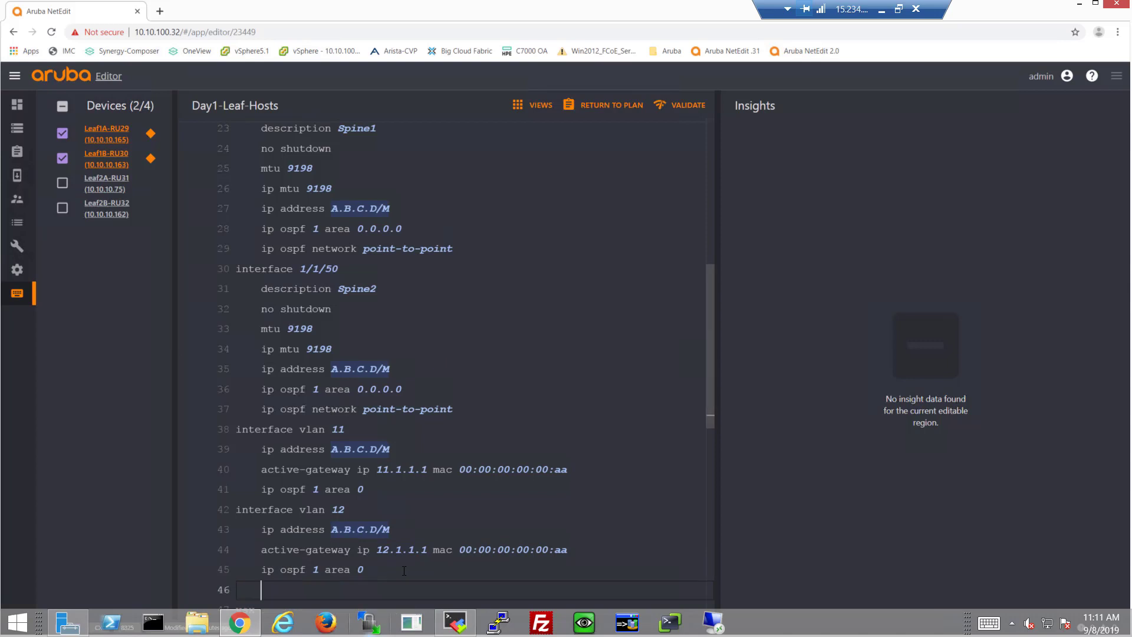
# - Add an interface vlan 13 line and paste the copied settings beneath it
pyautogui.press('BackSpace')
pyautogui.press('BackSpace')
pyautogui.press('BackSpace')
pyautogui.press('BackSpace')
pyautogui.write('interface vlan 3')
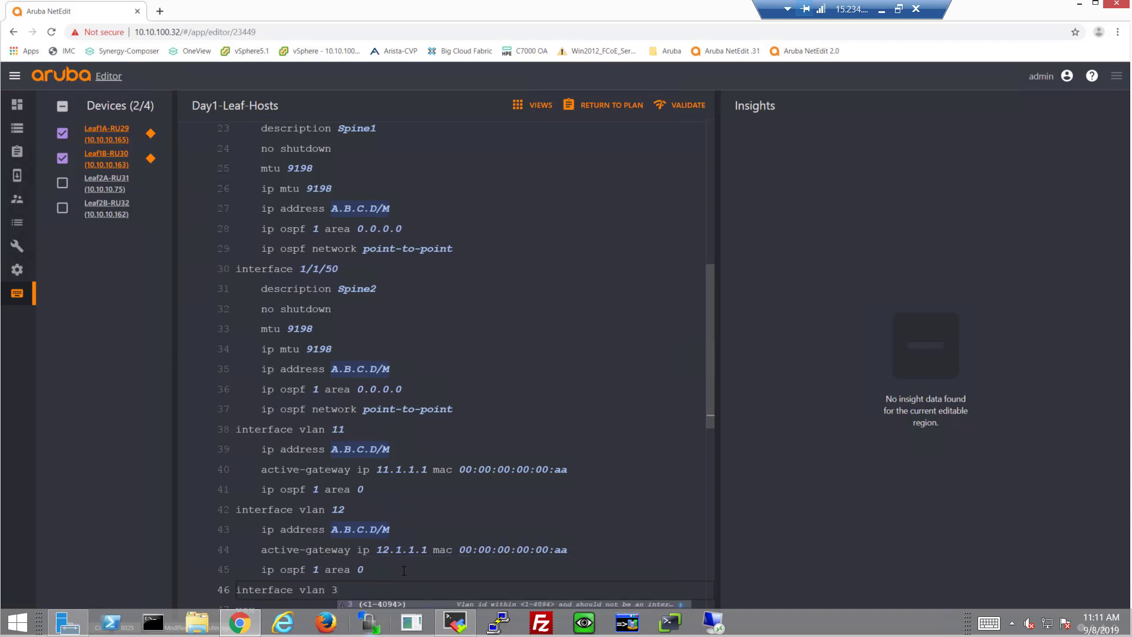
pyautogui.press('BackSpace')
pyautogui.write('13')
pyautogui.press('Return')
pyautogui.write('ip address 11.1.1.2/24     active-gateway ip 11.1.1.1 mac 00:00:00:00:00:aa     ip ospf 1 area 0')
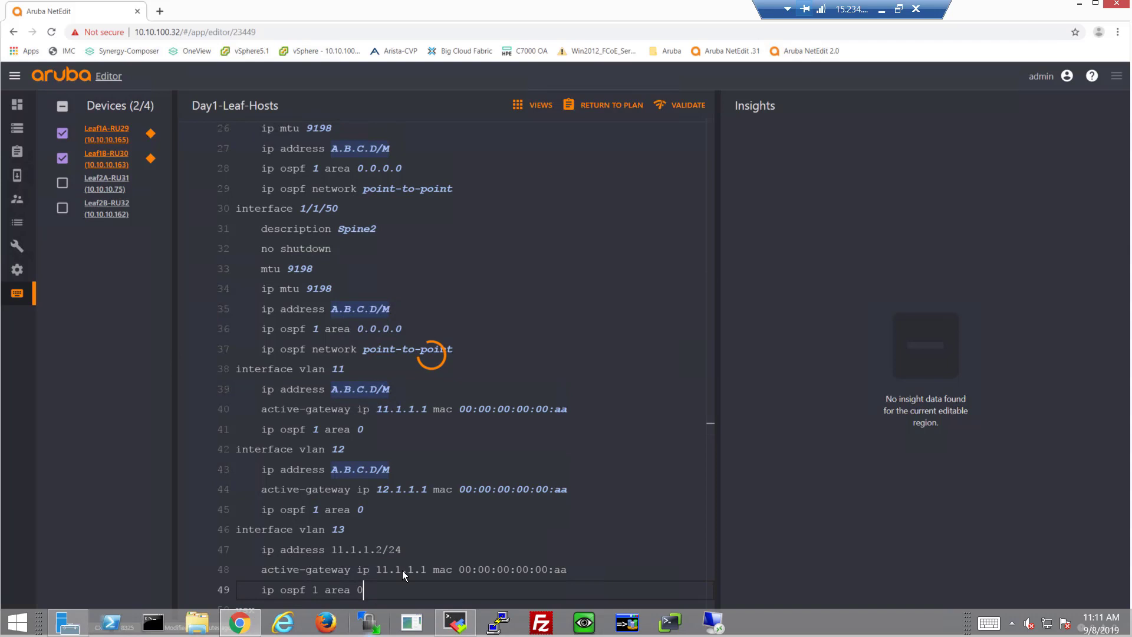
# - Set vlan 13 addresses to 13.1.1.2/24 on Leaf1A-RU29 and 13.1.1.3/24 on Leaf1B-RU30
pyautogui.click(381, 532)
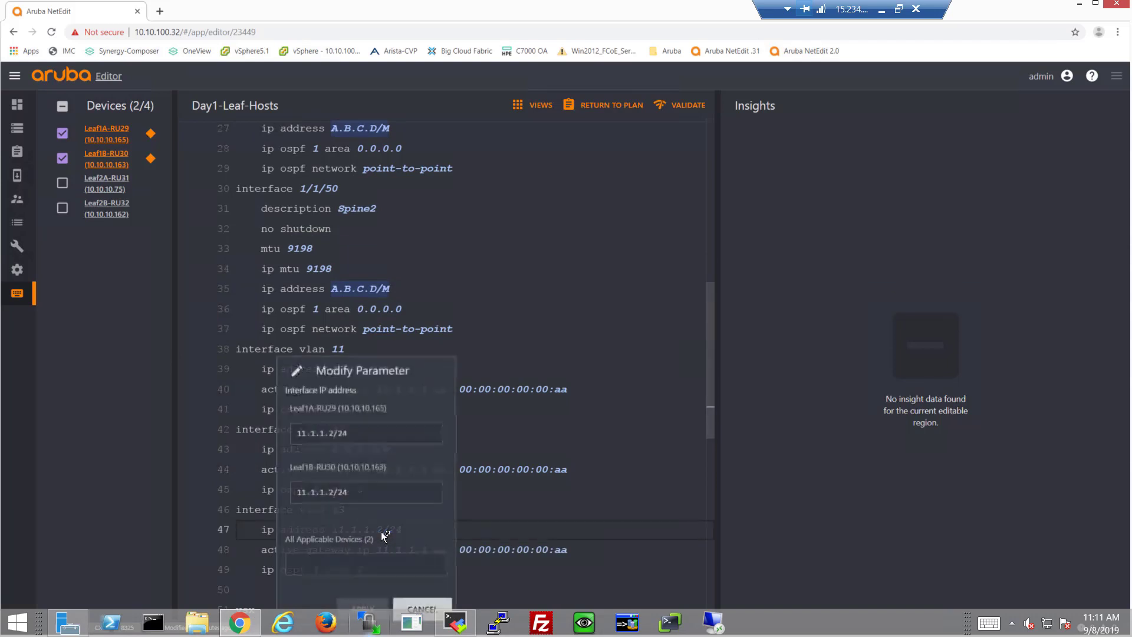
pyautogui.click(309, 437)
pyautogui.press('BackSpace')
pyautogui.write('3')
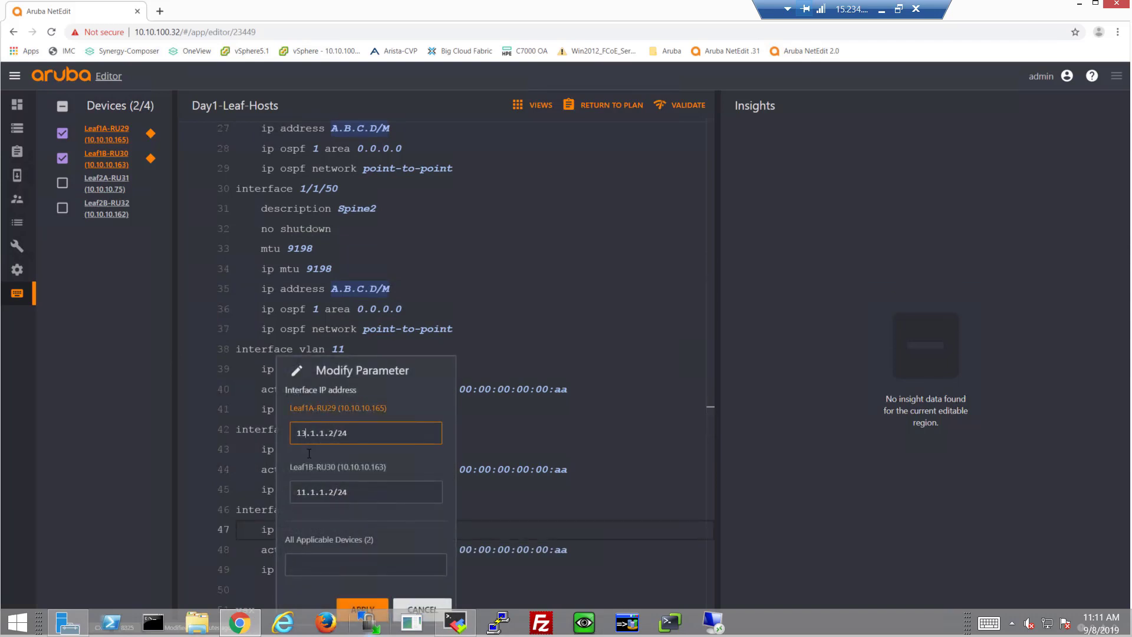
pyautogui.click(302, 490)
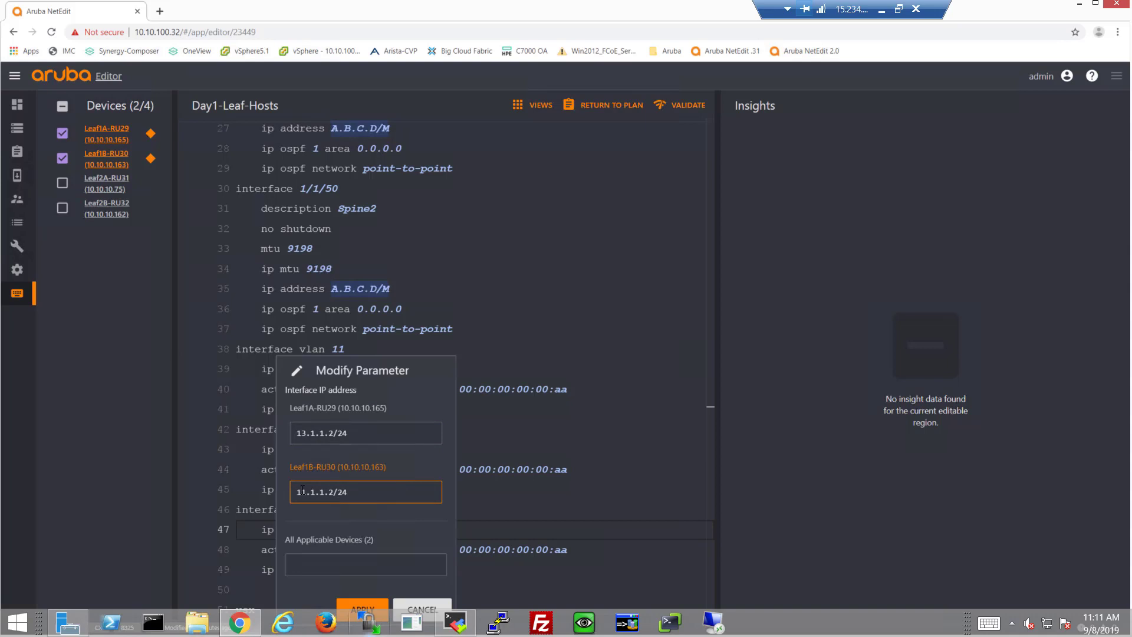
pyautogui.press('BackSpace')
pyautogui.write('3')
pyautogui.press('BackSpace')
pyautogui.write('3')
pyautogui.click(370, 602)
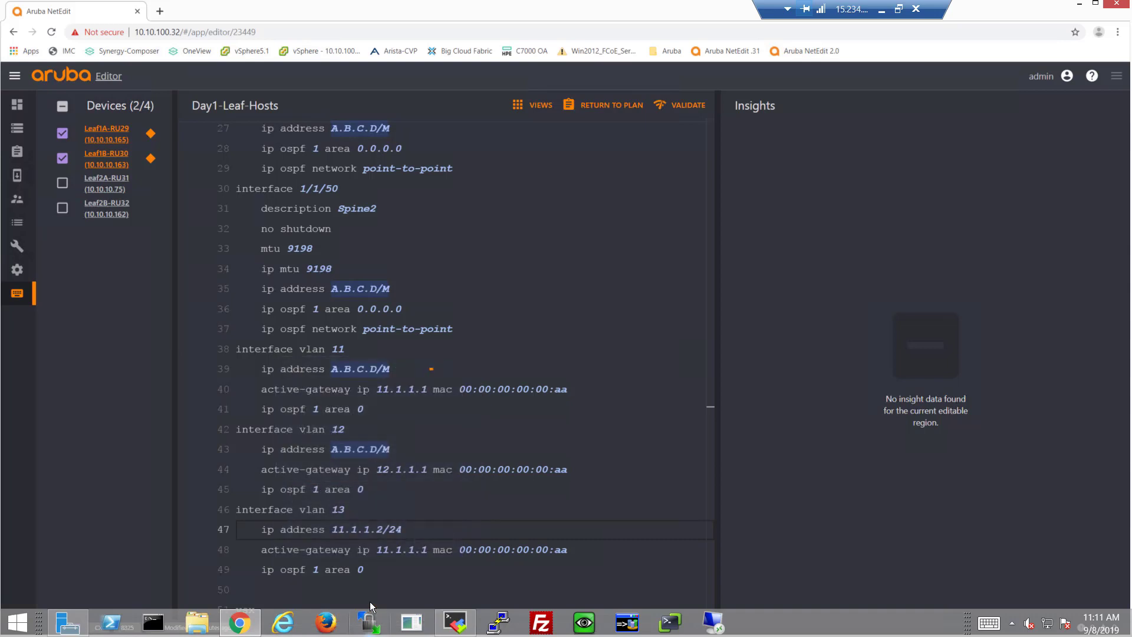
# - Change the vlan 13 active-gateway to 13.1.1.1 mac 00:00:00:00:00:aa
pyautogui.click(387, 551)
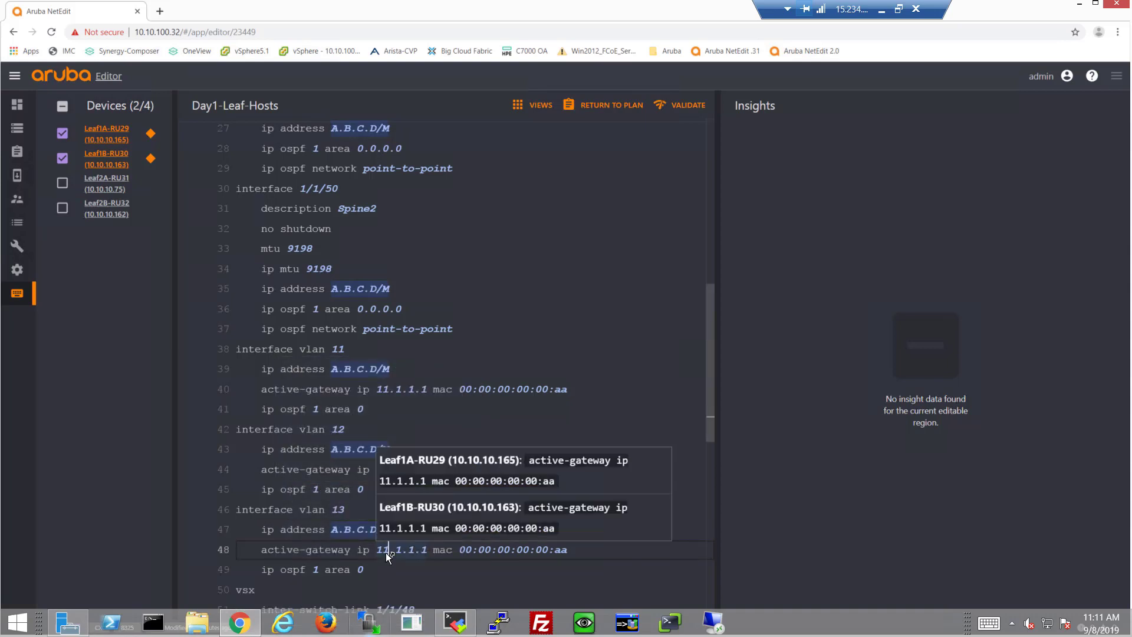
pyautogui.press('BackSpace')
pyautogui.write('3')
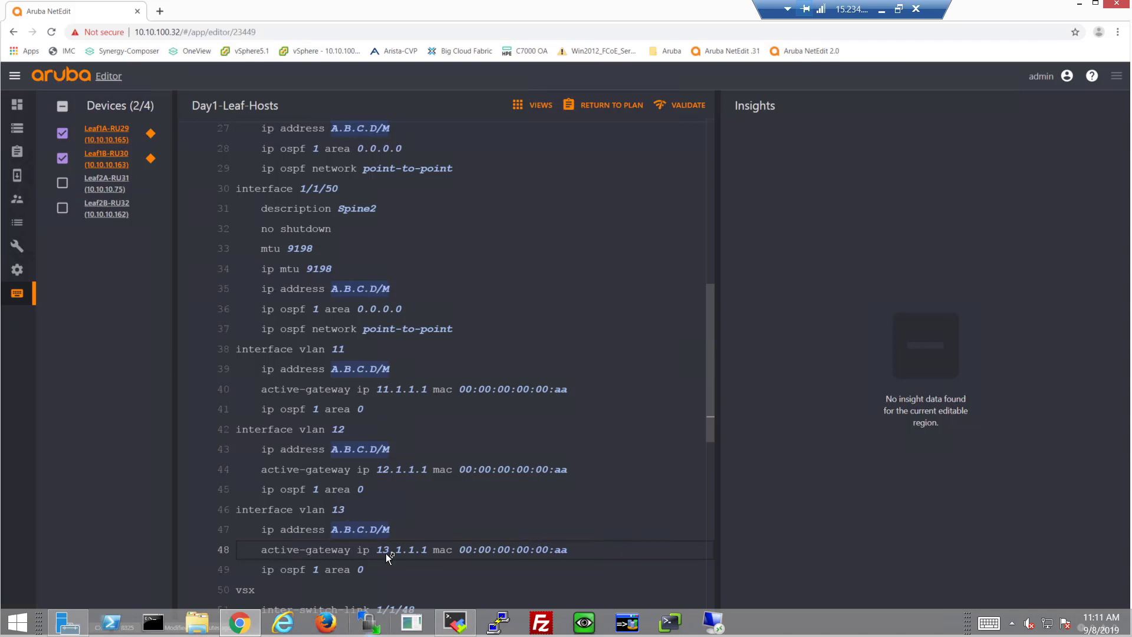
pyautogui.press('Home')
pyautogui.moveTo(362, 529)
# - Switch the edited devices to Leaf2A-RU31 and Leaf2B-RU32, deselecting both Leaf1 switches
pyautogui.click(63, 184)
pyautogui.click(63, 209)
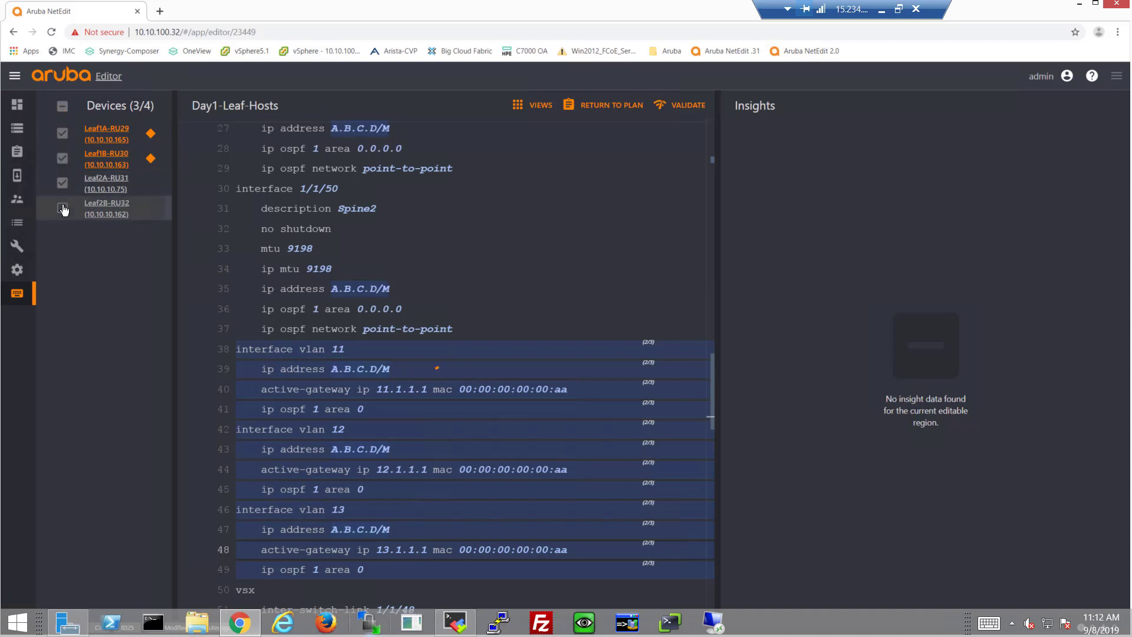
pyautogui.click(63, 158)
pyautogui.click(63, 134)
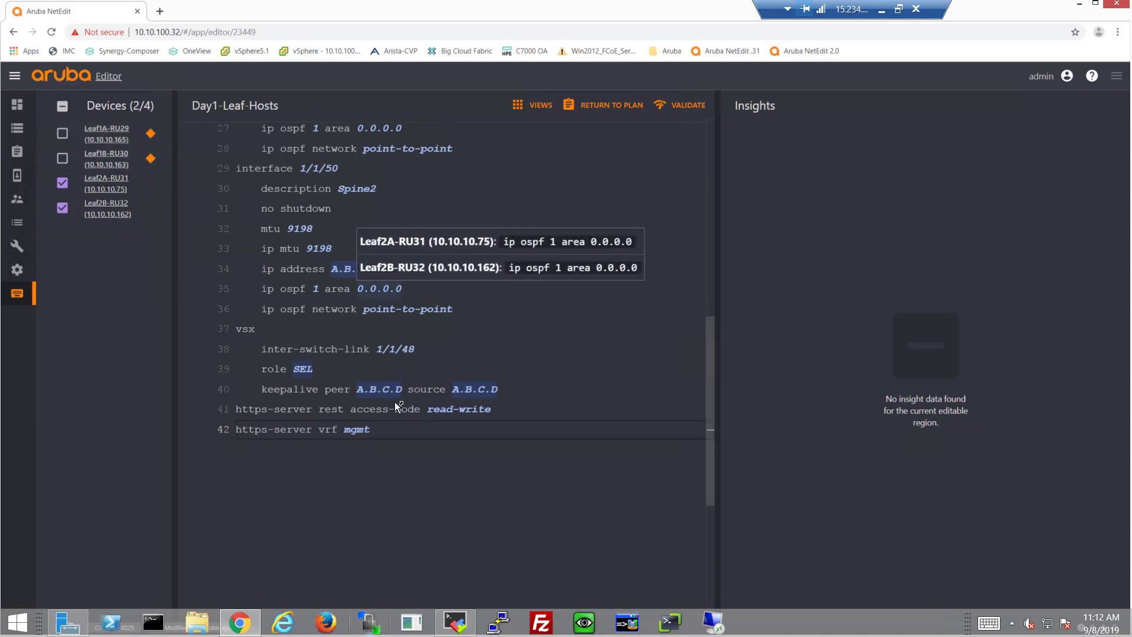
# - Append 'vlan 21-23' and 'interface vlan 21' lines at the end of the config
pyautogui.click(402, 426)
pyautogui.press('Return')
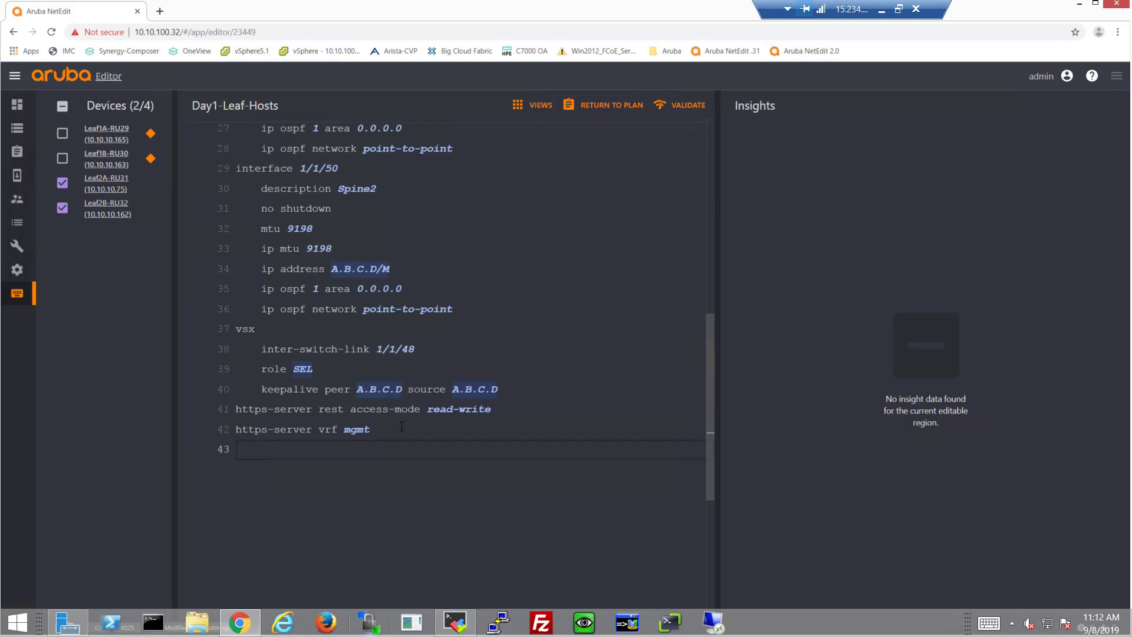
pyautogui.write('vlan 21-23')
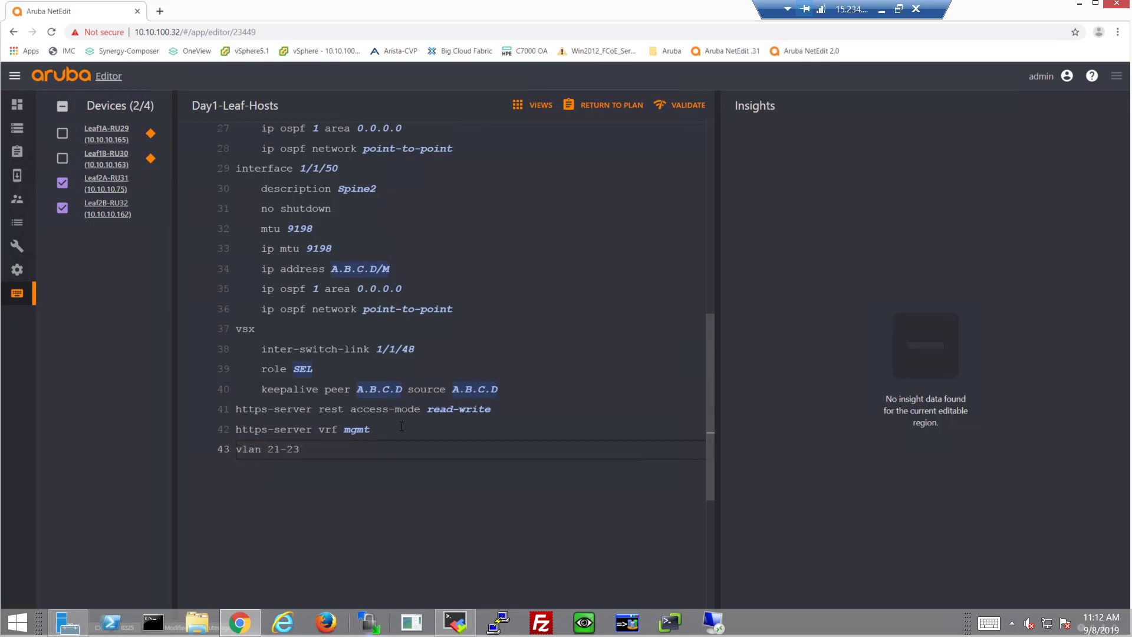
pyautogui.press('Return')
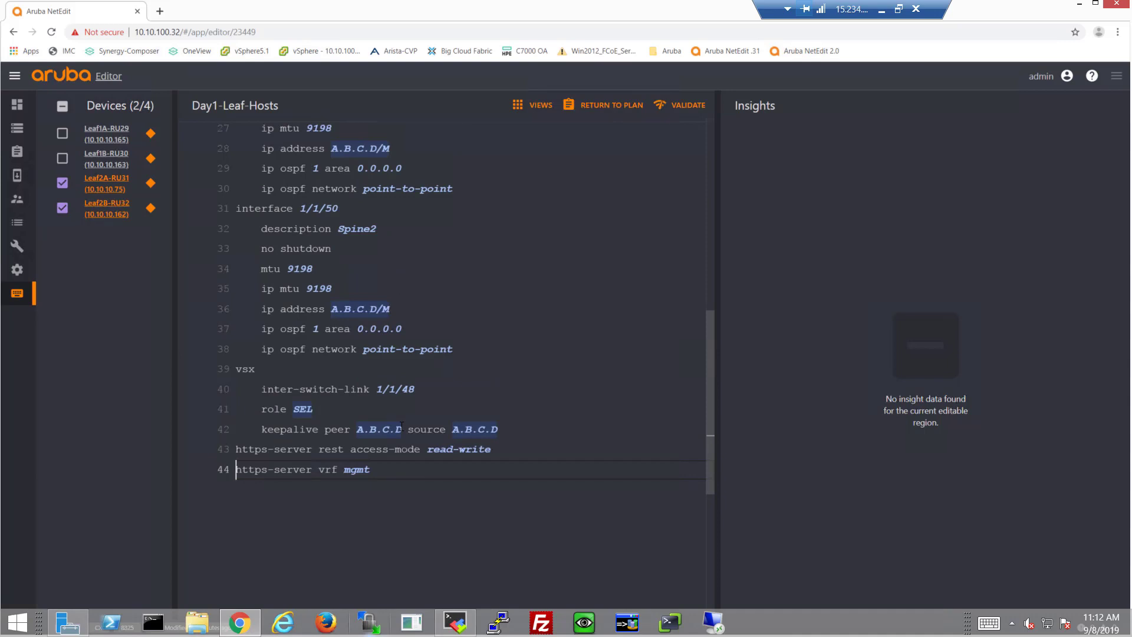
pyautogui.click(388, 469)
pyautogui.press('Return')
pyautogui.write('interface ')
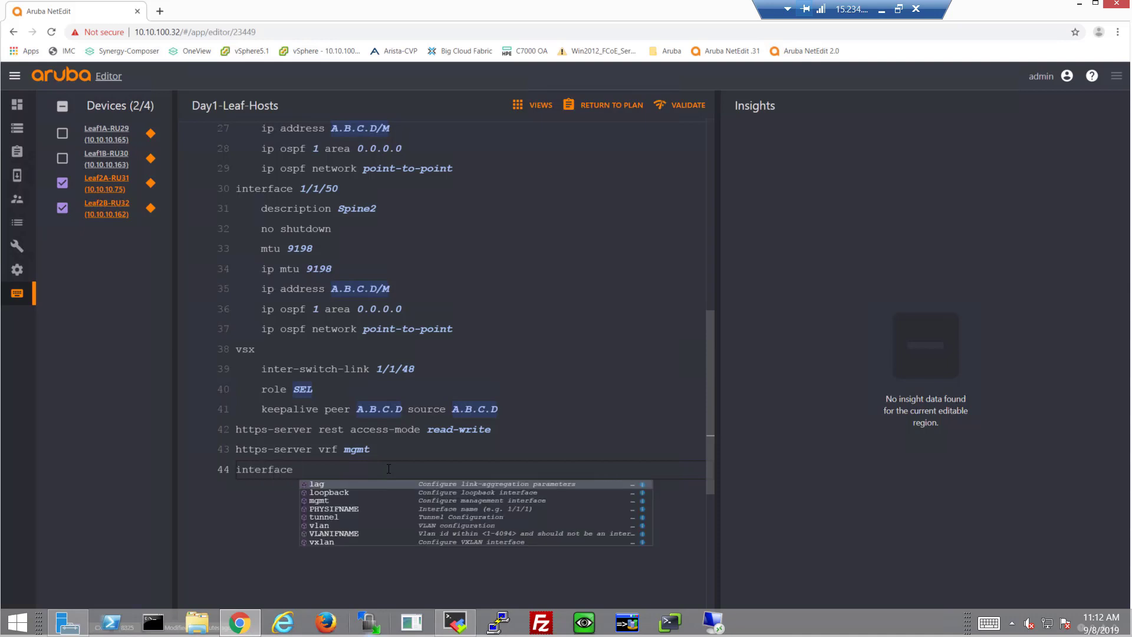
pyautogui.write('vlan 21')
pyautogui.press('Return')
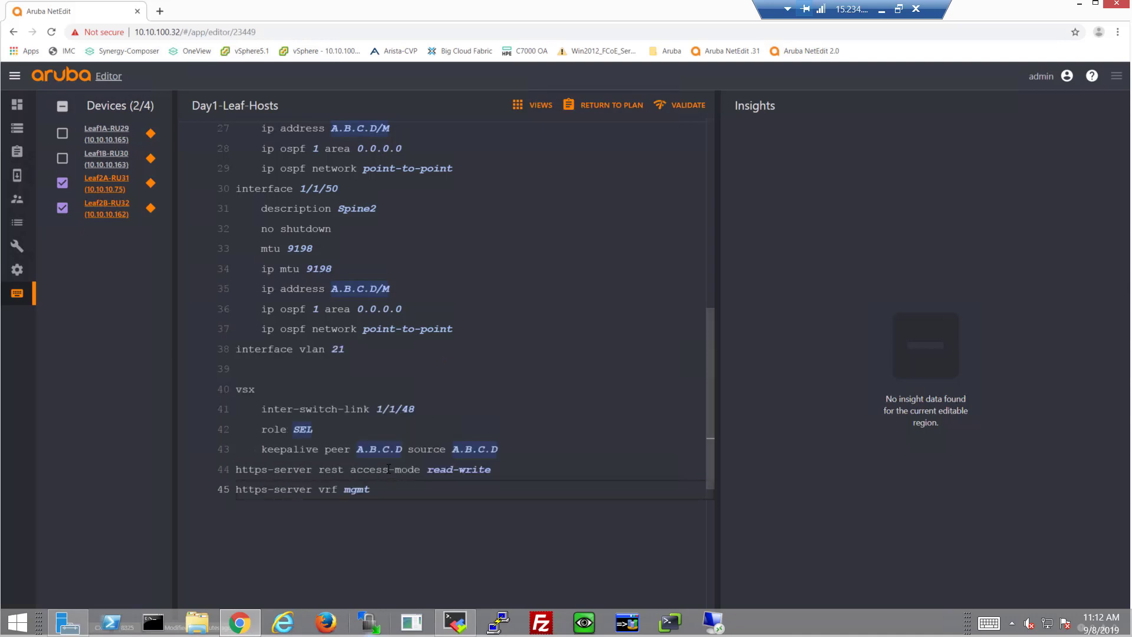
# - Give interface vlan 21 the ip address 21.1.1.2/24
pyautogui.click(279, 371)
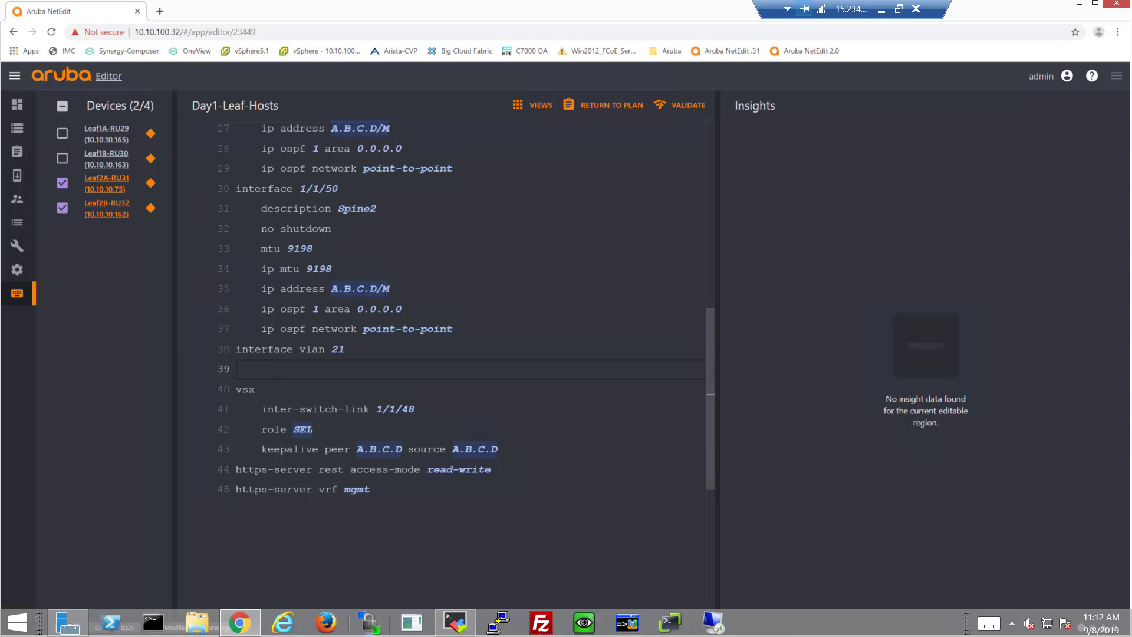
pyautogui.press('Tab')
pyautogui.write('ip address ')
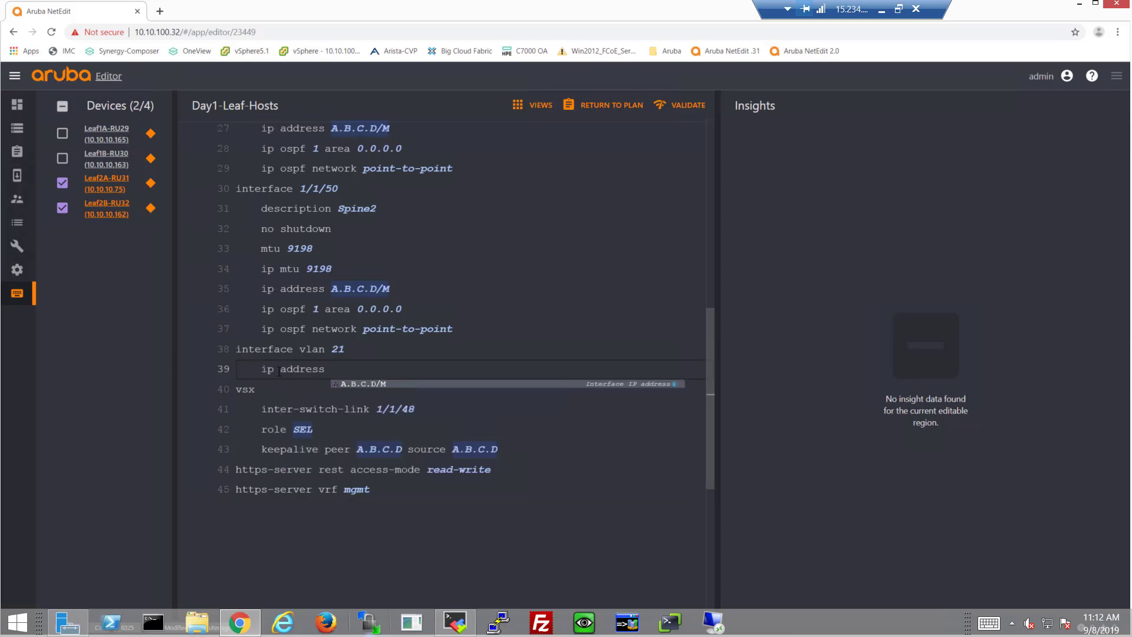
pyautogui.write('21.1.1.2')
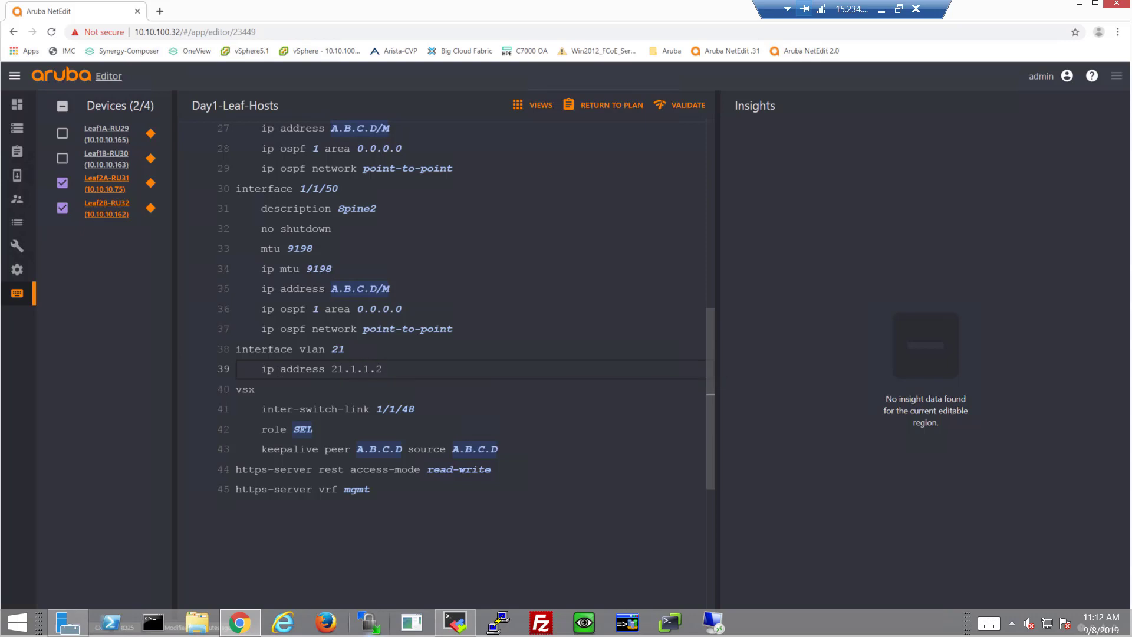
pyautogui.write('/24')
pyautogui.press('Return')
# - Add active-gateway ip 21.1.1.1 with MAC 00:00:00:00:00:aa and ip ospf 1 area 0
pyautogui.write('act')
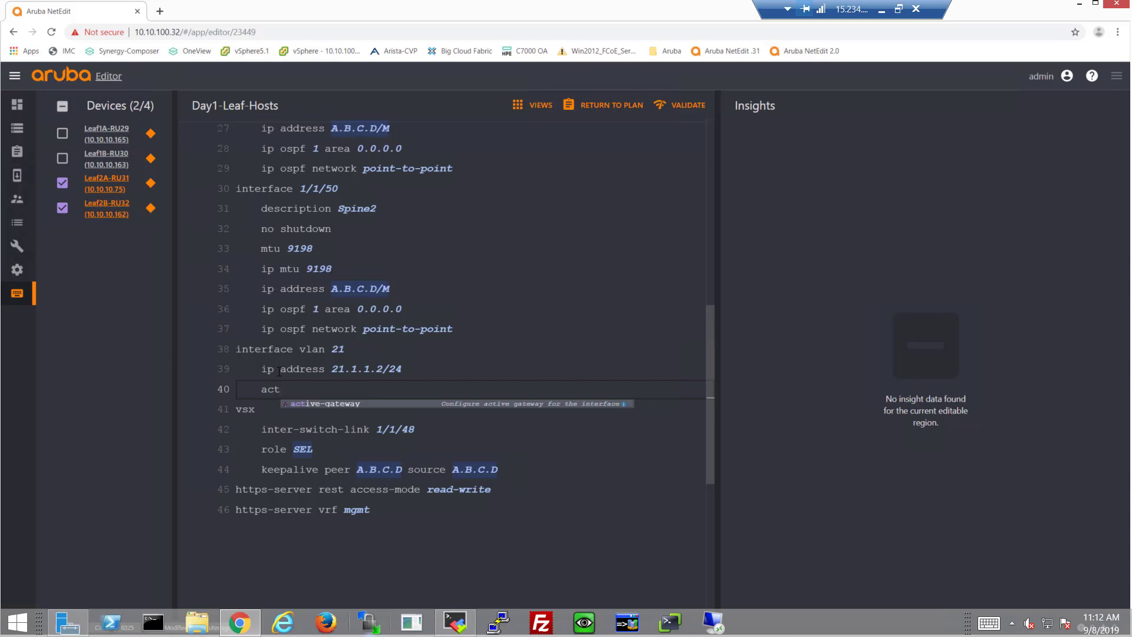
pyautogui.press('Return')
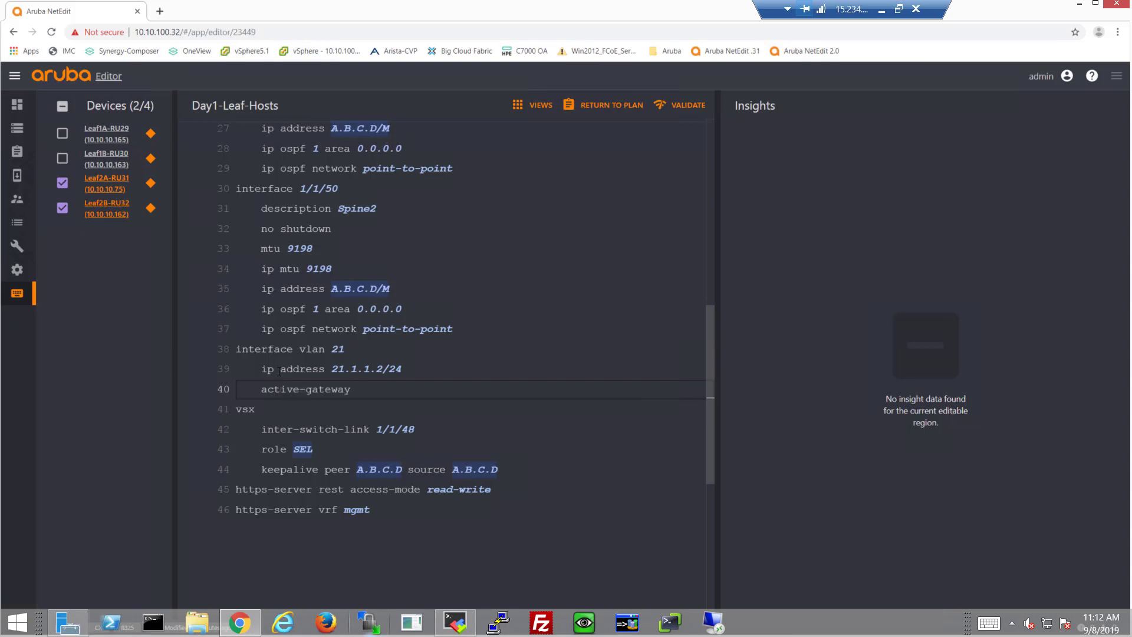
pyautogui.write('ip ')
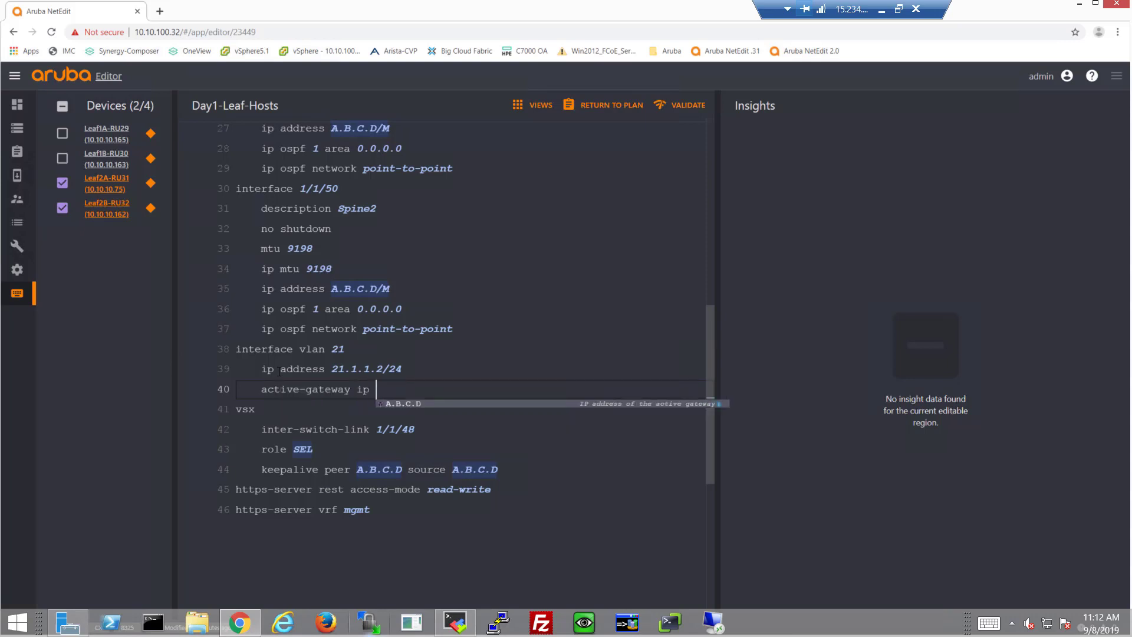
pyautogui.write('21.1.')
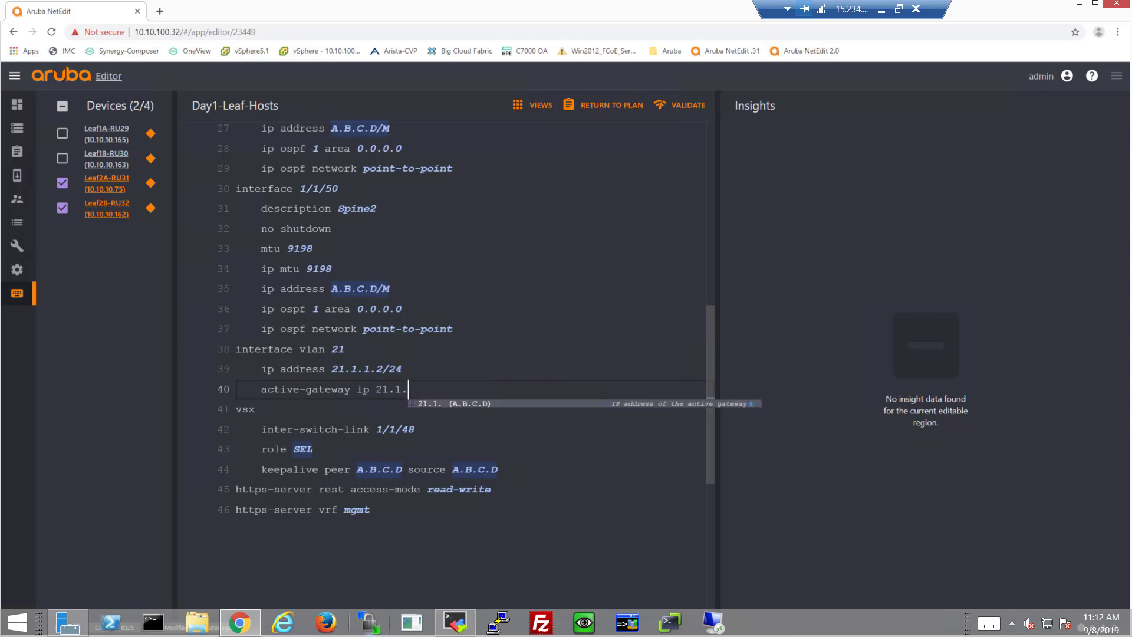
pyautogui.write('1.1 mac ')
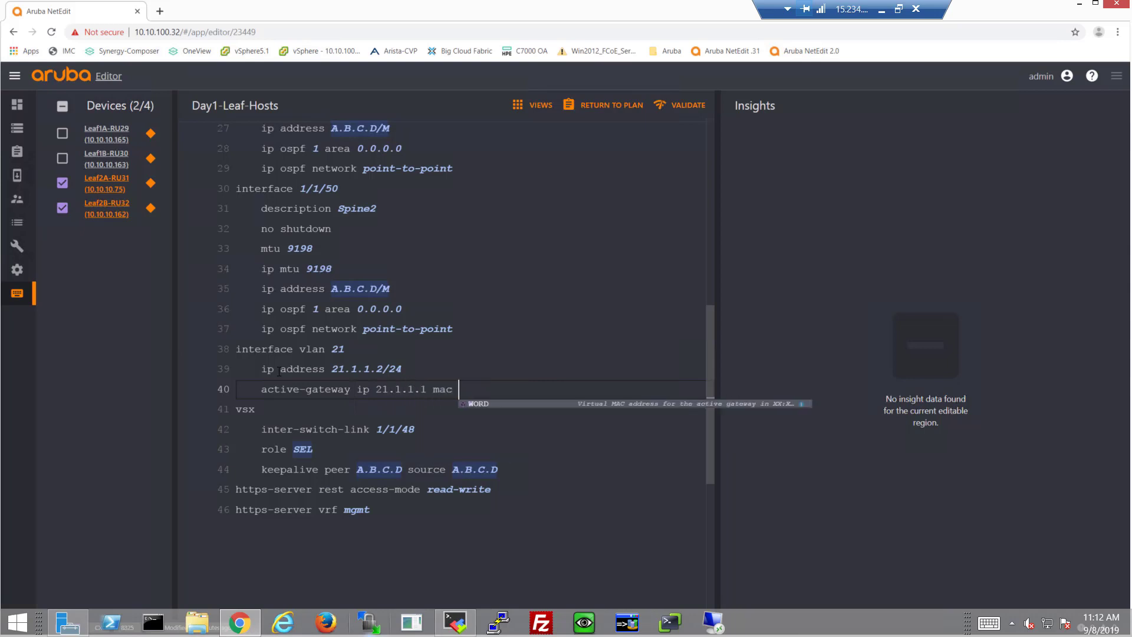
pyautogui.write('00:00:00')
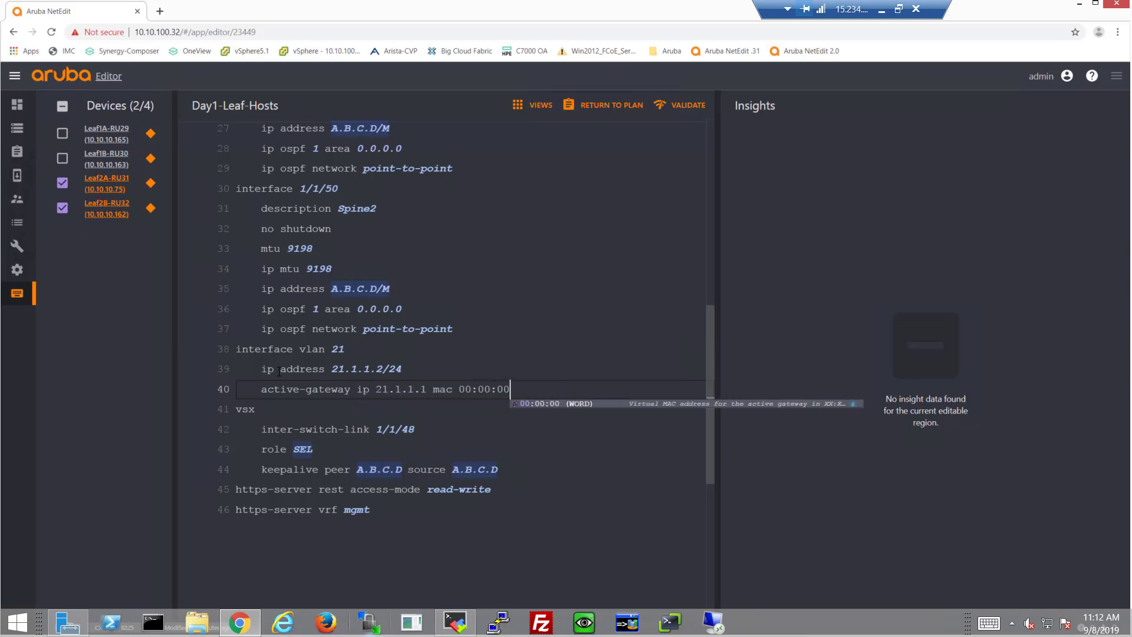
pyautogui.write(':00:00:00:')
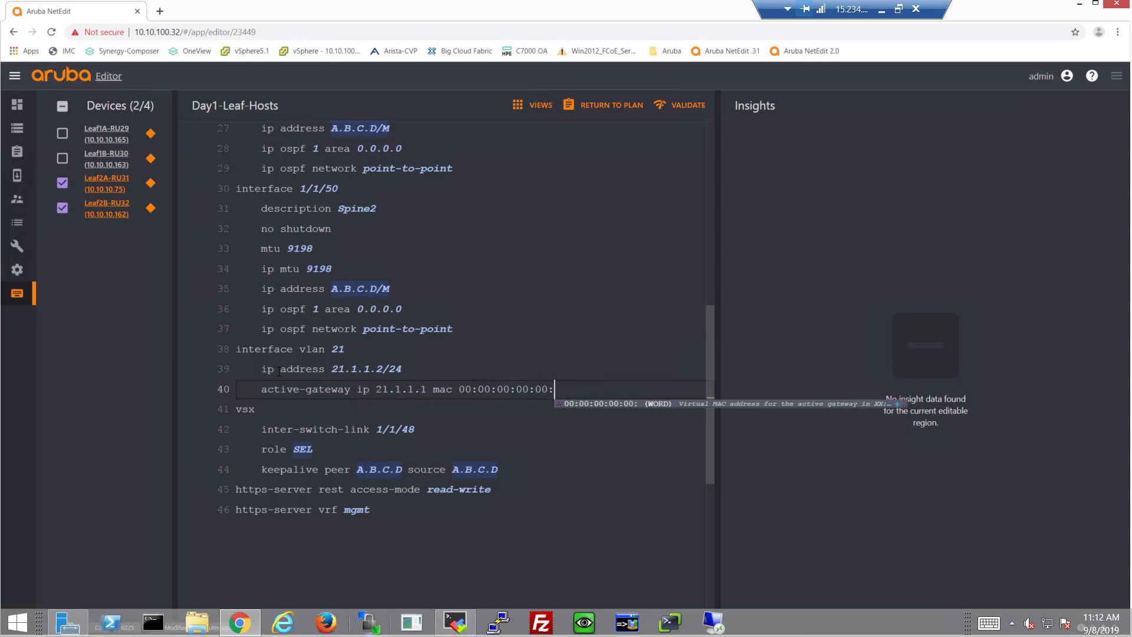
pyautogui.write('aa')
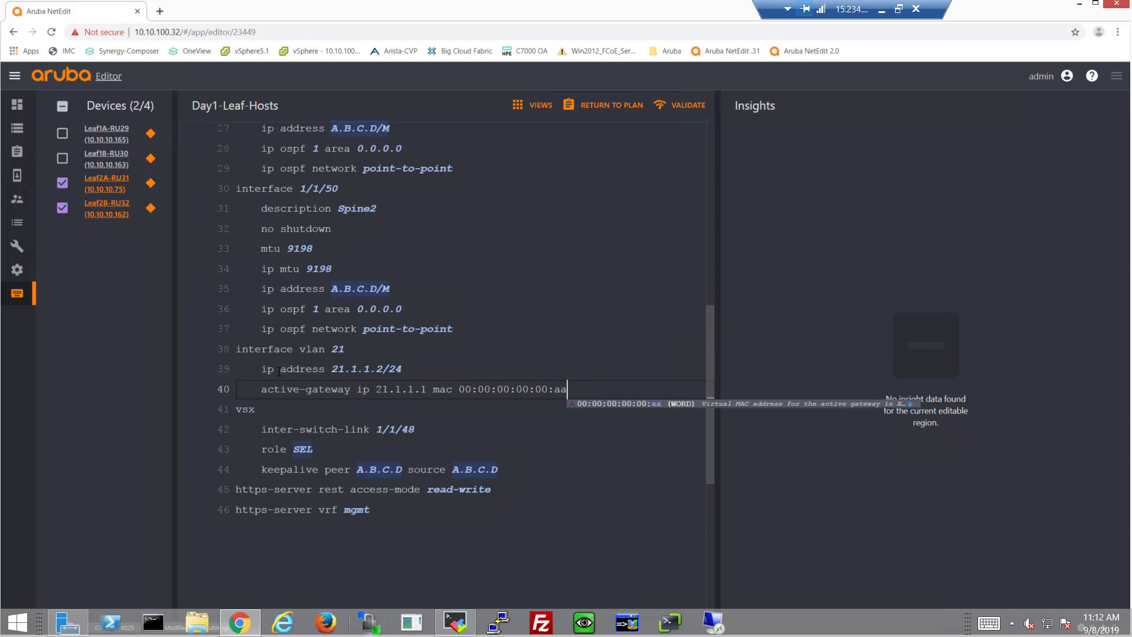
pyautogui.press('Return')
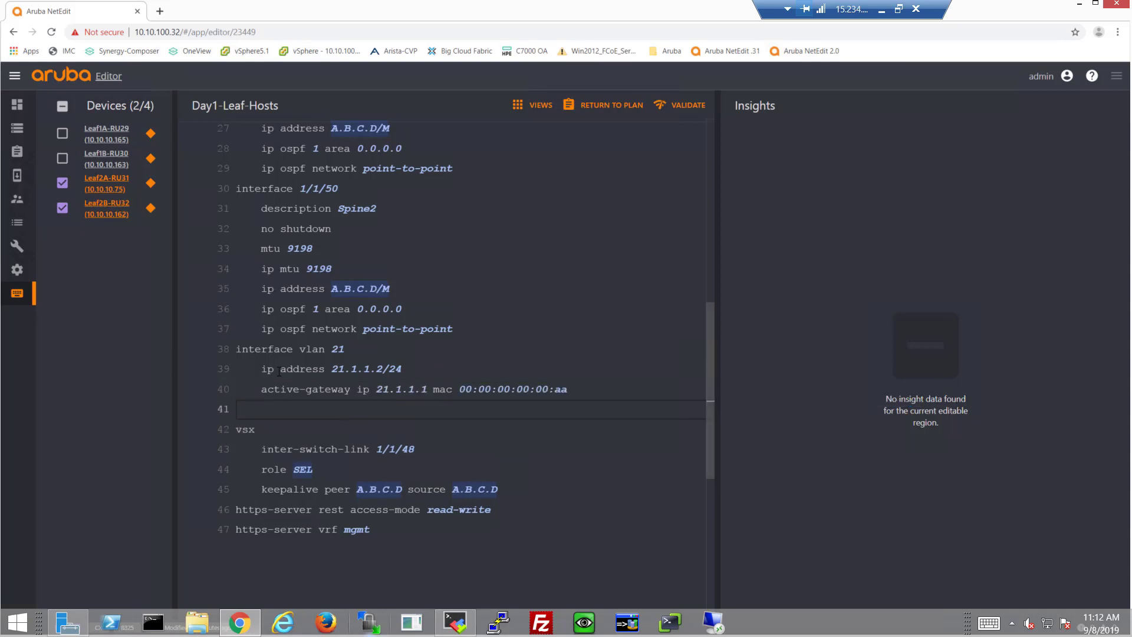
pyautogui.write('ip os')
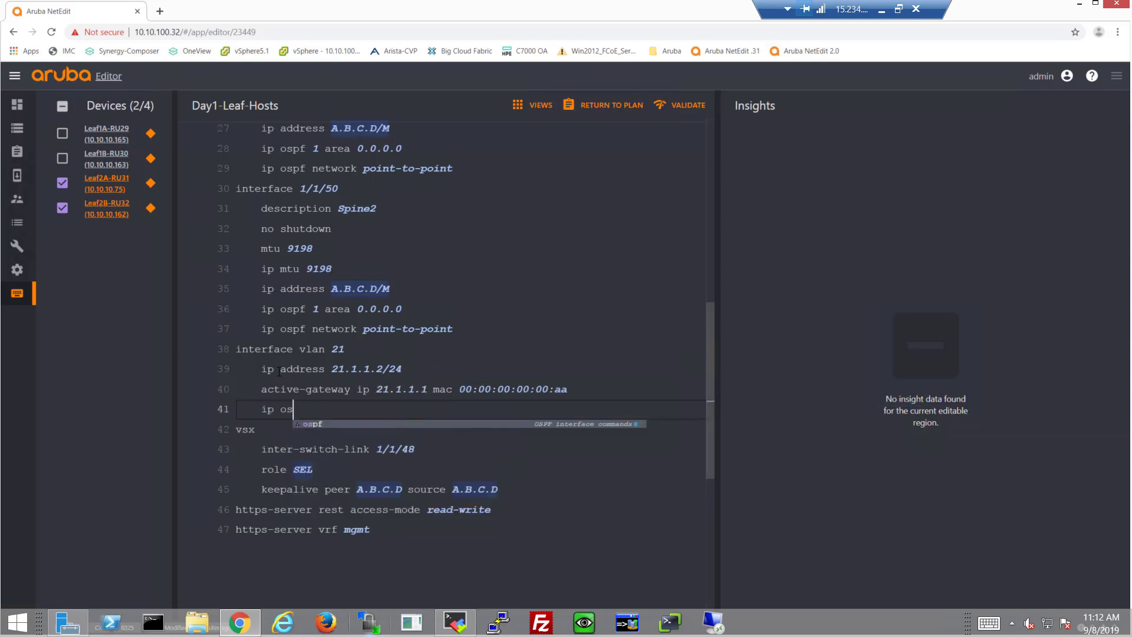
pyautogui.write('pf 1 area 0')
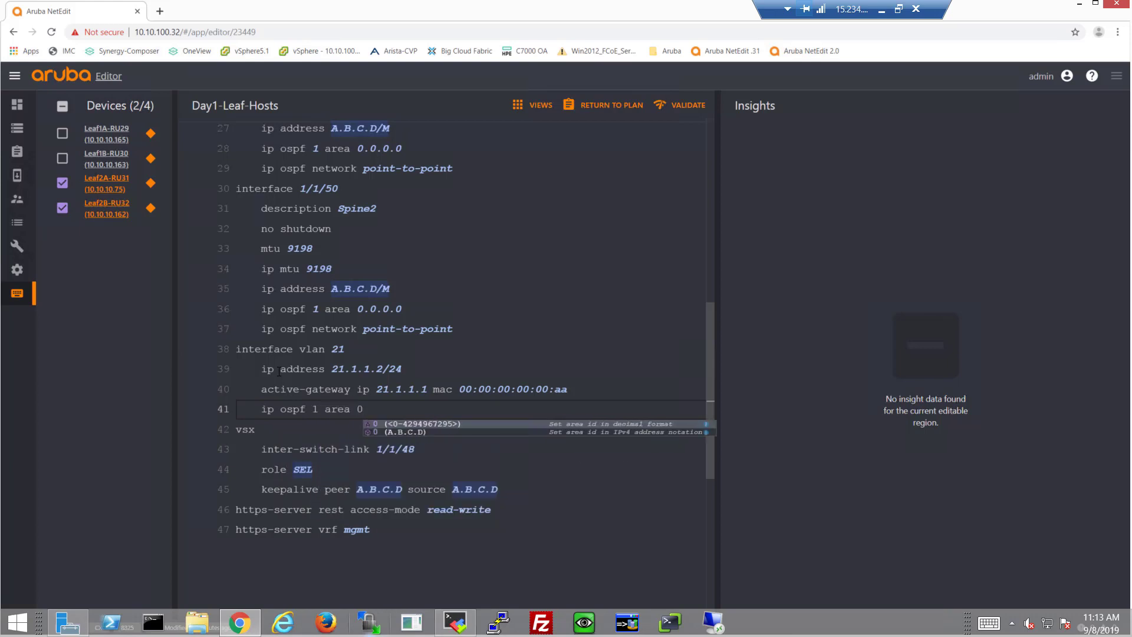
pyautogui.press('Return')
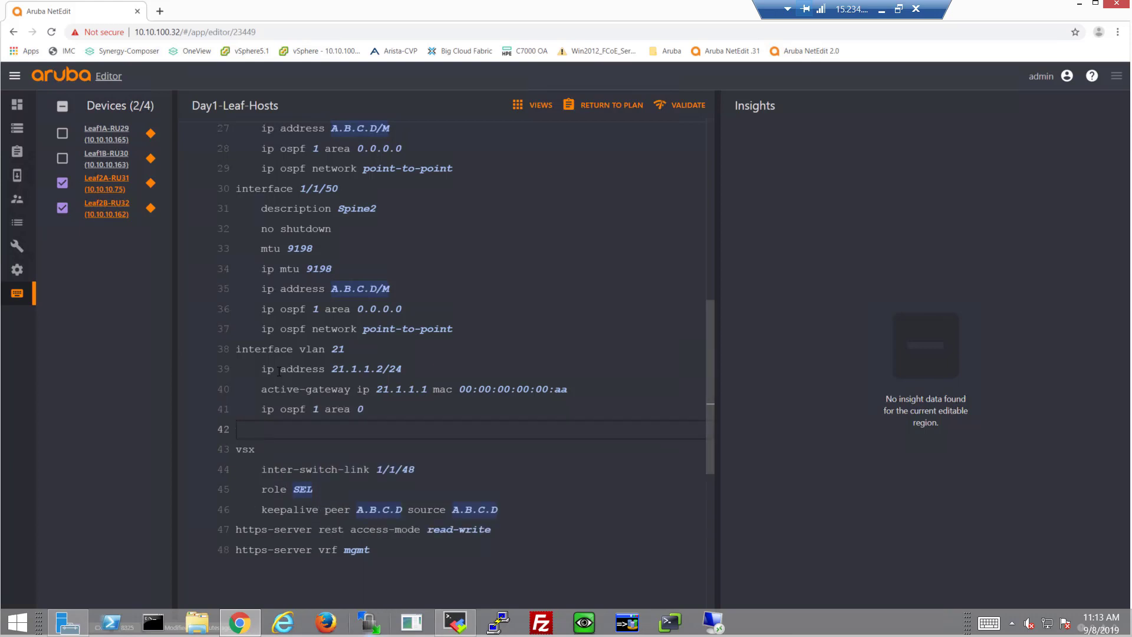
# - Change Leaf2B-RU32's vlan 21 address to 21.1.1.3/24, keeping 21.1.1.2/24 on Leaf2A-RU31
pyautogui.click(358, 363)
pyautogui.click(336, 494)
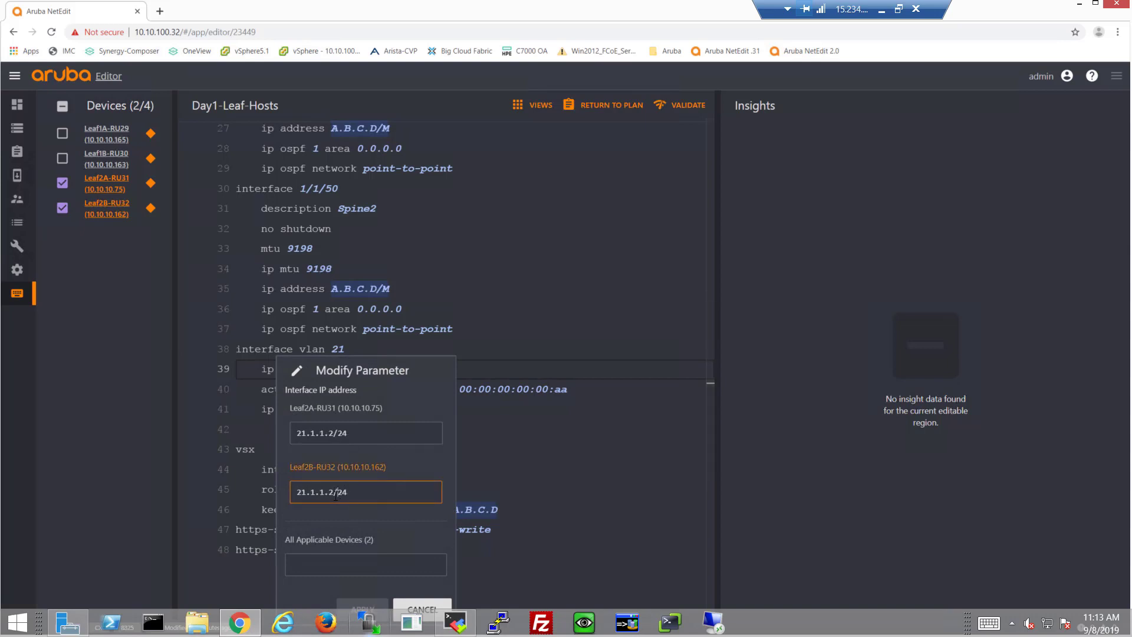
pyautogui.press('BackSpace')
pyautogui.write('3')
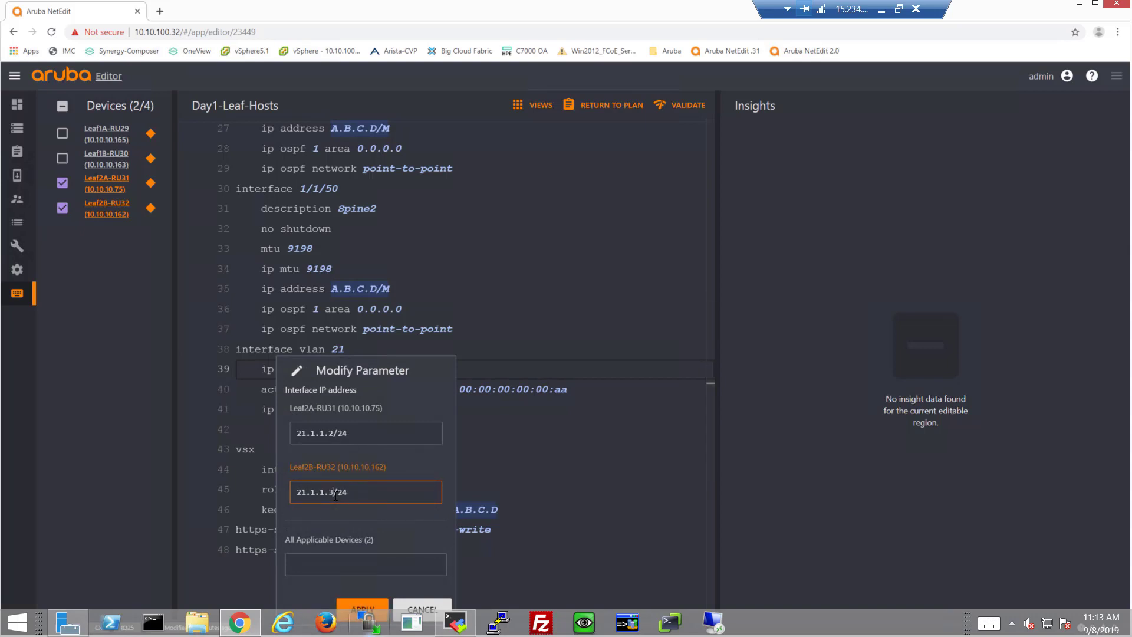
pyautogui.click(362, 605)
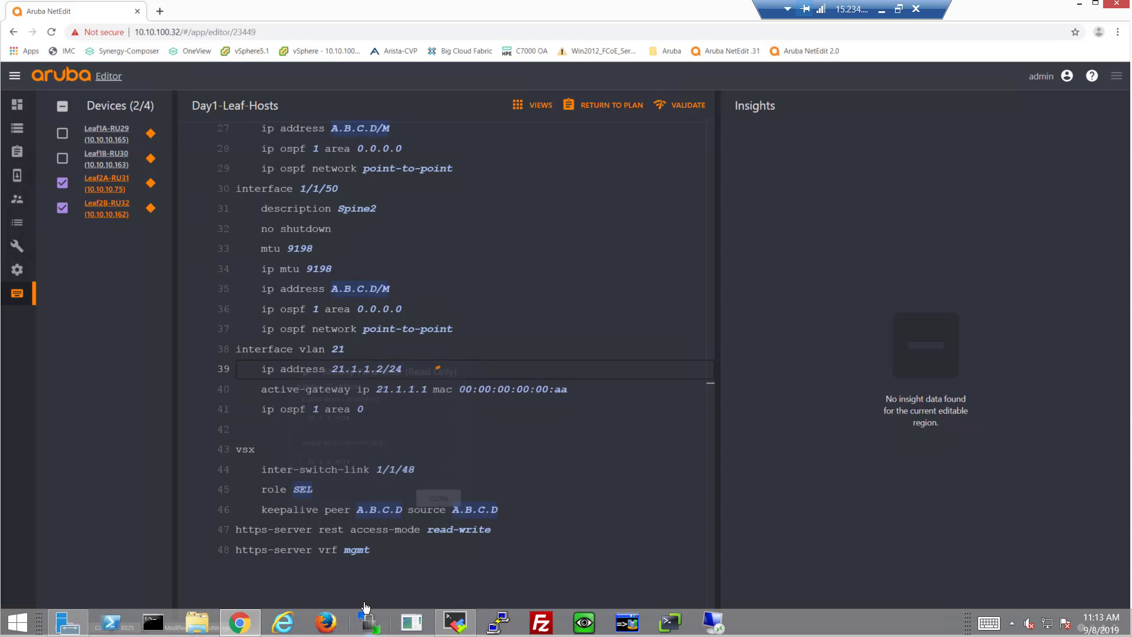
# - Copy the three vlan 21 settings lines and open a new line below the block
pyautogui.click(386, 392)
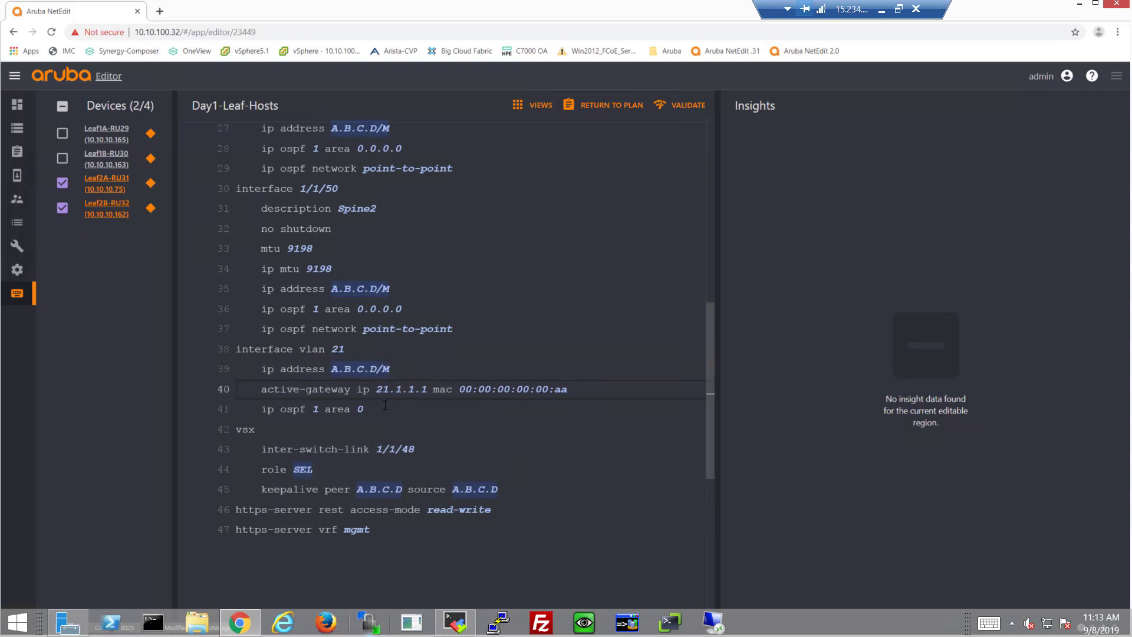
pyautogui.click(397, 405)
pyautogui.moveTo(375, 375)
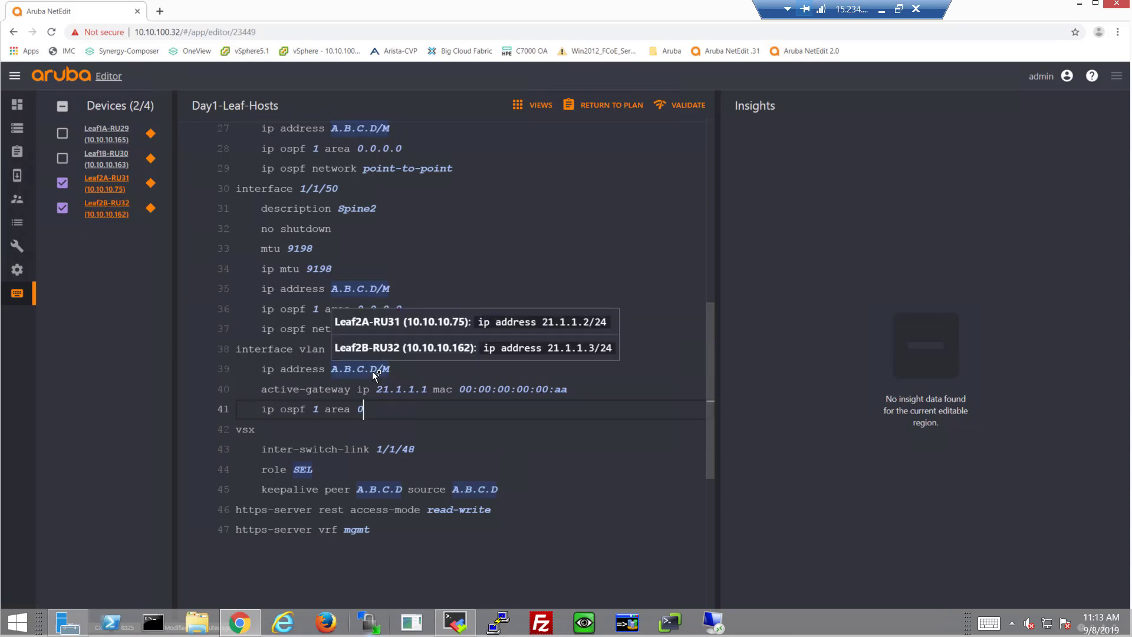
pyautogui.moveTo(364, 409); pyautogui.dragTo(250, 368)
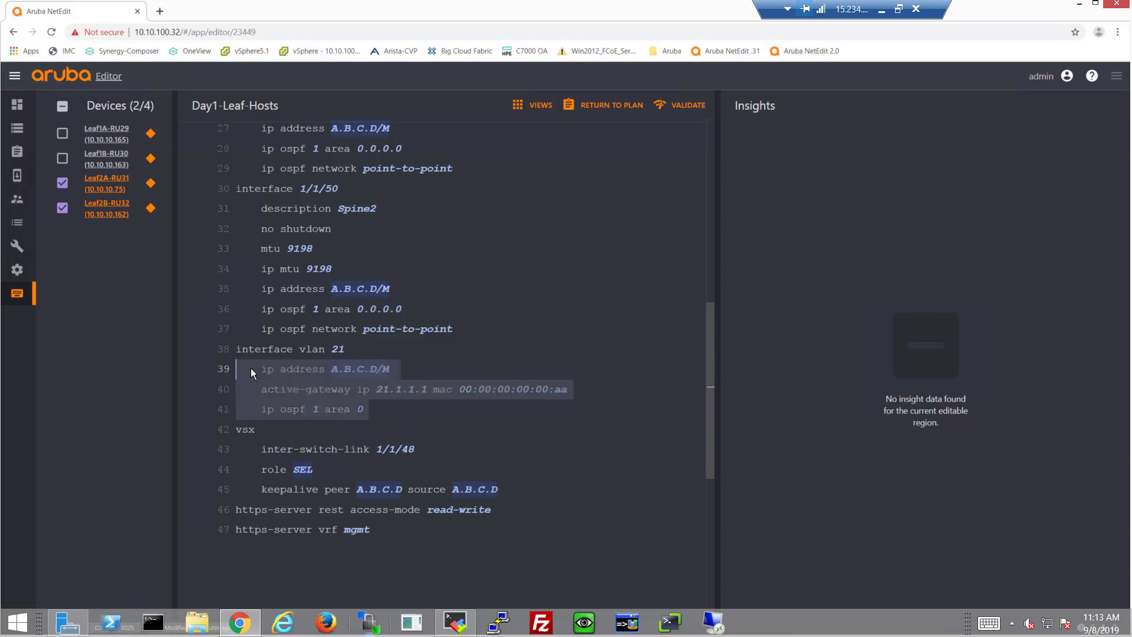
pyautogui.click(394, 405)
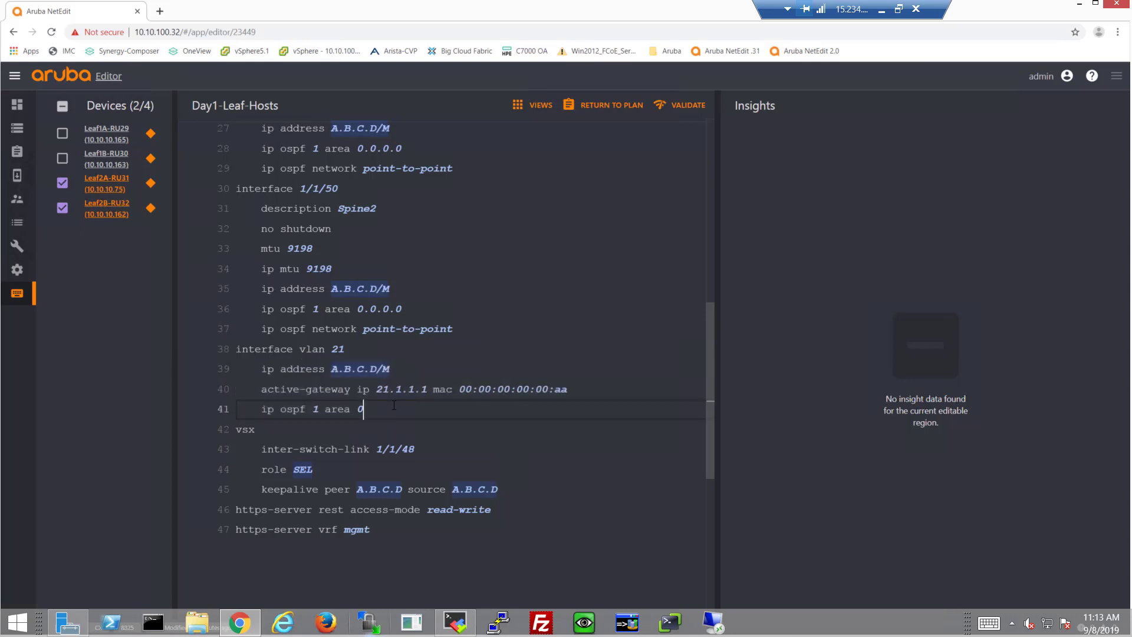
pyautogui.press('Return')
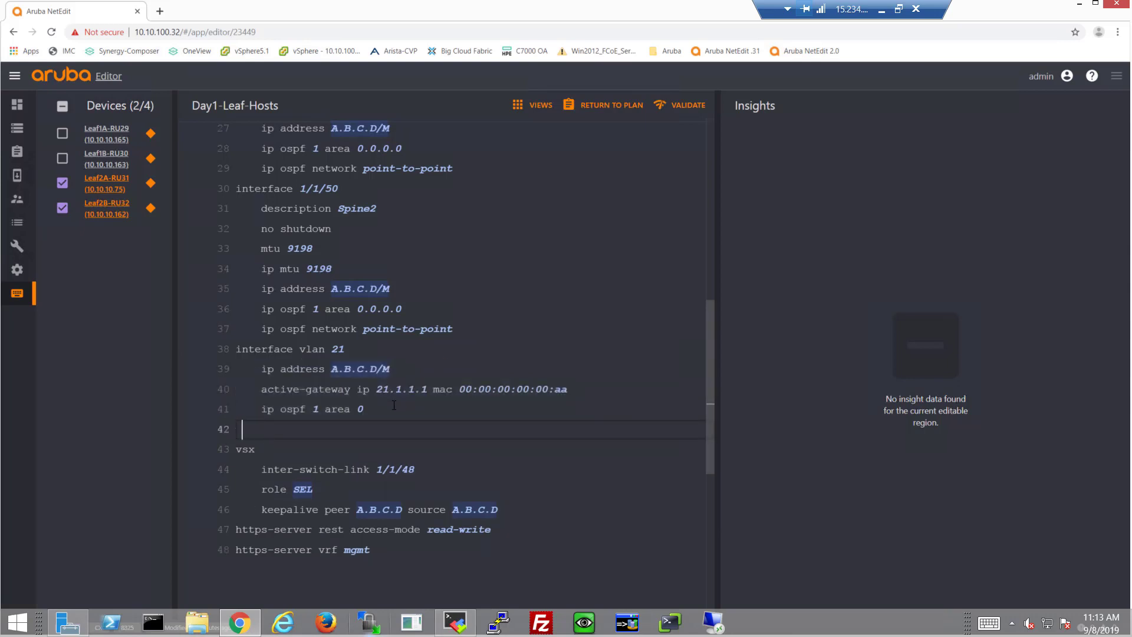
# - Add an interface vlan 22 line and paste the address, active-gateway and ip ospf lines beneath it
pyautogui.write('inte')
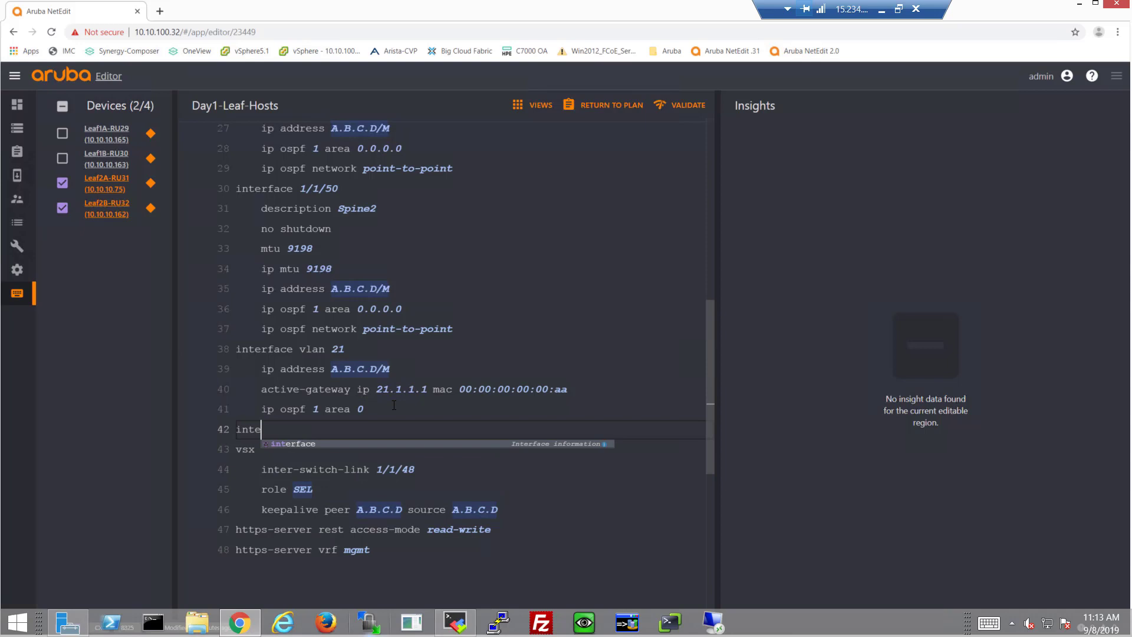
pyautogui.write('rface vlan 22')
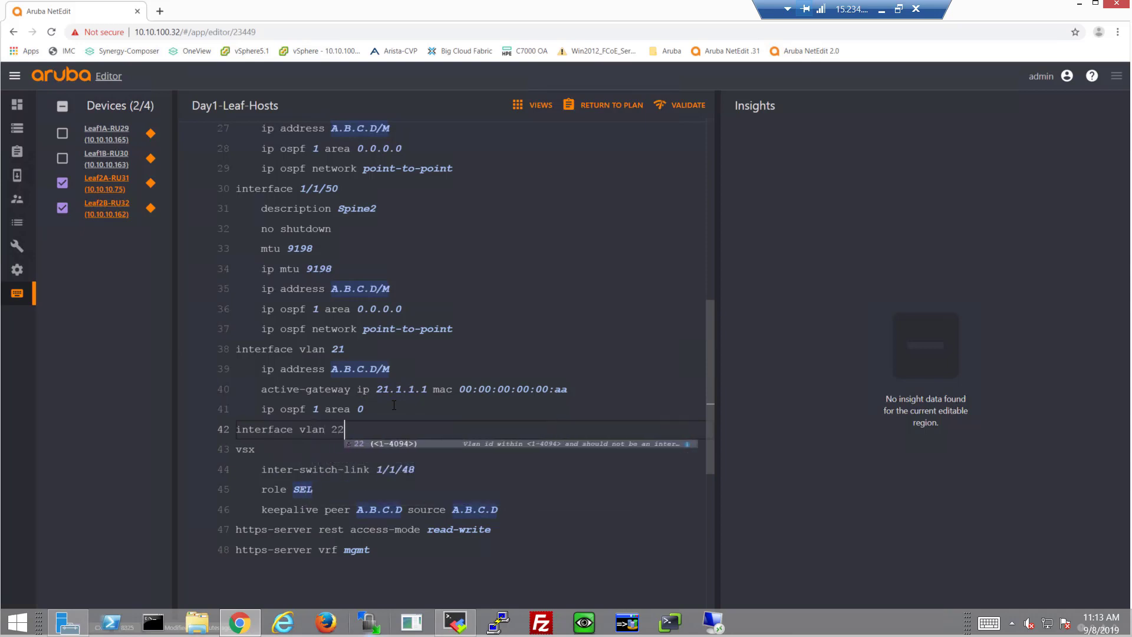
pyautogui.press('Return')
pyautogui.write('ip address 21.1.1.2/24     active-gateway ip 21.1.1.1 mac 00:00:00:00:00:aa     ip ospf 1 area 0')
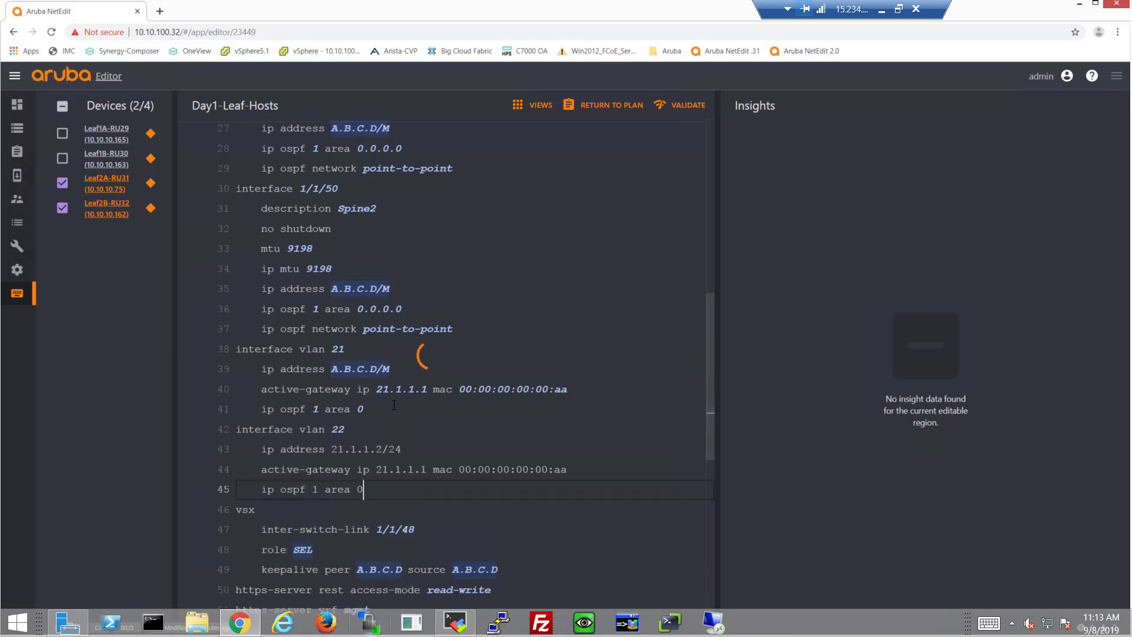
pyautogui.press('Return')
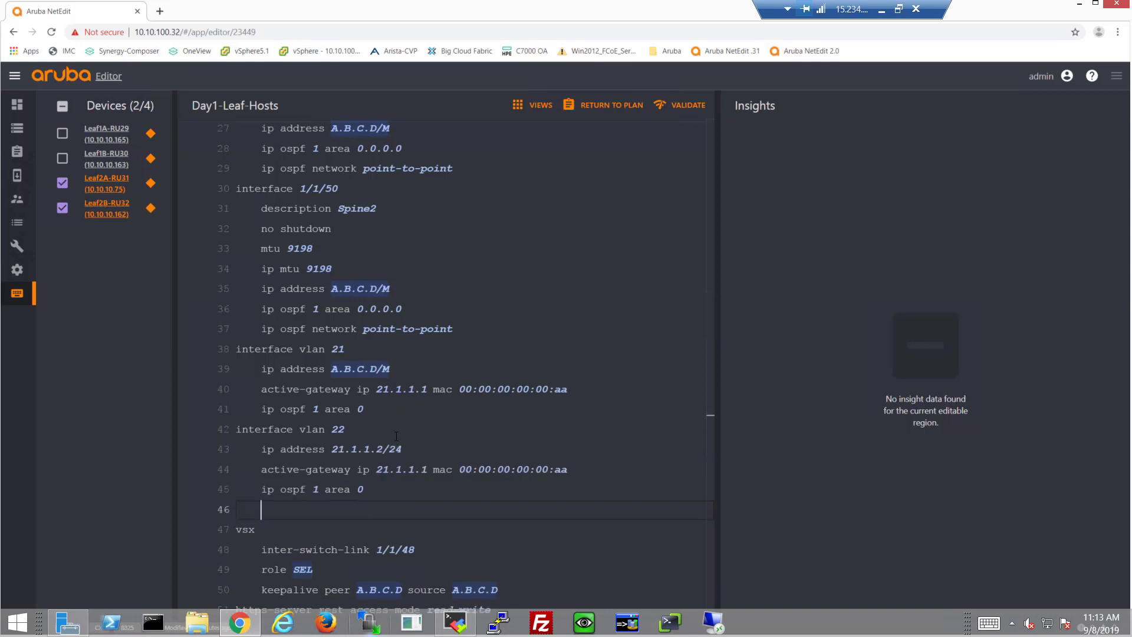
# - Change the vlan 22 gateway to 22.1.1.1 and remove the extra blank line and duplicated text
pyautogui.click(390, 469)
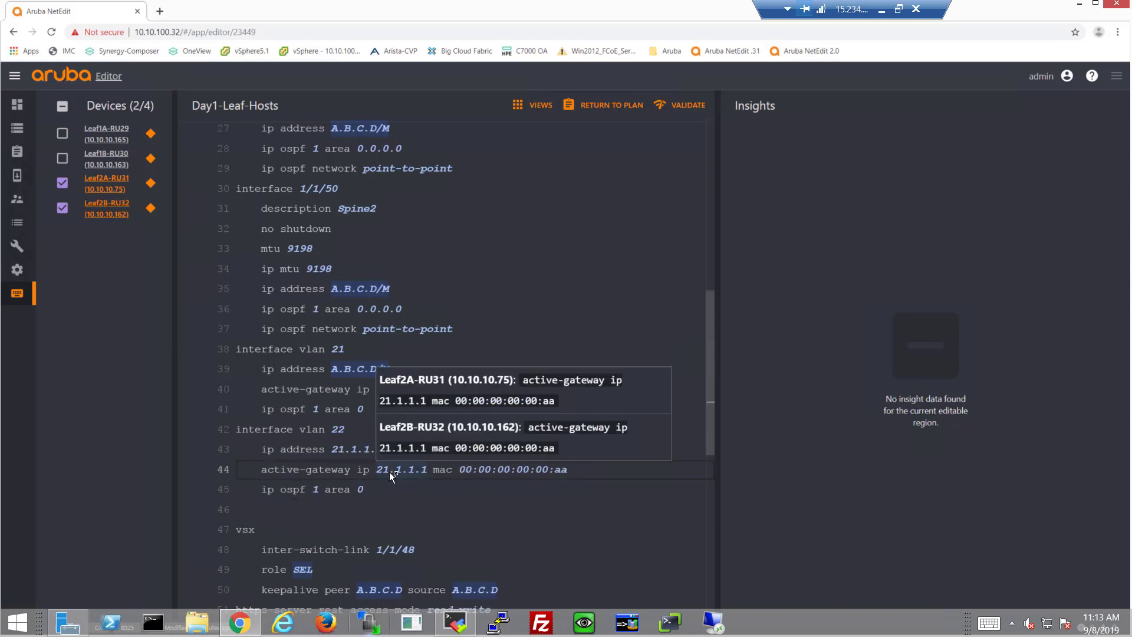
pyautogui.press('BackSpace')
pyautogui.write('2')
pyautogui.click(379, 508)
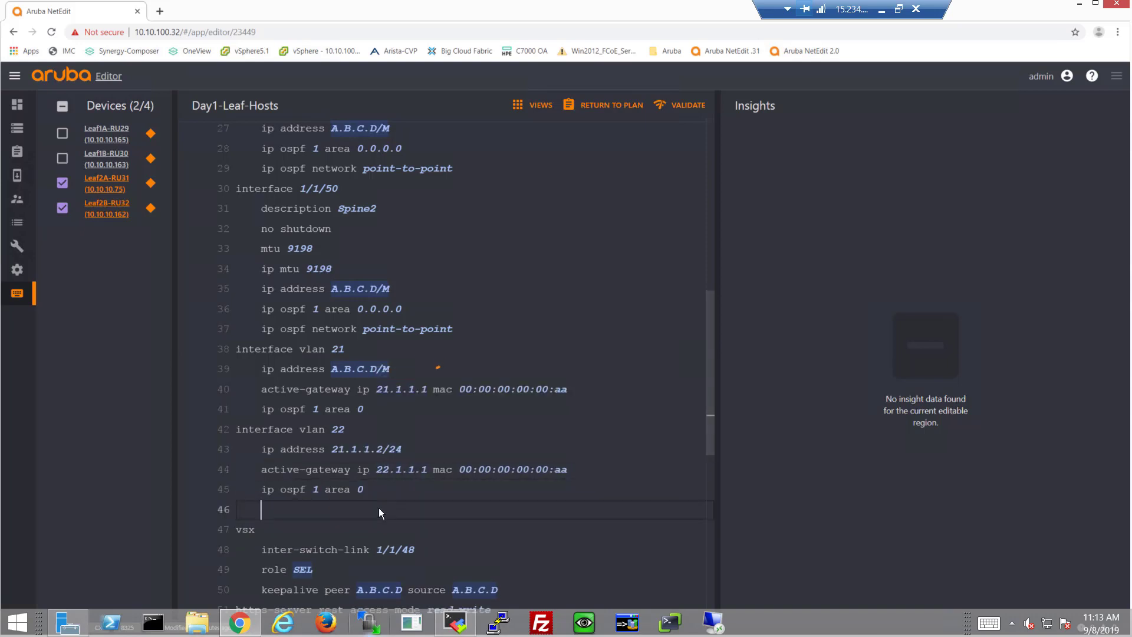
pyautogui.press('BackSpace')
pyautogui.press('Up')
pyautogui.press('Home')
pyautogui.press('BackSpace')
pyautogui.press('BackSpace')
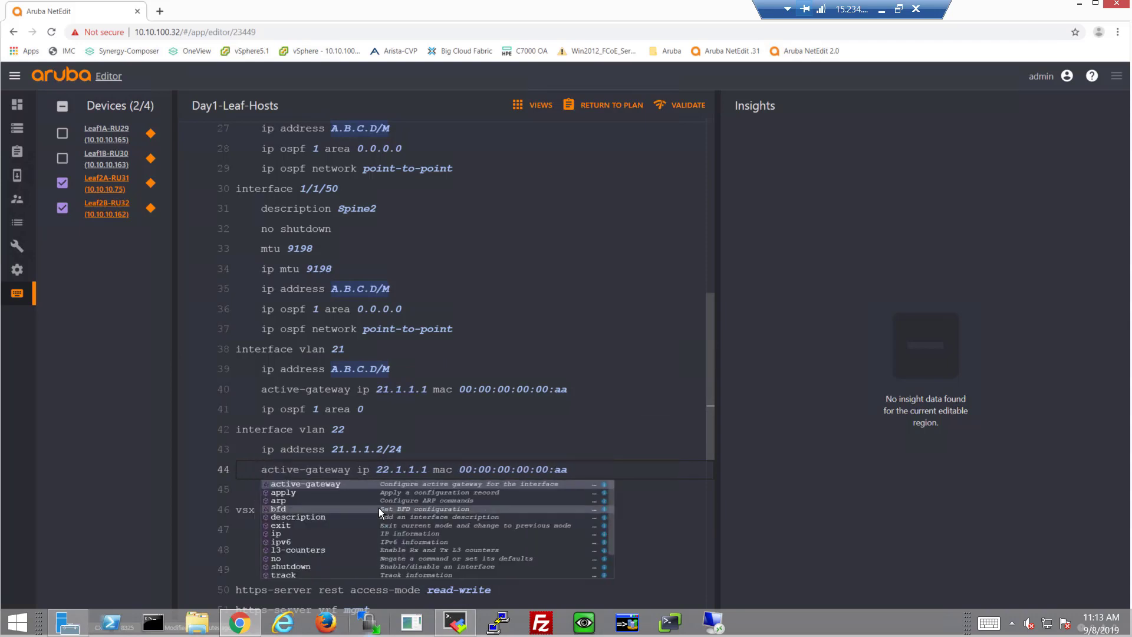
pyautogui.click(352, 484)
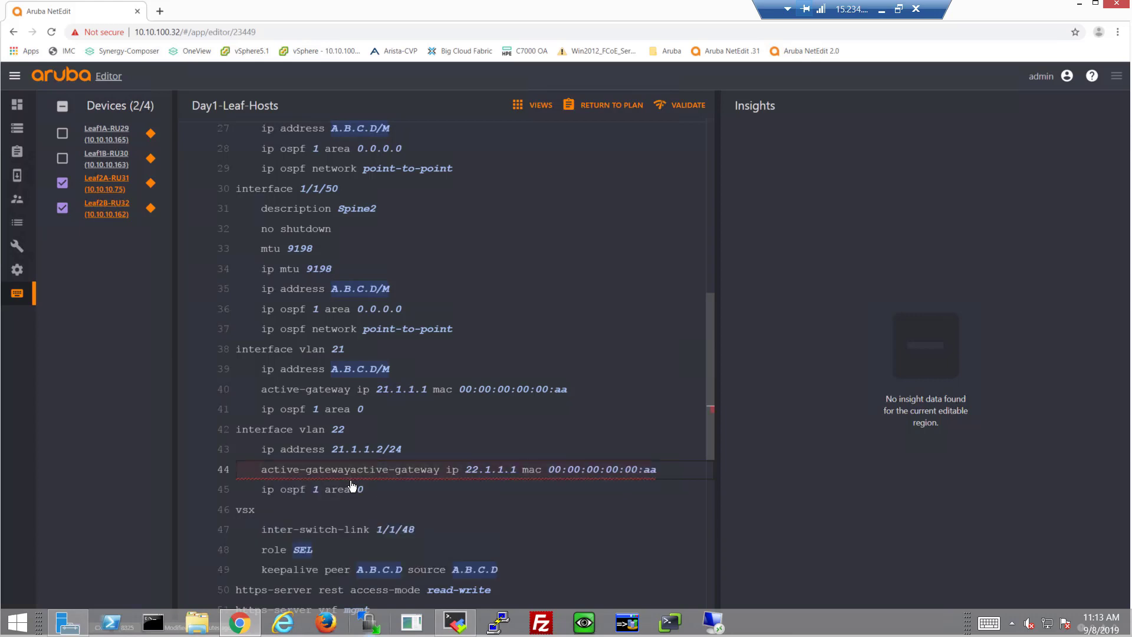
pyautogui.press('Delete')
pyautogui.press('Delete')
pyautogui.press('Delete')
pyautogui.press('Delete')
pyautogui.press('Delete')
pyautogui.press('Delete')
pyautogui.press('Delete')
pyautogui.press('Delete')
pyautogui.press('Delete')
pyautogui.press('Delete')
pyautogui.press('Delete')
pyautogui.press('Delete')
pyautogui.press('Delete')
pyautogui.press('Delete')
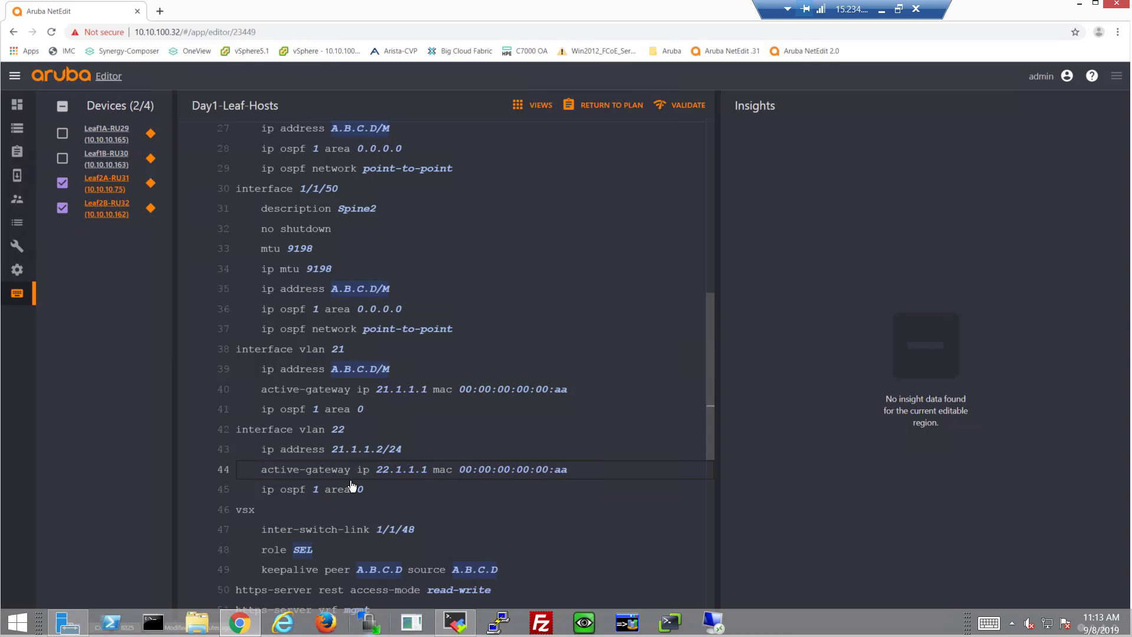
# - Make the vlan 22 address per-device and set Leaf2A-RU31's to 22.1.1.2/24
pyautogui.rightClick(360, 455)
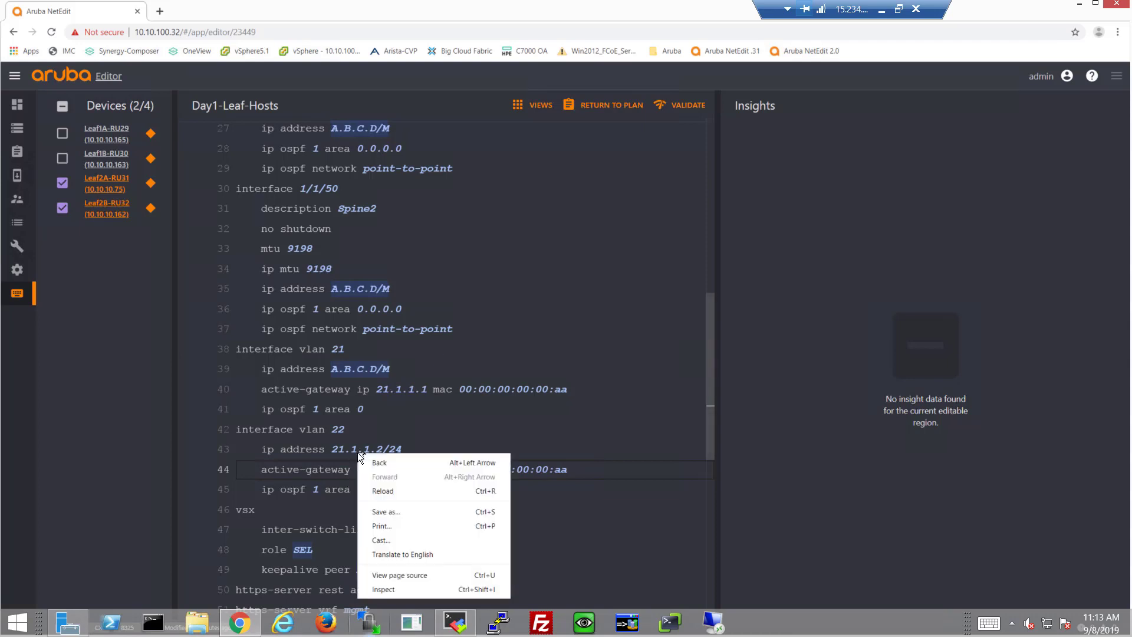
pyautogui.click(350, 448)
pyautogui.click(360, 451)
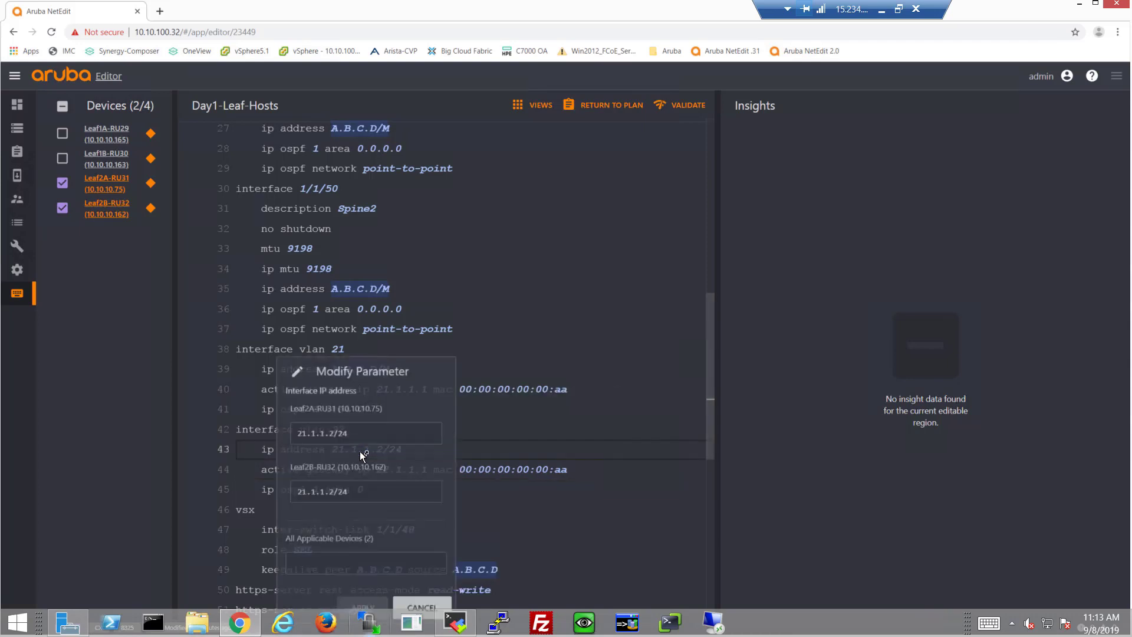
pyautogui.click(305, 432)
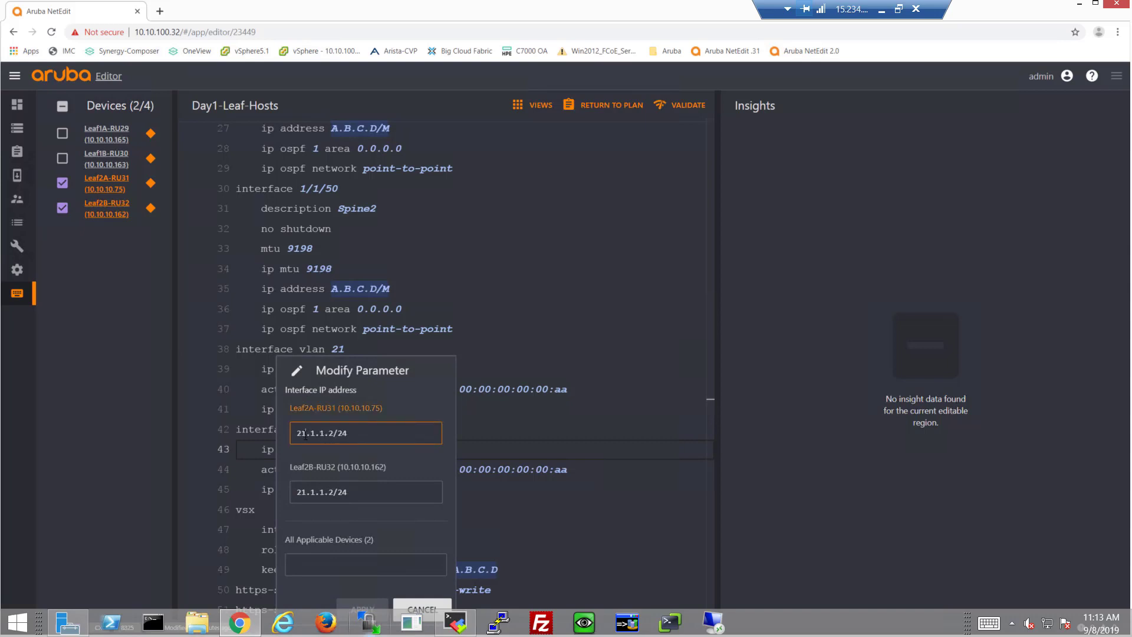
pyautogui.press('BackSpace')
pyautogui.write('2')
# - Set Leaf2B-RU32's vlan 22 address to 22.1.1.3/24 and apply the per-device values
pyautogui.click(307, 492)
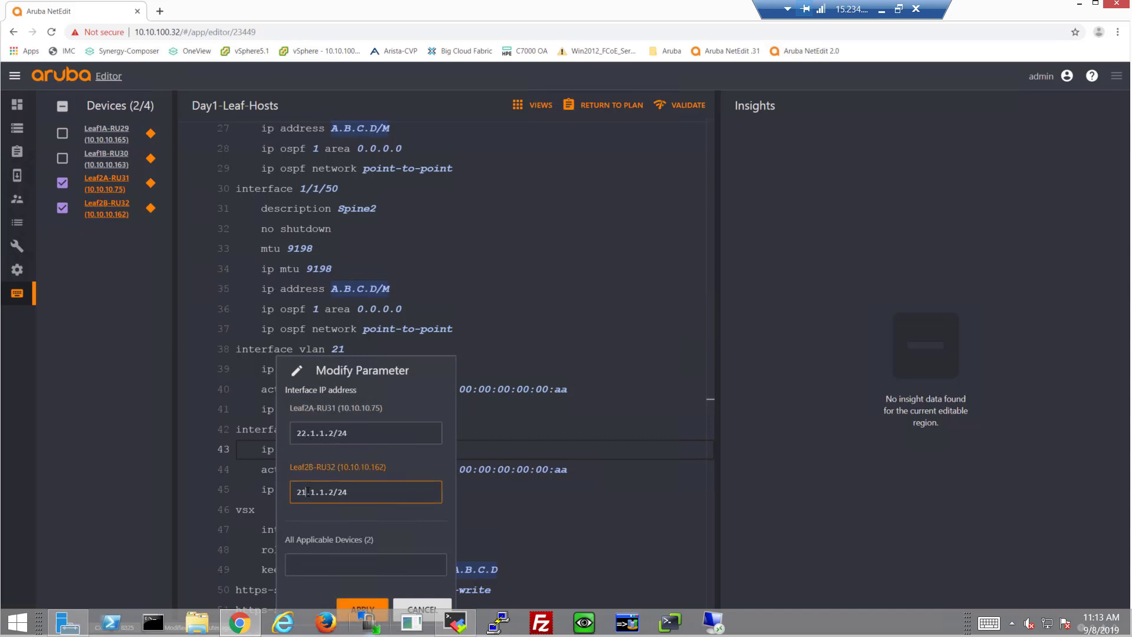
pyautogui.press('BackSpace')
pyautogui.write('2')
pyautogui.click(332, 492)
pyautogui.press('BackSpace')
pyautogui.write('3')
pyautogui.click(367, 600)
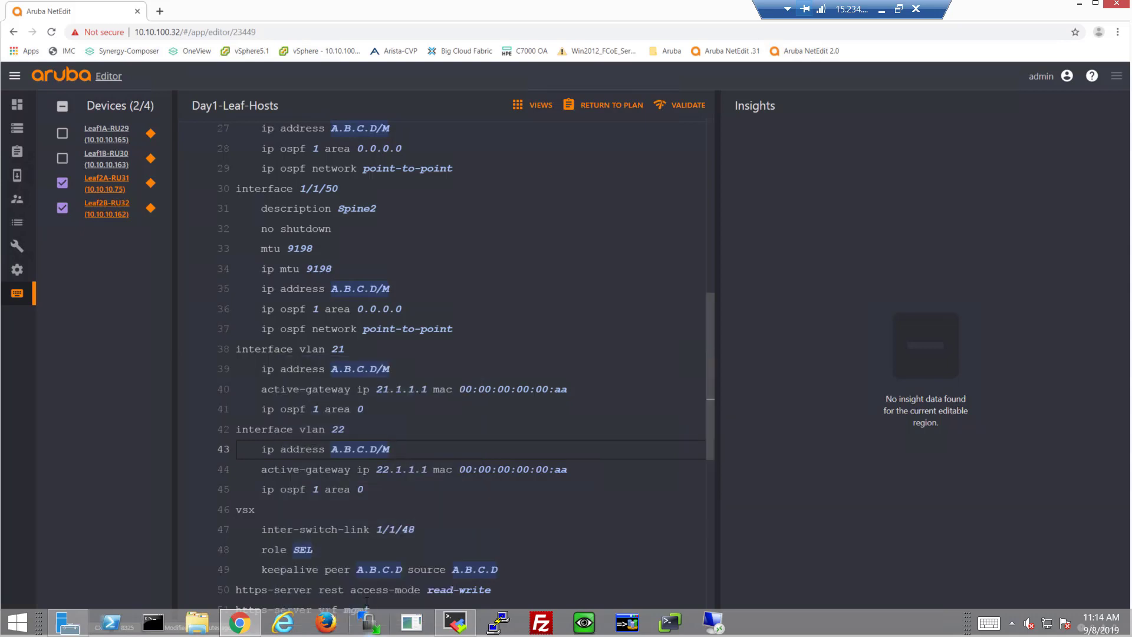
pyautogui.moveTo(367, 600)
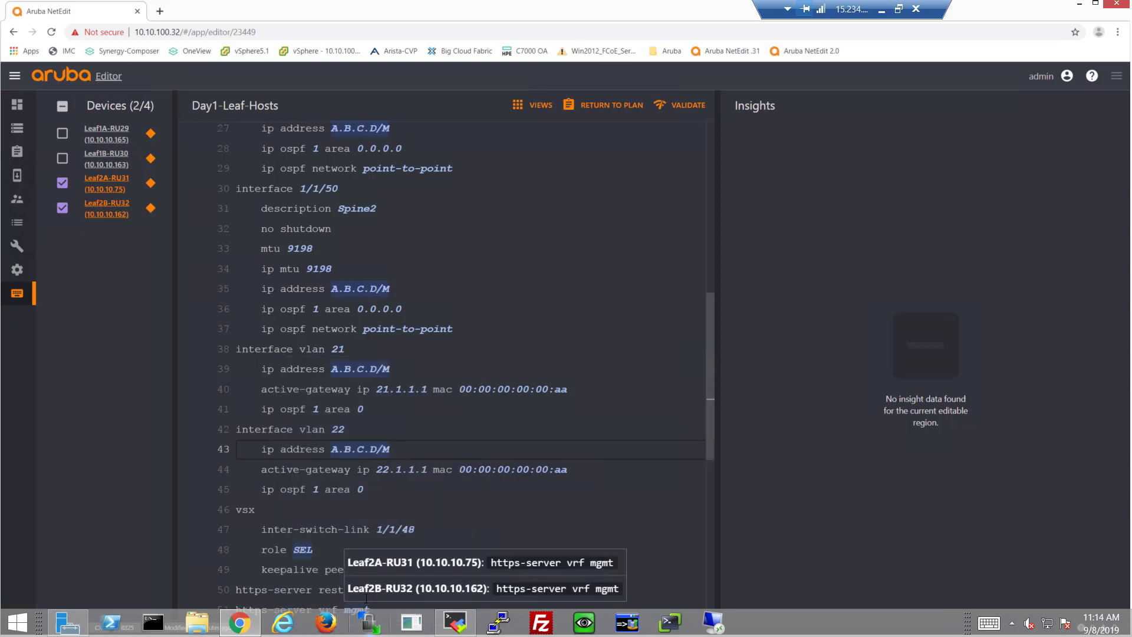
pyautogui.click(386, 483)
pyautogui.press('Return')
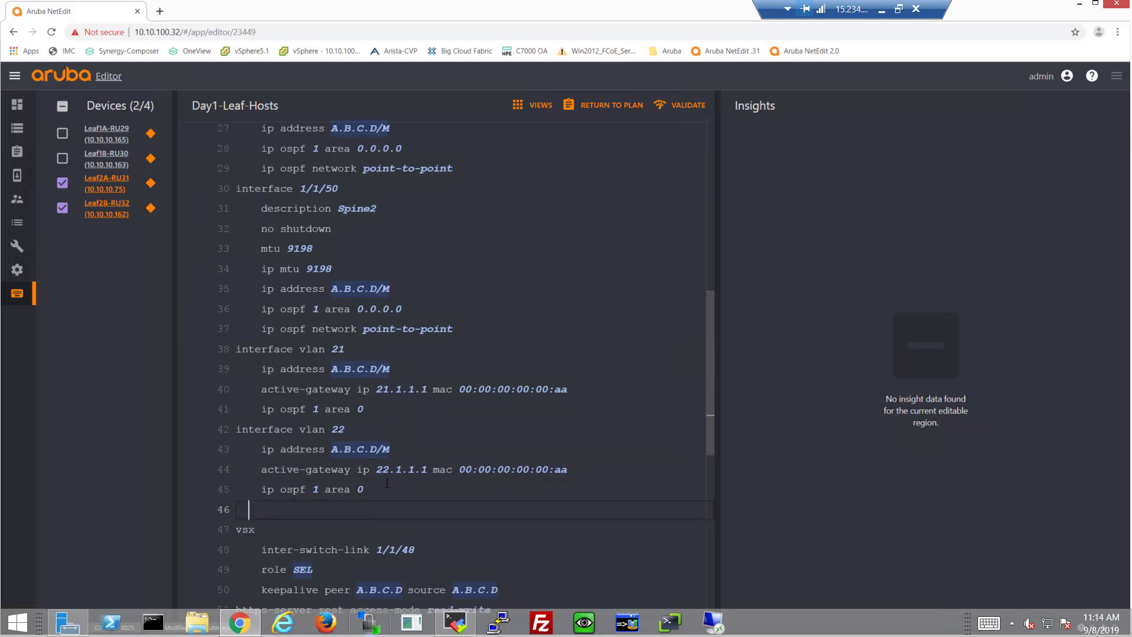
# - Add an interface vlan 23 block with the pasted address, gateway and OSPF lines
pyautogui.press('BackSpace')
pyautogui.press('BackSpace')
pyautogui.write('int')
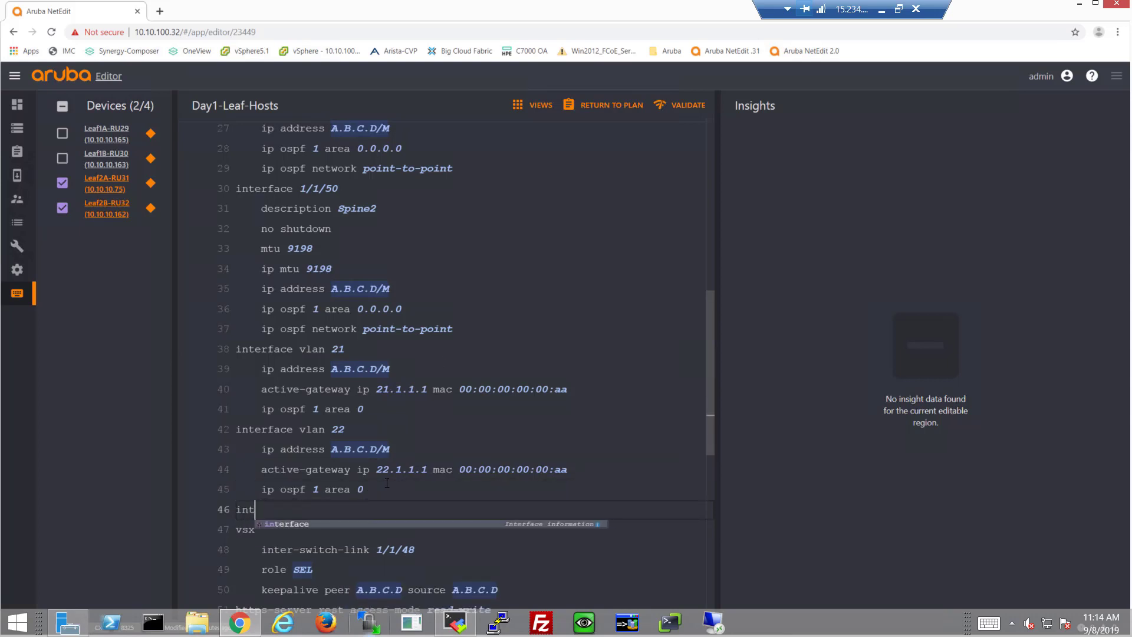
pyautogui.write('erface vlan 23')
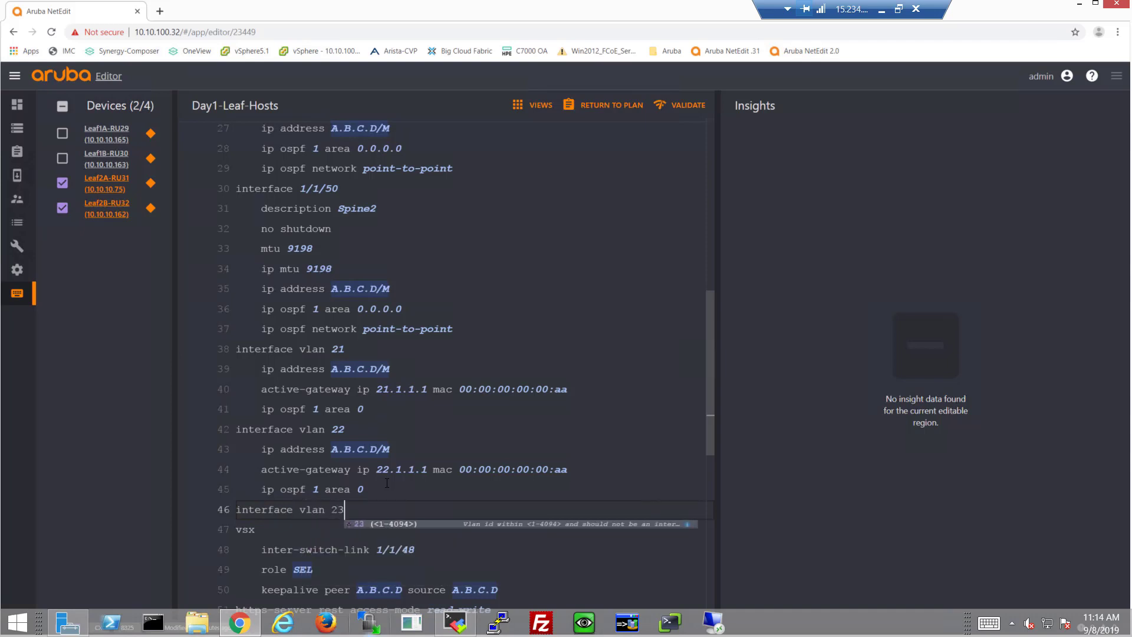
pyautogui.press('Return')
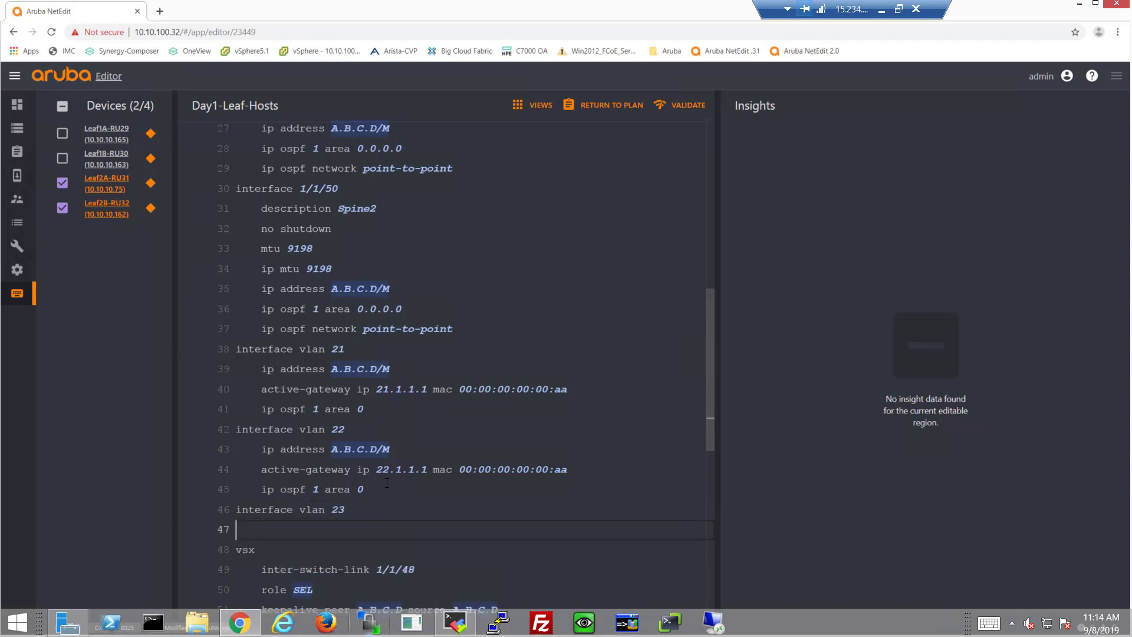
pyautogui.write('ip address 21.1.1.2/24     active-gateway ip 21.1.1.1 mac 00:00:00:00:00:aa     ip ospf 1 area 0')
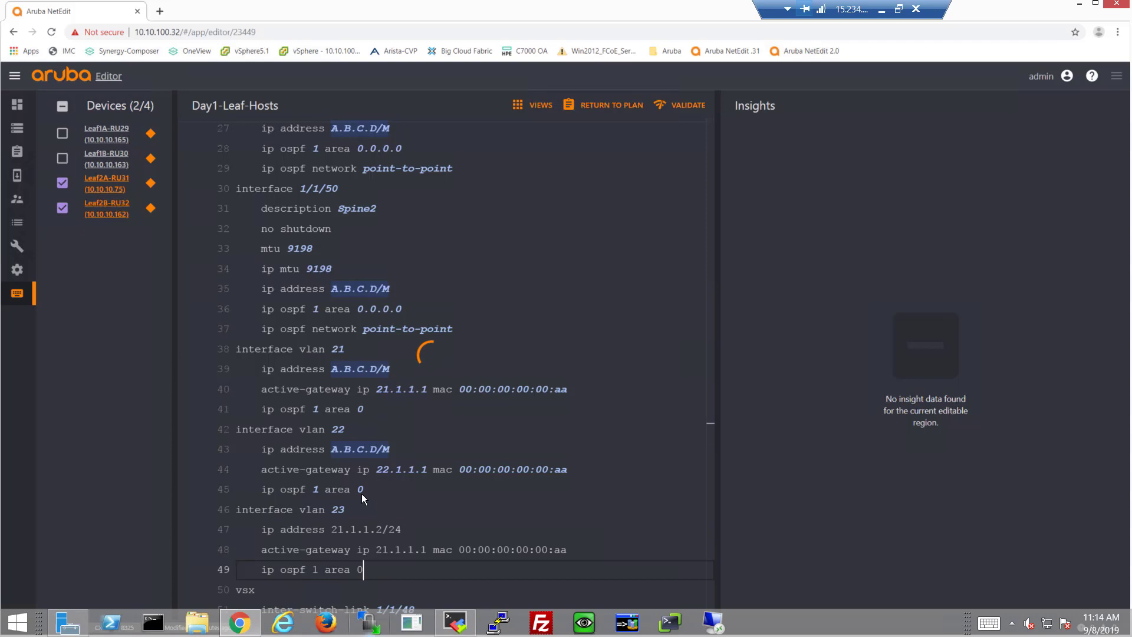
# - Set the vlan 23 address per device: 23.1.1.2/24 on Leaf2A-RU31, 23.1.1.3/24 on Leaf2B-RU32
pyautogui.click(358, 529)
pyautogui.click(302, 438)
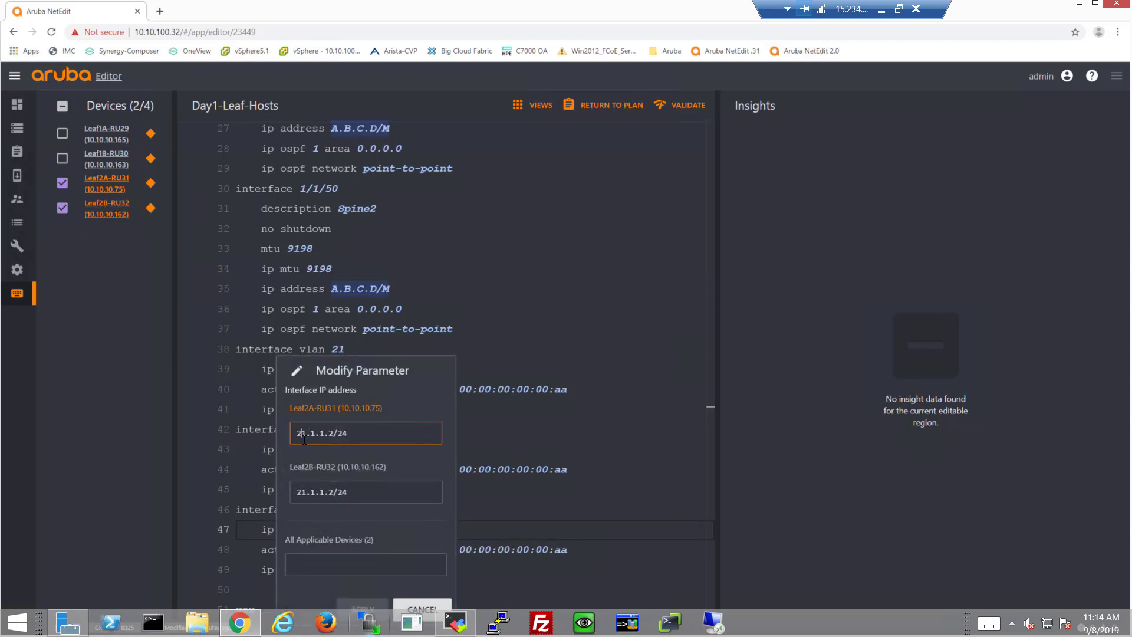
pyautogui.press('Delete')
pyautogui.write('3')
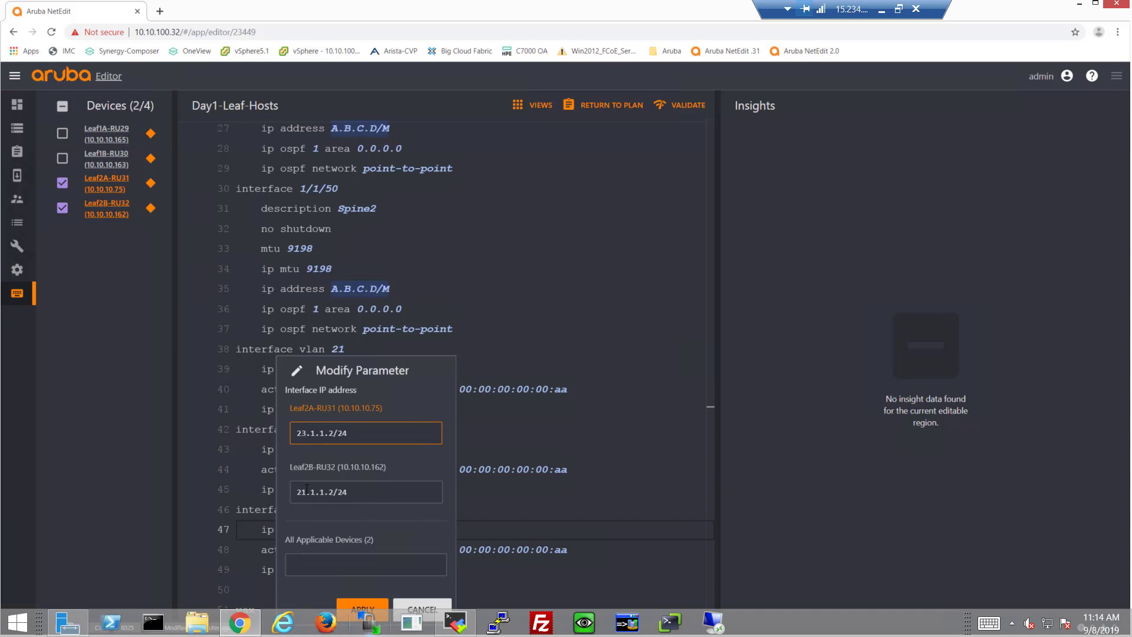
pyautogui.click(304, 496)
pyautogui.press('Delete')
pyautogui.write('3')
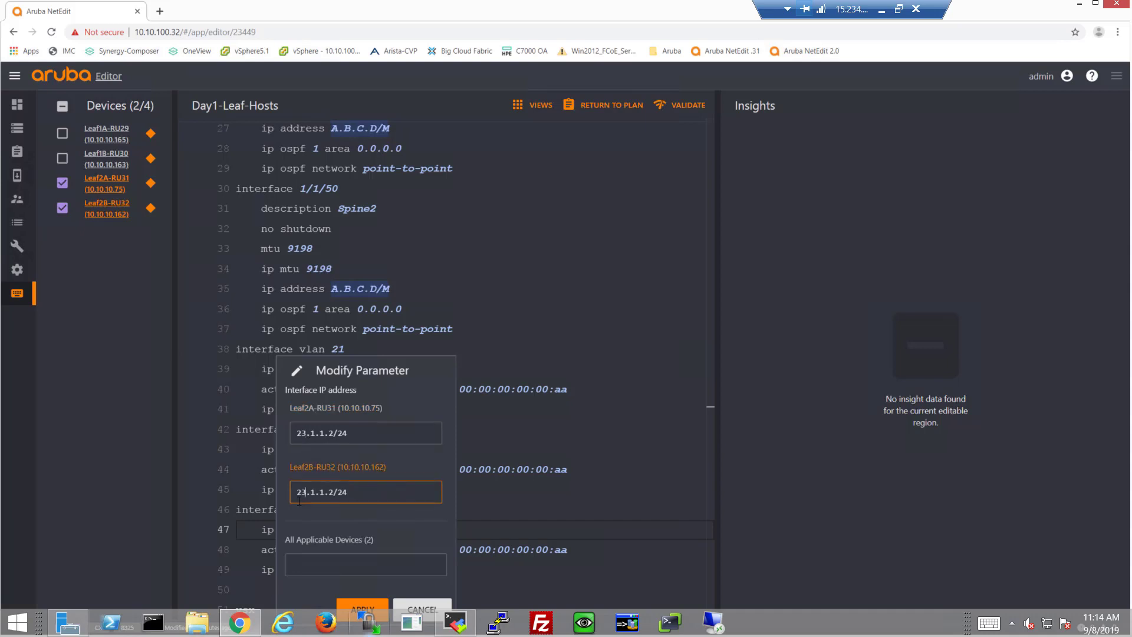
pyautogui.click(333, 491)
pyautogui.press('BackSpace')
pyautogui.write('3')
pyautogui.click(369, 602)
# - Change the vlan 23 gateway to 23.1.1.1 and include Leaf1A-RU29 in the edit
pyautogui.click(382, 549)
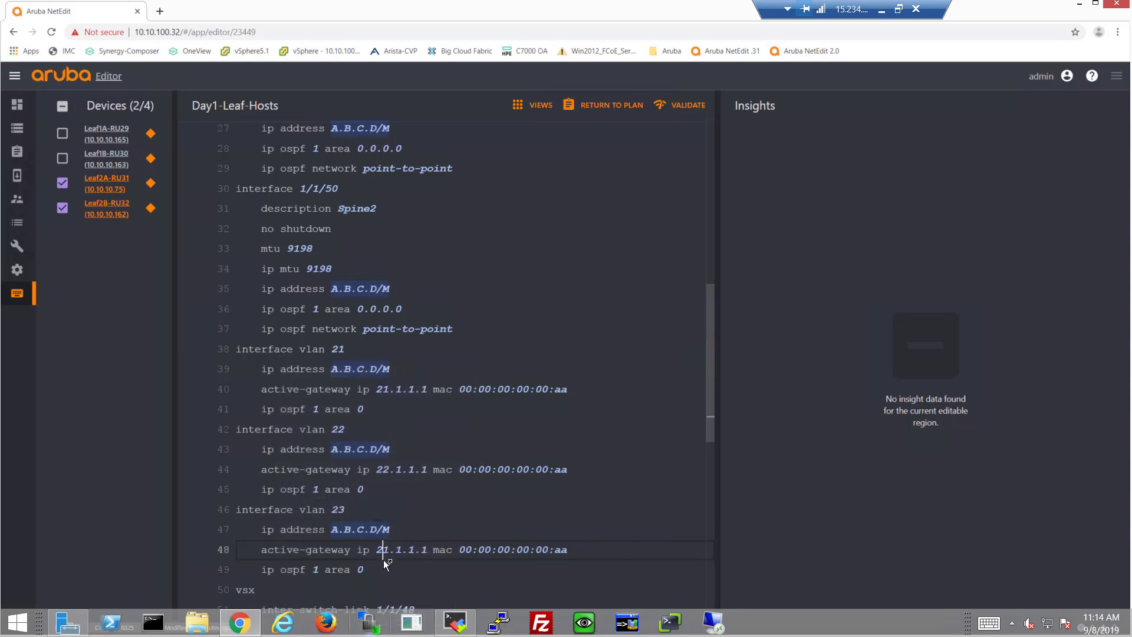
pyautogui.press('Delete')
pyautogui.write('3')
pyautogui.press('Home')
pyautogui.click(62, 134)
# - Include Leaf1B-RU30 and add an 'interface lag 10 multi-chassis' line after the interface 1/1/50 block
pyautogui.click(62, 160)
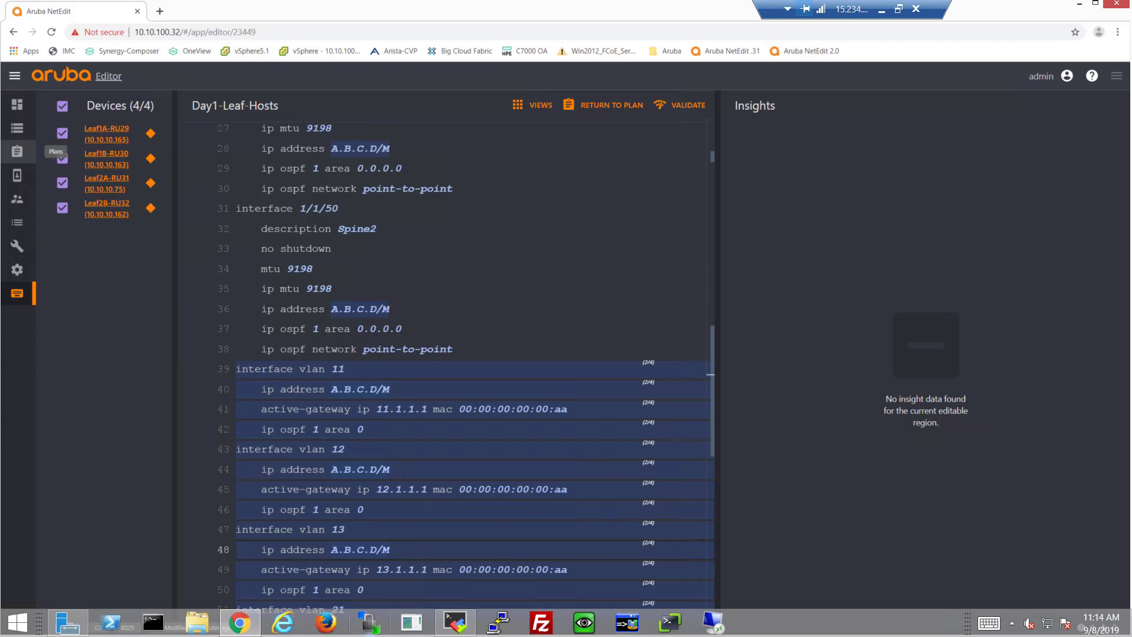
pyautogui.click(484, 348)
pyautogui.press('Return')
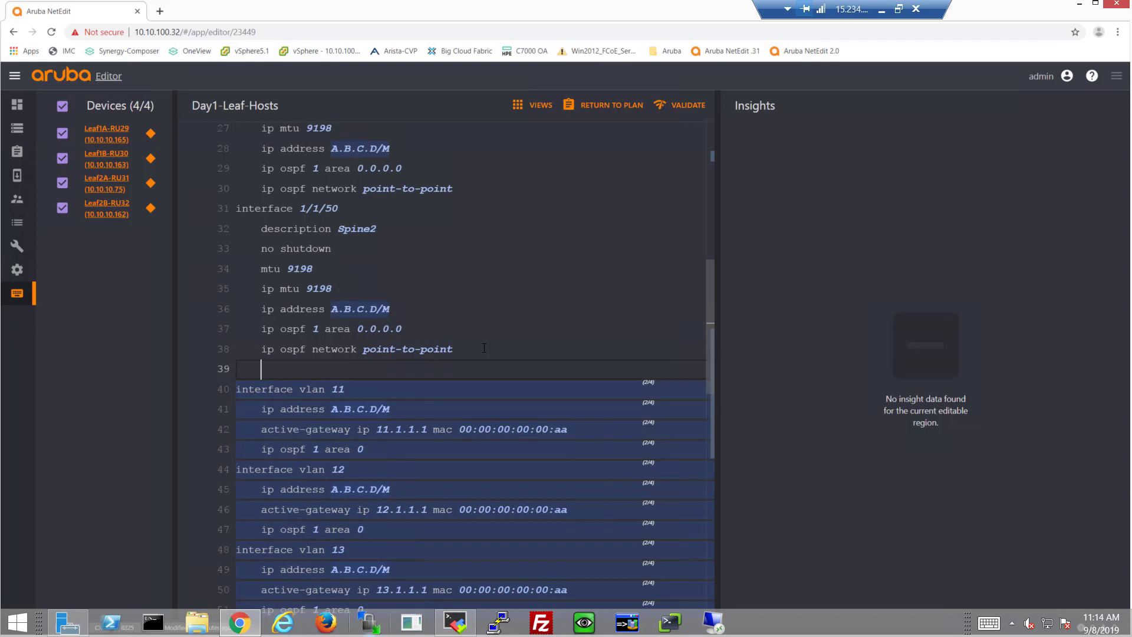
pyautogui.press('BackSpace')
pyautogui.press('BackSpace')
pyautogui.press('BackSpace')
pyautogui.write('inter')
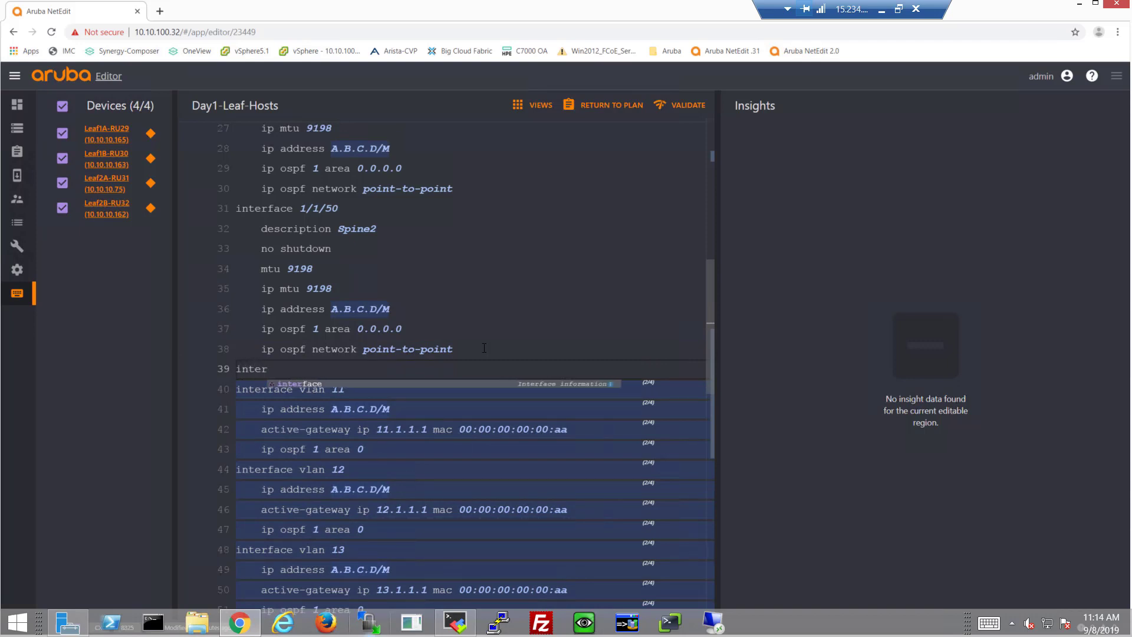
pyautogui.press('Tab')
pyautogui.write('lag 10 ')
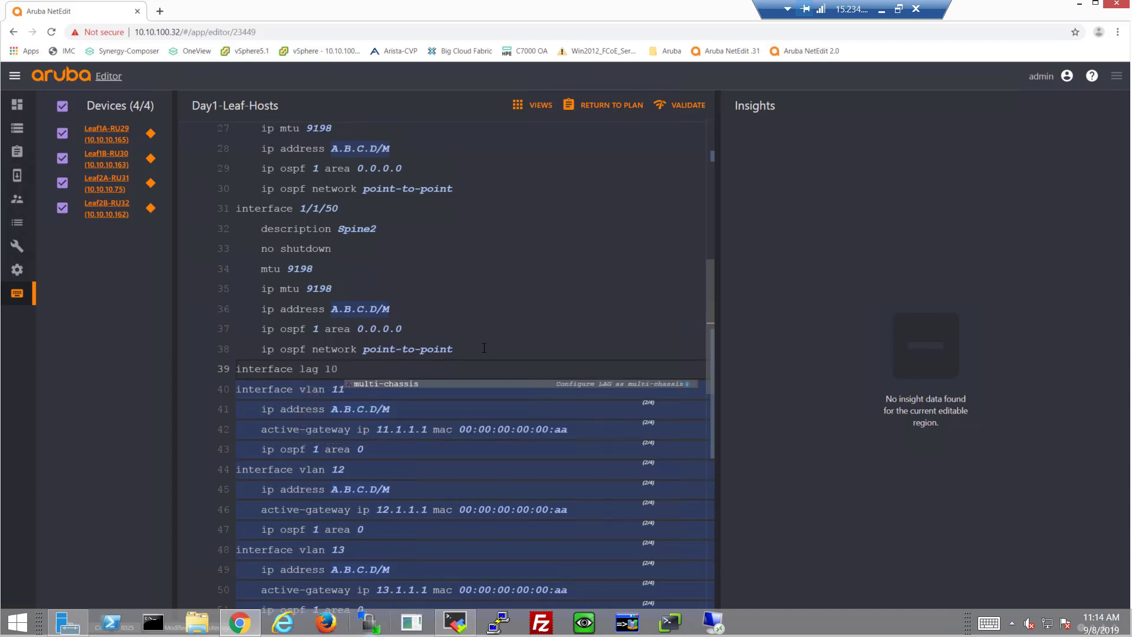
pyautogui.write('mu')
pyautogui.press('Tab')
pyautogui.press('Return')
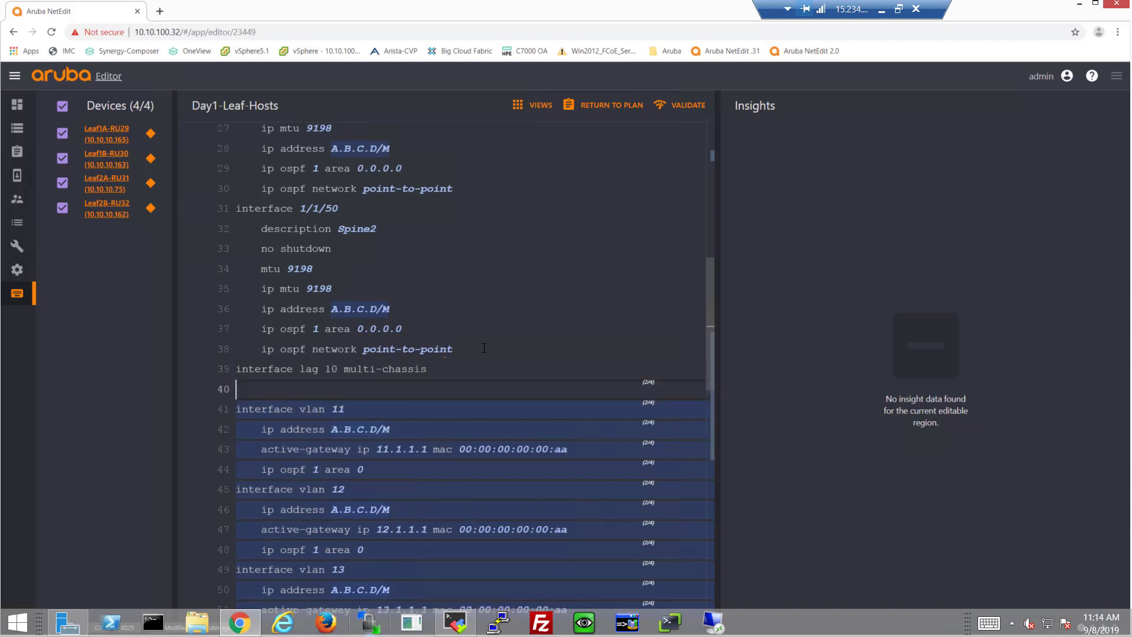
pyautogui.scroll(4, 484, 348)
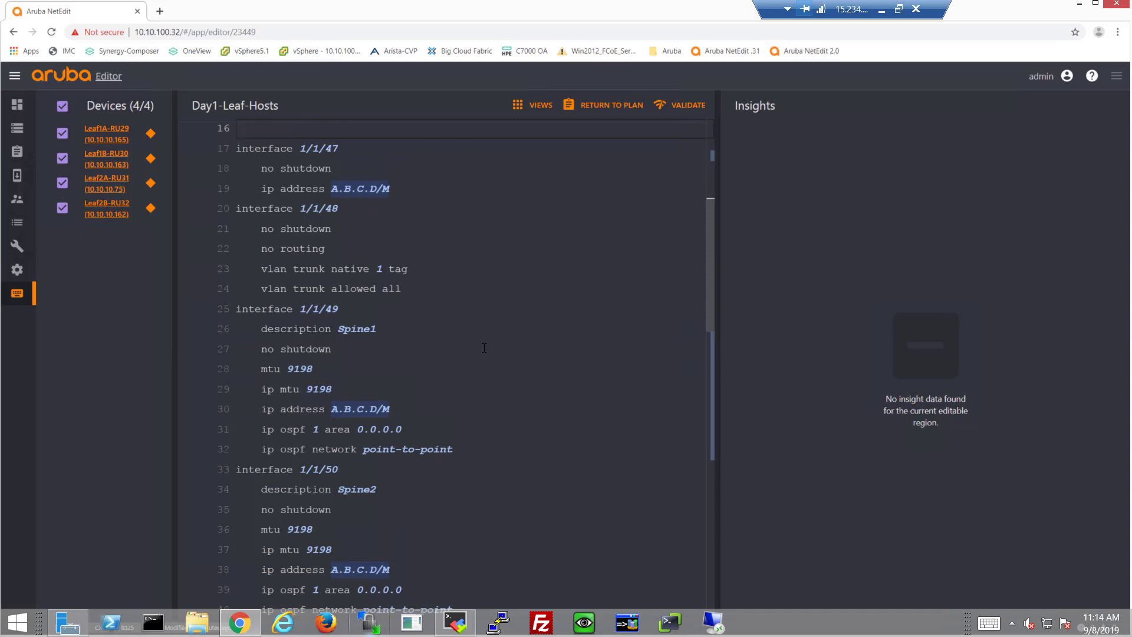
pyautogui.scroll(3, 484, 348)
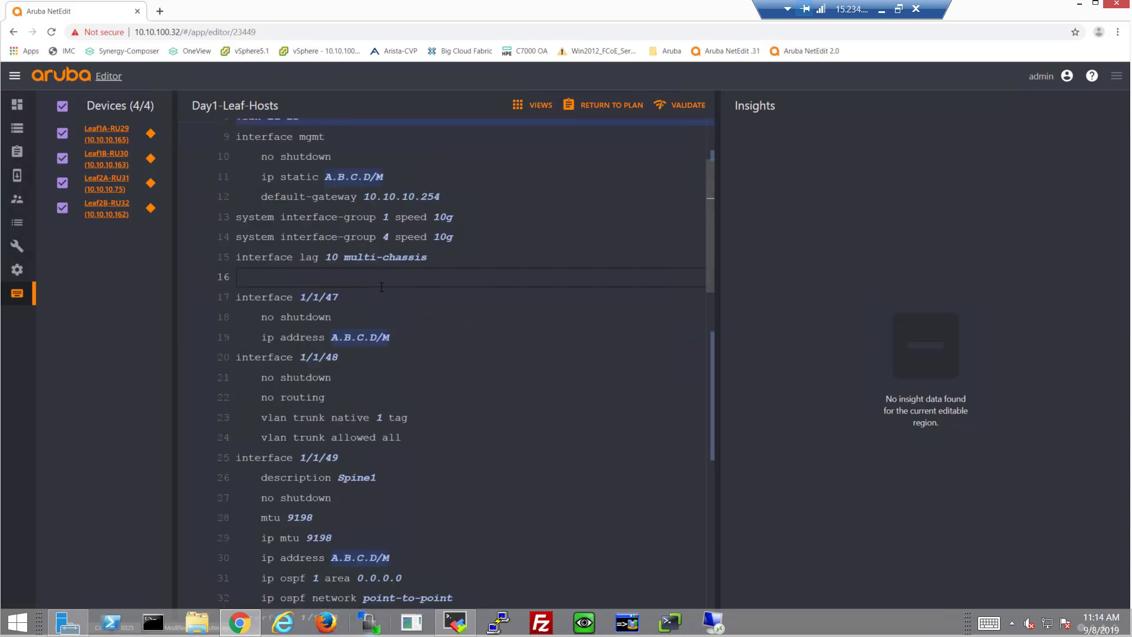
# - Give LAG 10 'no shutdown' and the description Hosts
pyautogui.press('Tab')
pyautogui.write('no shutdown')
pyautogui.press('Return')
pyautogui.write('desc')
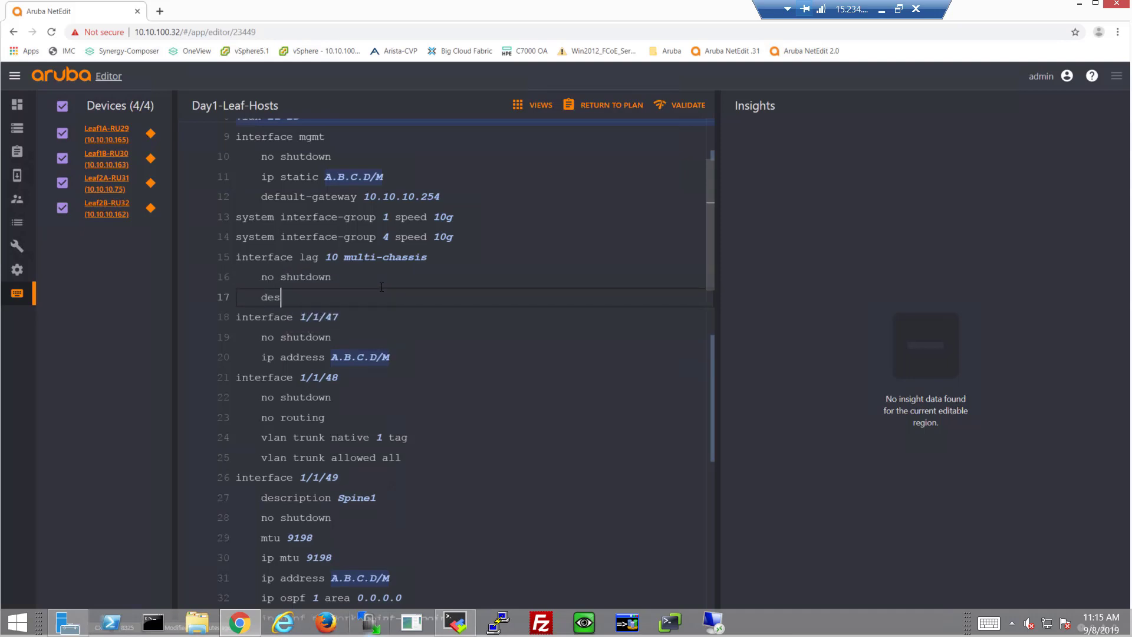
pyautogui.press('Tab')
pyautogui.press('BackSpace')
pyautogui.press('BackSpace')
pyautogui.press('BackSpace')
pyautogui.press('BackSpace')
pyautogui.write('r')
pyautogui.press('Return')
pyautogui.write('Hosts')
pyautogui.press('Return')
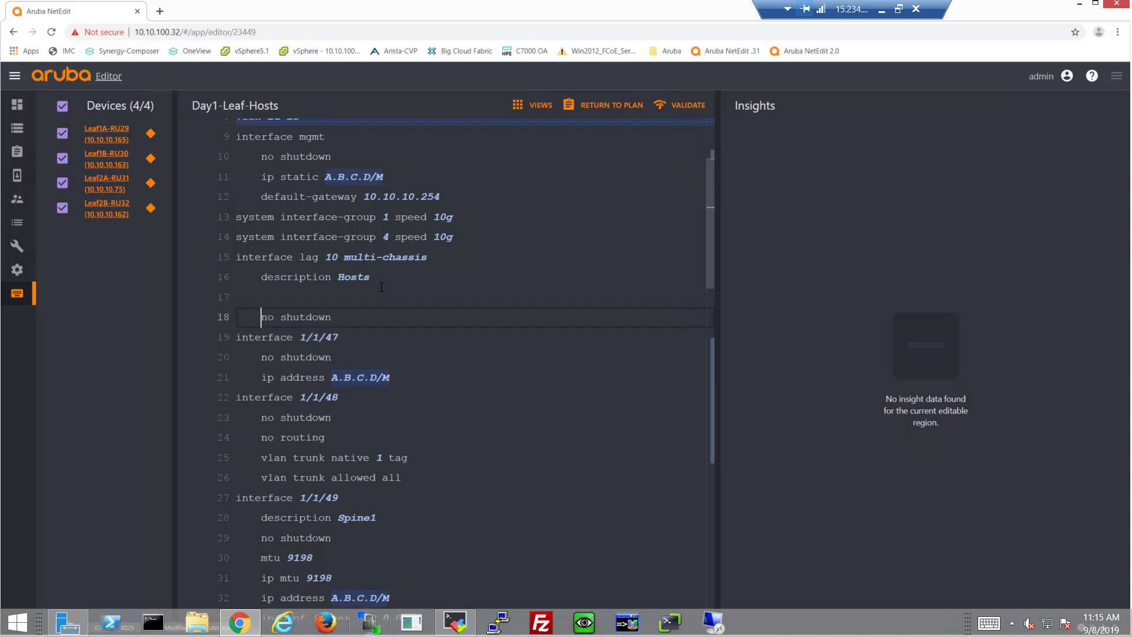
# - Add no routing, vlan trunk native 1 and lacp mode active to LAG 10
pyautogui.press('Up')
pyautogui.write('no routing')
pyautogui.press('Return')
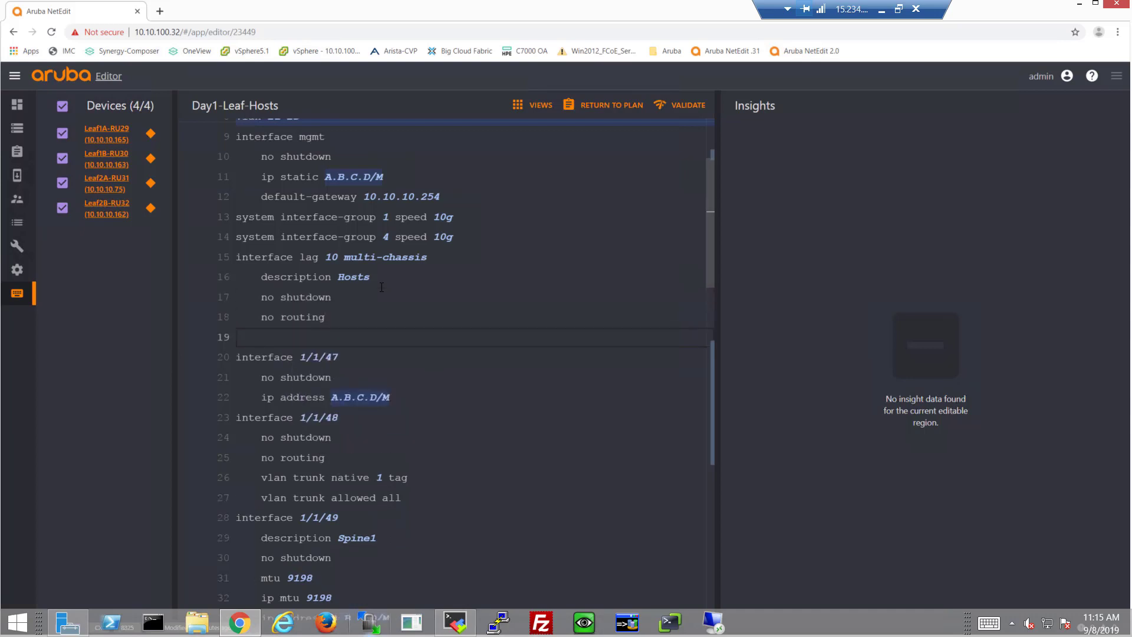
pyautogui.write('vlan tru')
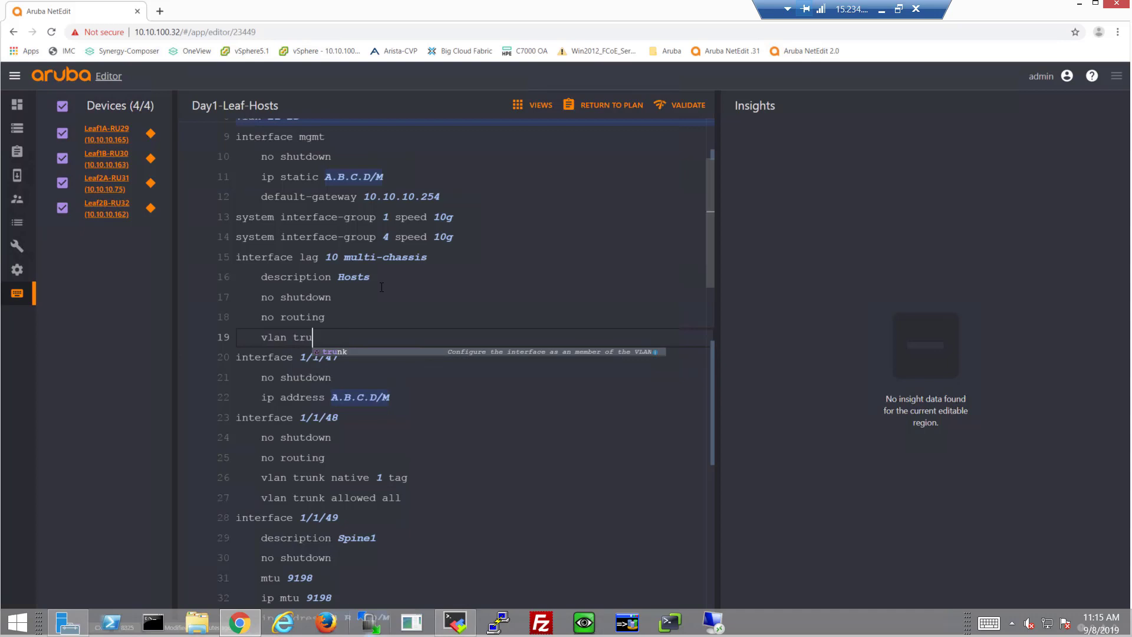
pyautogui.write('nk nat')
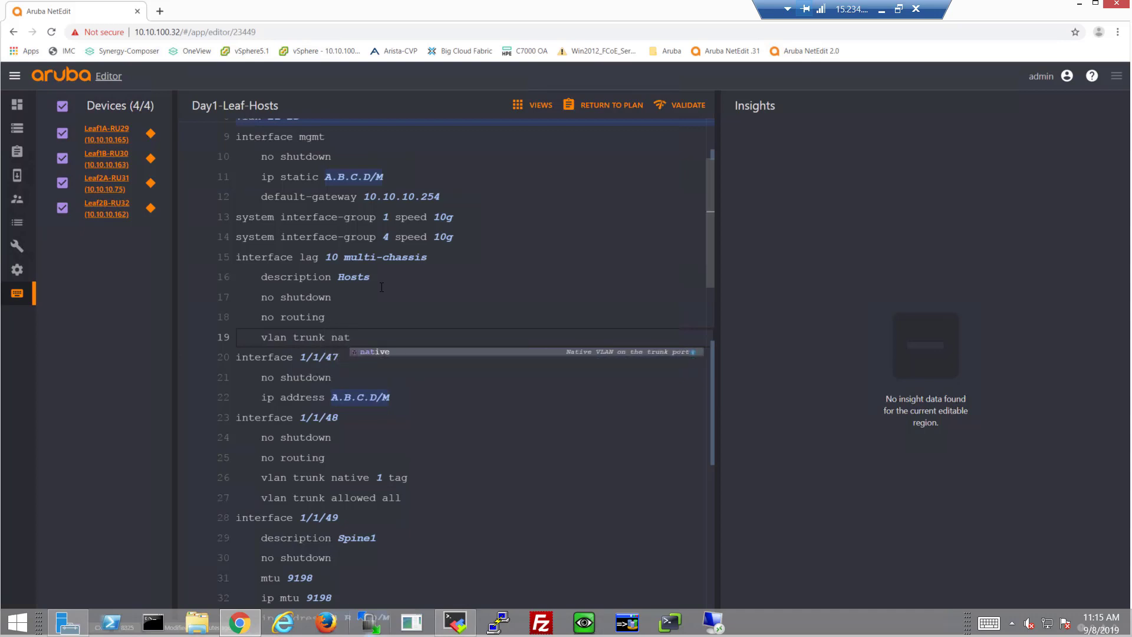
pyautogui.write('ive 1')
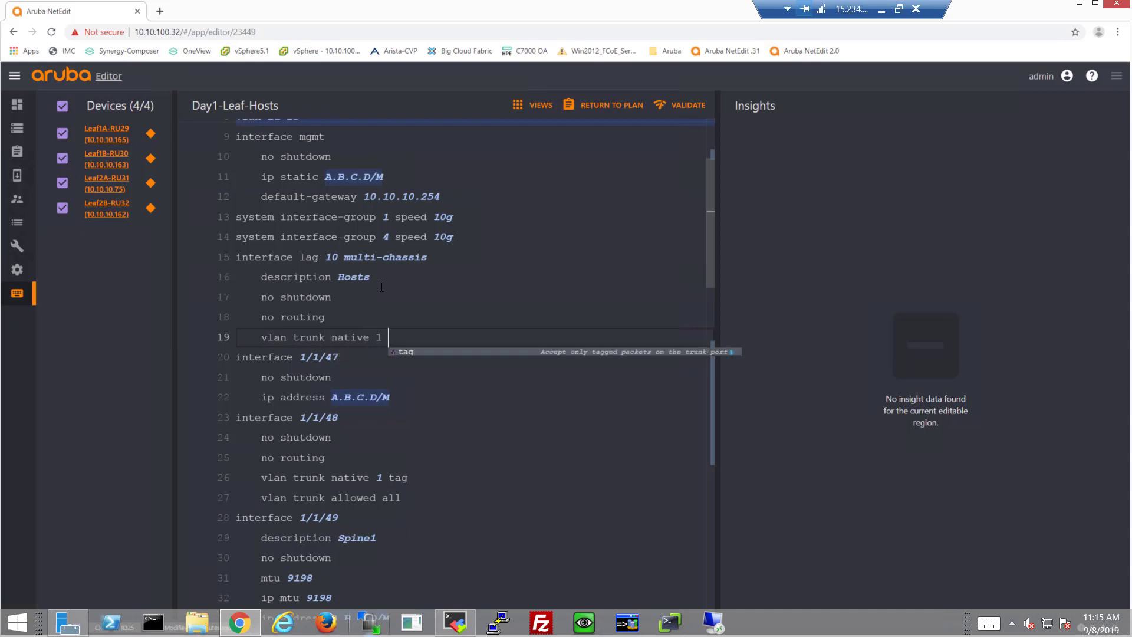
pyautogui.press('Return')
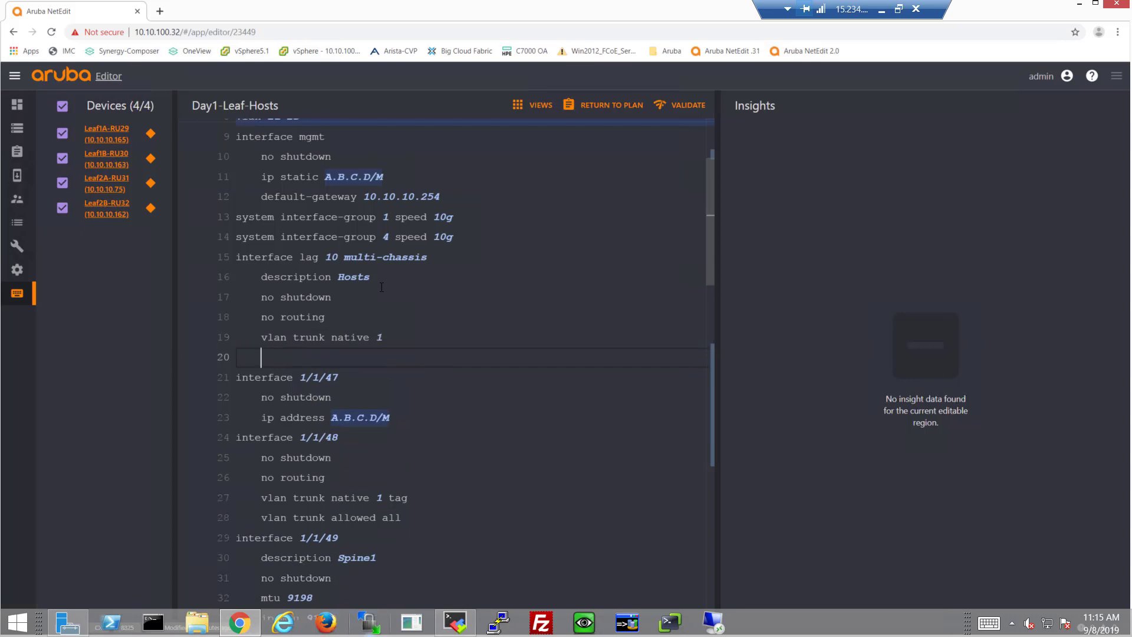
pyautogui.write('lacp mod')
pyautogui.press('BackSpace')
pyautogui.press('BackSpace')
pyautogui.write('e active')
pyautogui.press('Return')
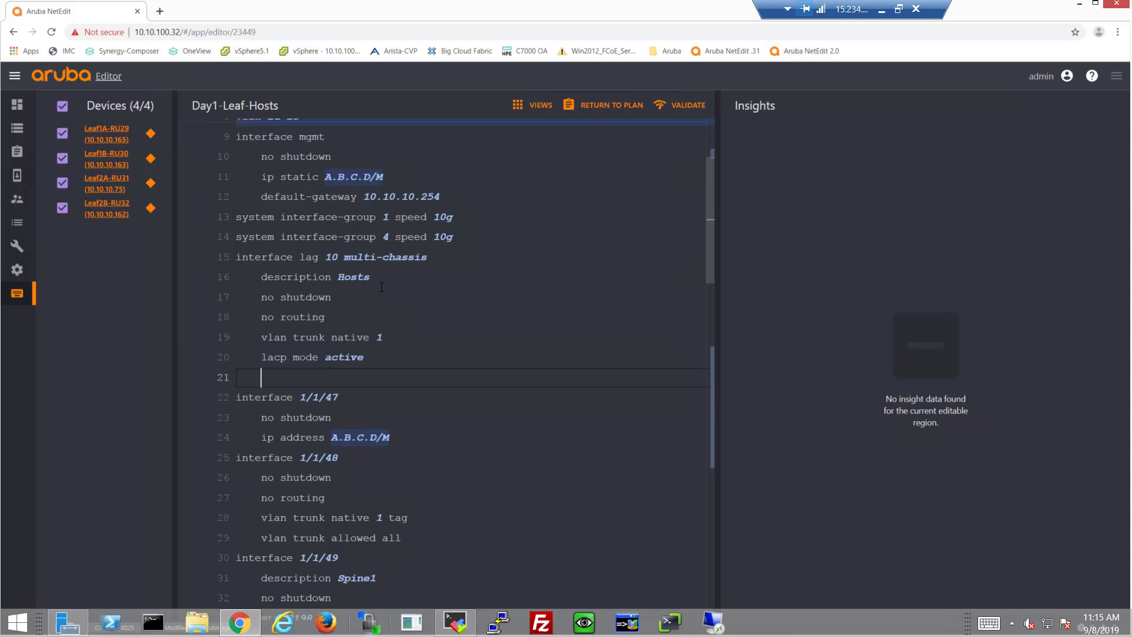
# - Add 'vlan trunk allowed 11-13' to LAG 10 on Leaf1A-RU29 and Leaf1B-RU30 only, then re-include the Leaf2 switches
pyautogui.click(61, 183)
pyautogui.click(62, 208)
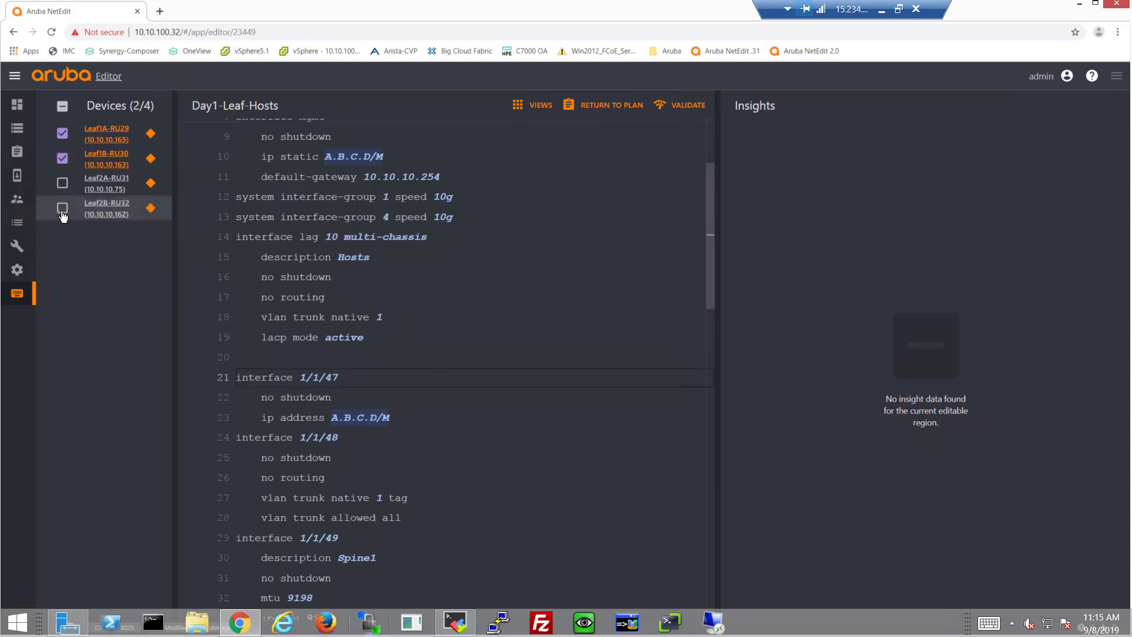
pyautogui.click(301, 358)
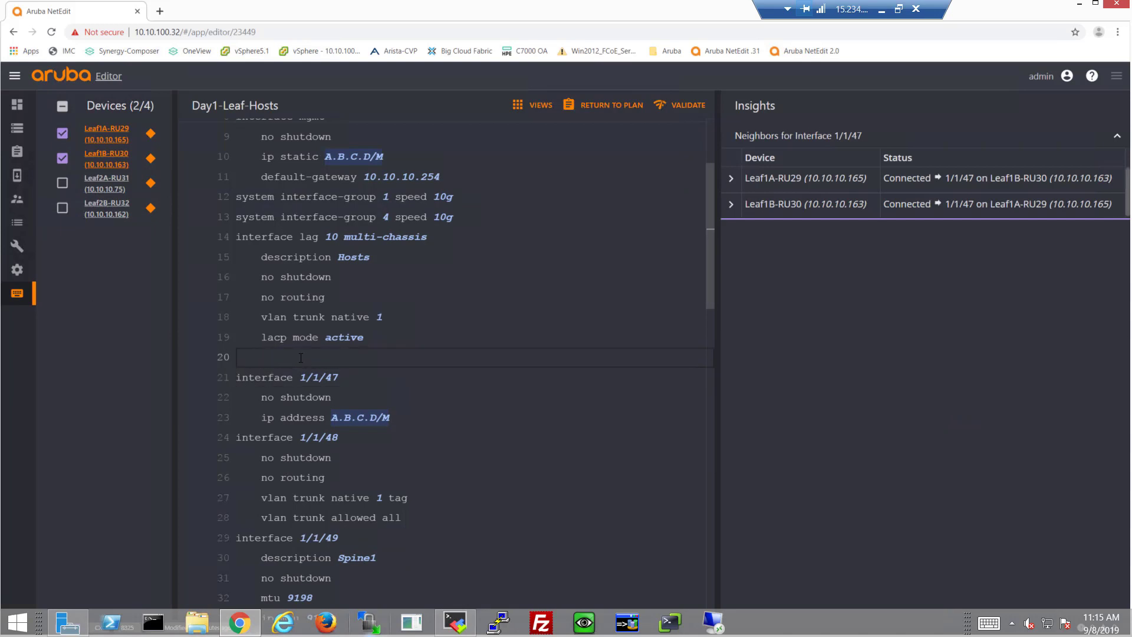
pyautogui.write('vlan tr')
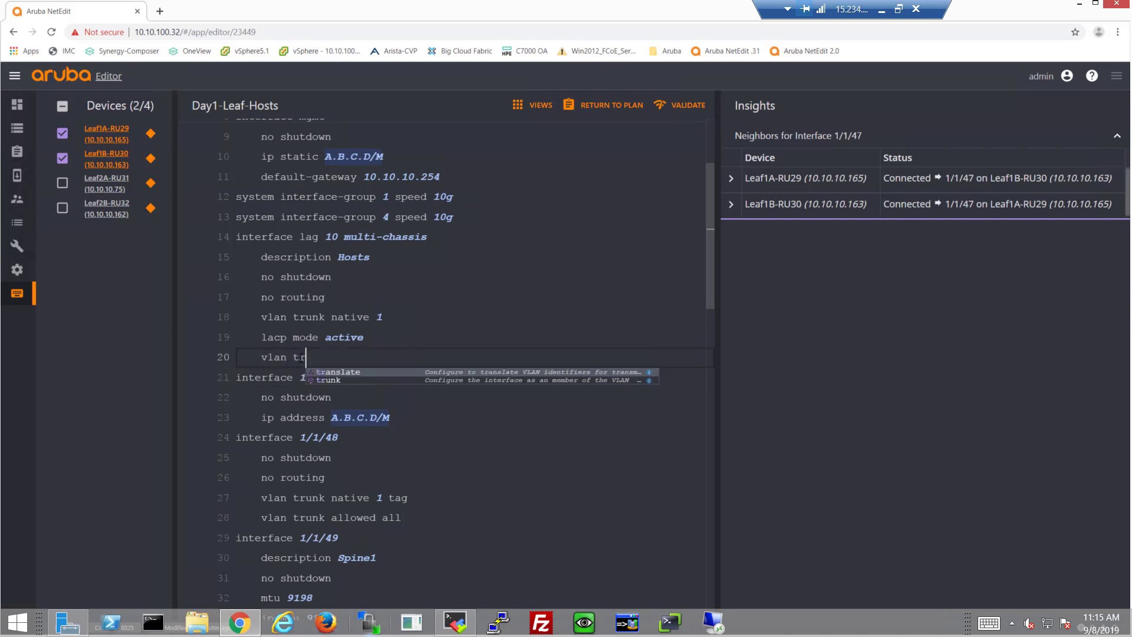
pyautogui.write('unk allowed')
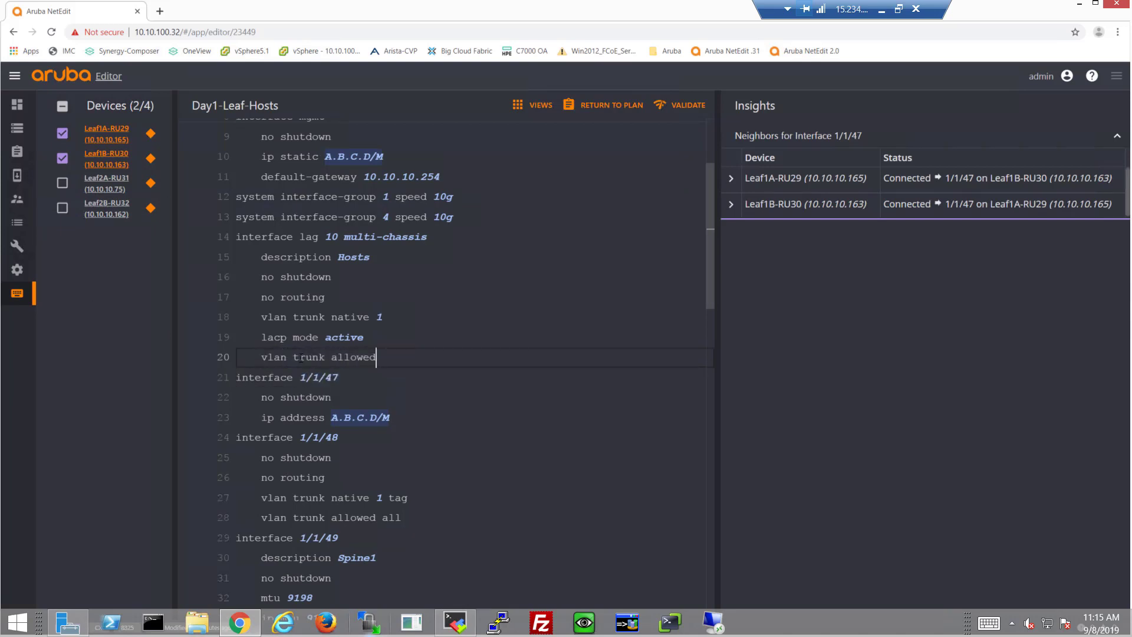
pyautogui.write(' 11-13')
pyautogui.press('Return')
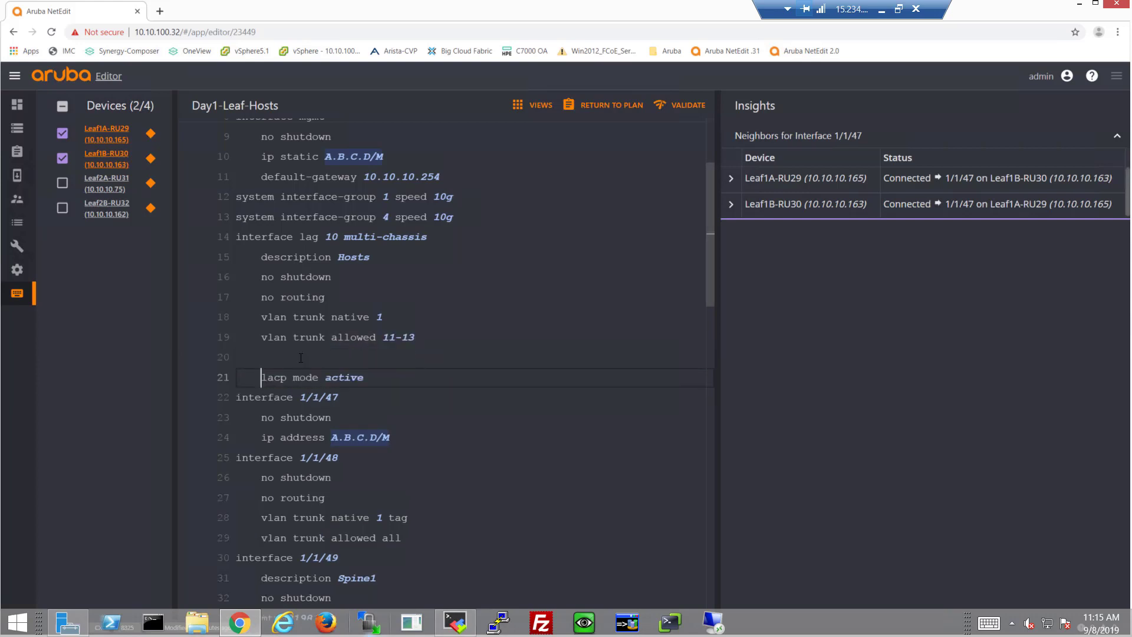
pyautogui.click(62, 183)
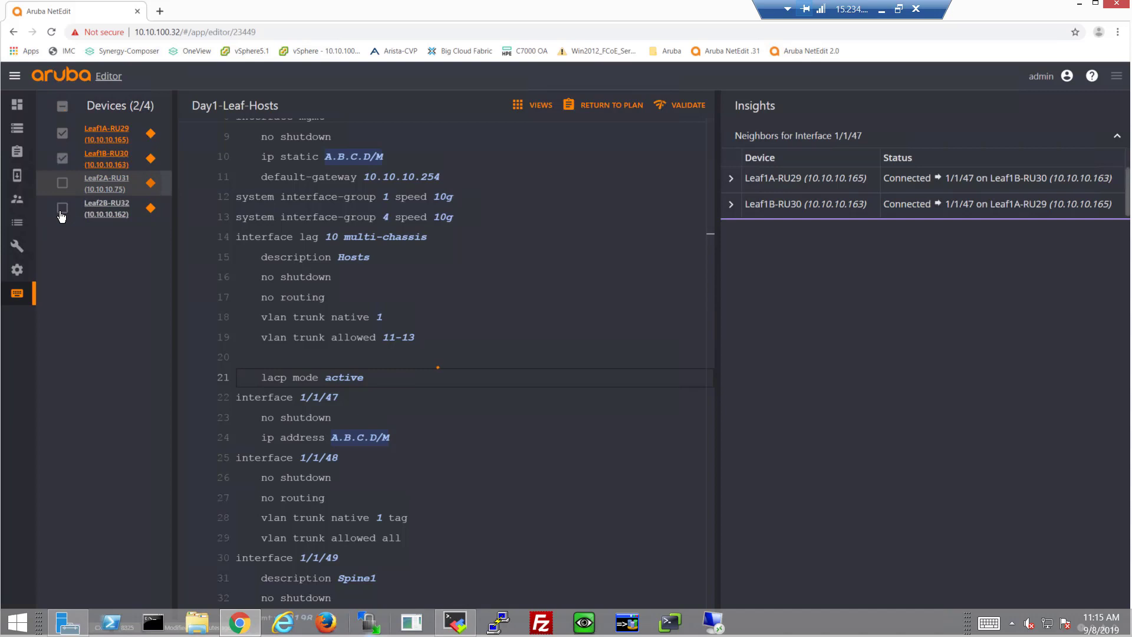
pyautogui.click(62, 209)
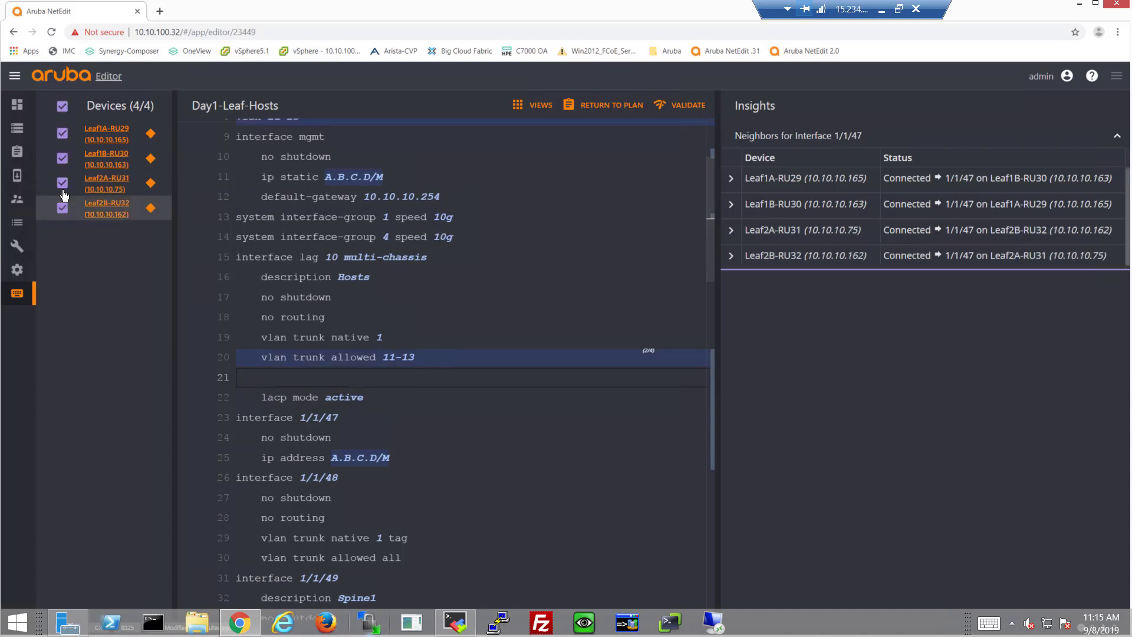
# - With only Leaf2A-RU31 and Leaf2B-RU32 selected, add 'vlan trunk allowed 21-23' to LAG 10 and delete the stray blank line
pyautogui.click(62, 158)
pyautogui.click(63, 135)
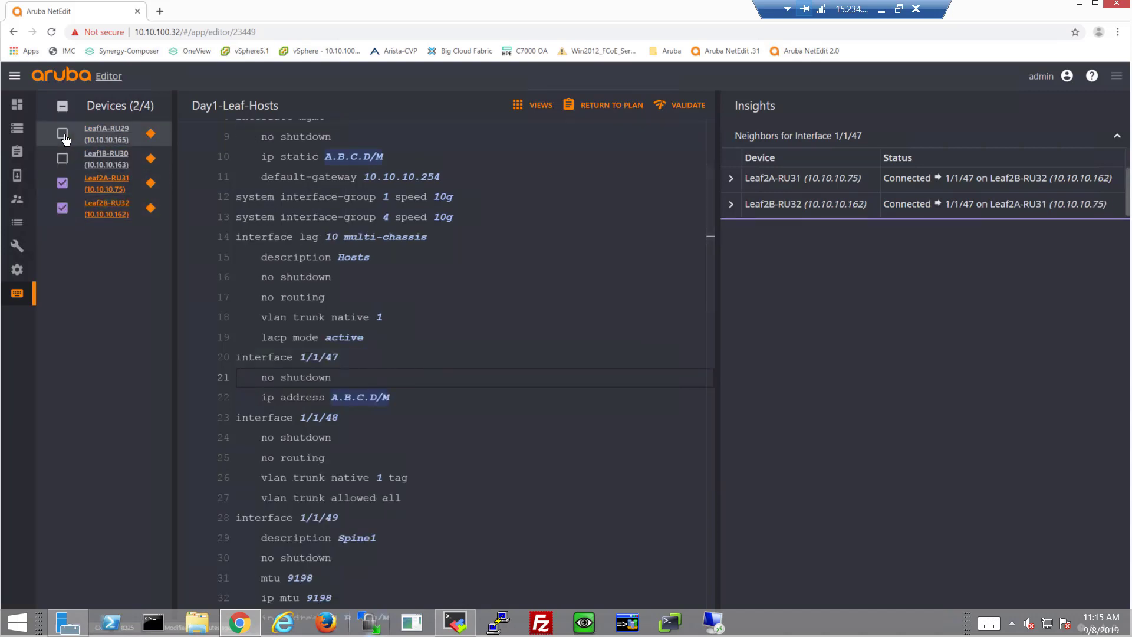
pyautogui.click(398, 339)
pyautogui.press('Return')
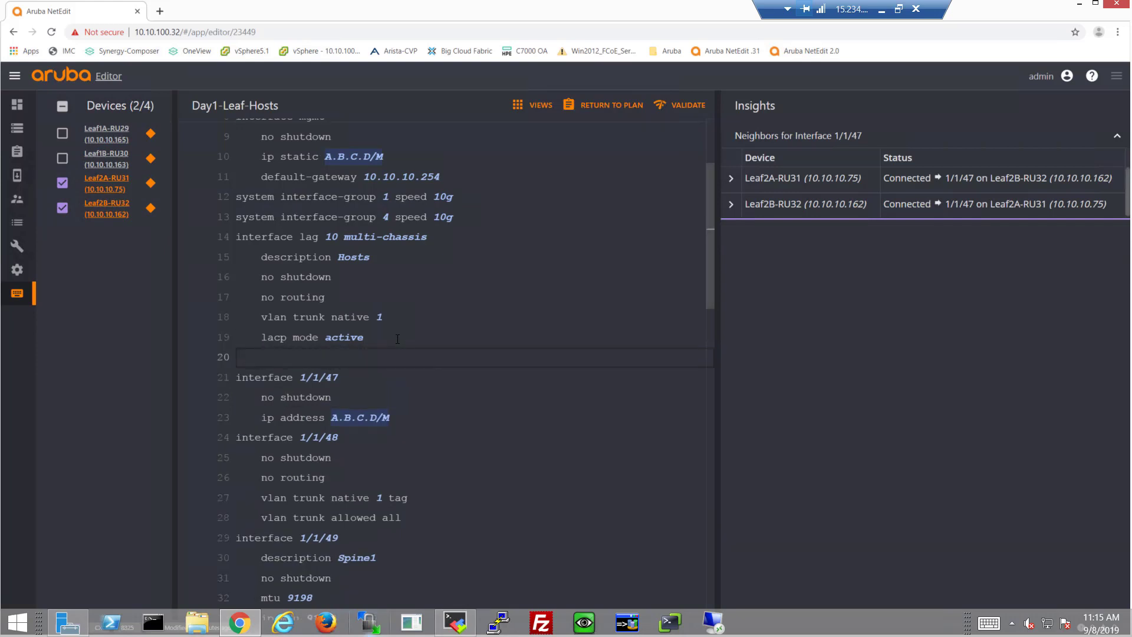
pyautogui.write('vlann t')
pyautogui.press('BackSpace')
pyautogui.press('BackSpace')
pyautogui.press('BackSpace')
pyautogui.write('trunk allowed 21-23')
pyautogui.hotkey('alt', 'Up')
pyautogui.press('Down')
pyautogui.press('Home')
pyautogui.press('Return')
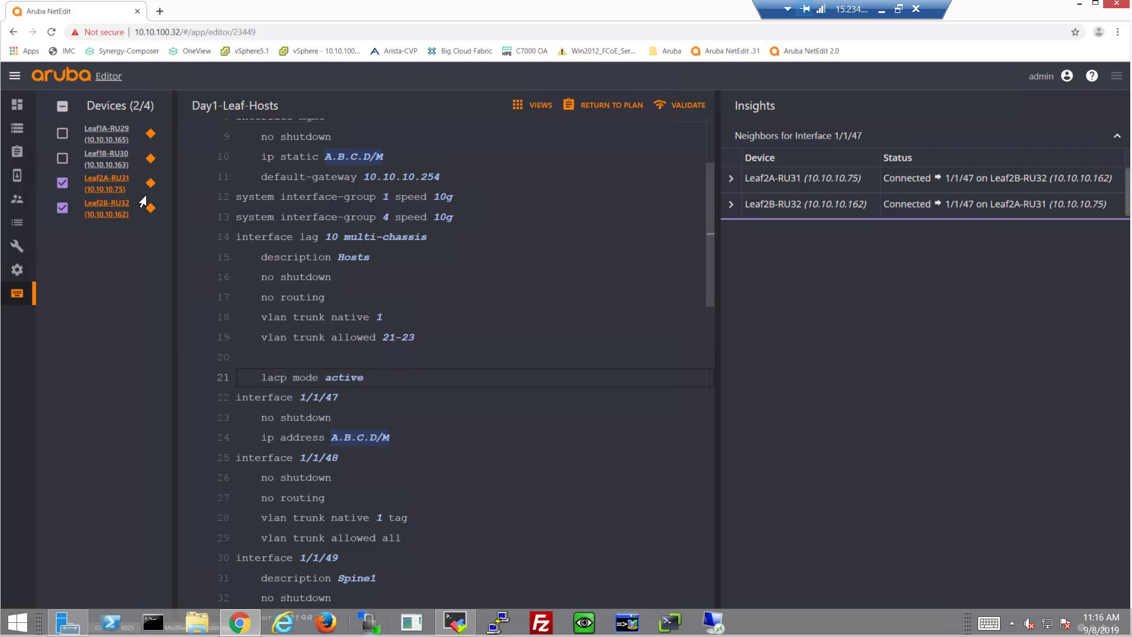
pyautogui.click(299, 357)
pyautogui.press('BackSpace')
pyautogui.press('BackSpace')
pyautogui.press('BackSpace')
pyautogui.press('BackSpace')
pyautogui.press('BackSpace')
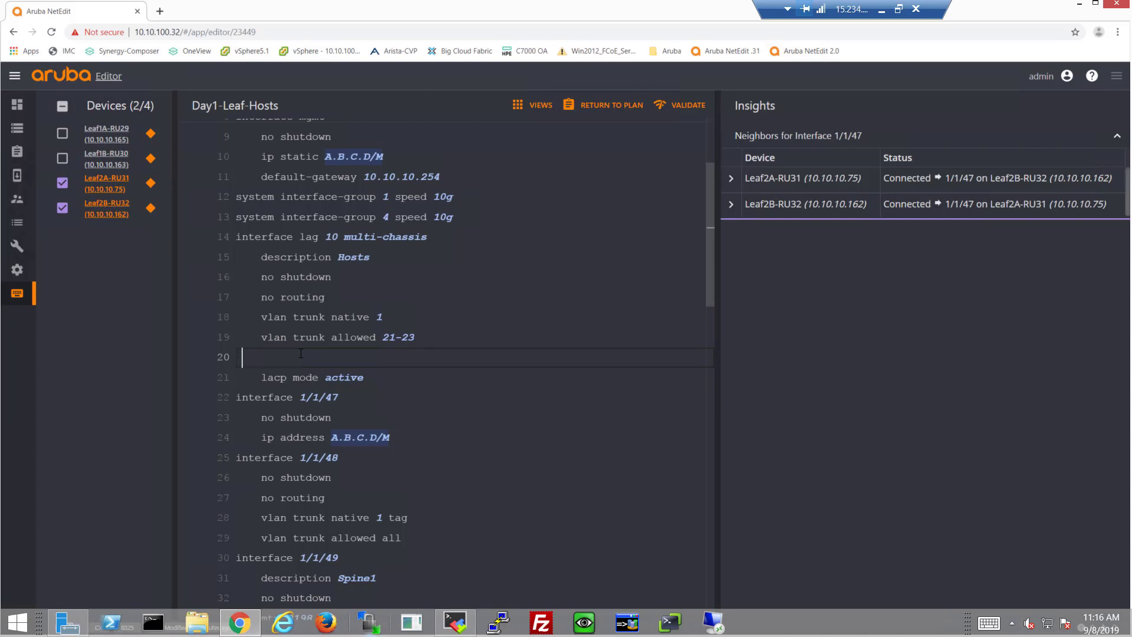
# - Re-include Leaf1A-RU29 and Leaf1B-RU30 and add an interface 1/1/51 line after interface 1/1/50
pyautogui.click(61, 158)
pyautogui.click(62, 134)
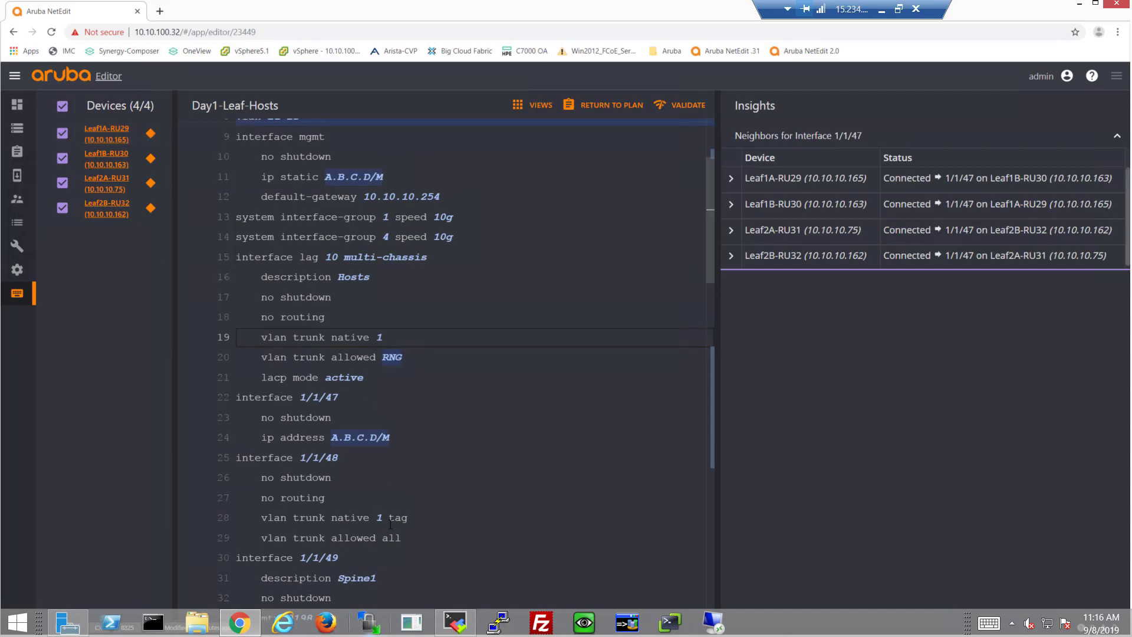
pyautogui.scroll(-3, 403, 536)
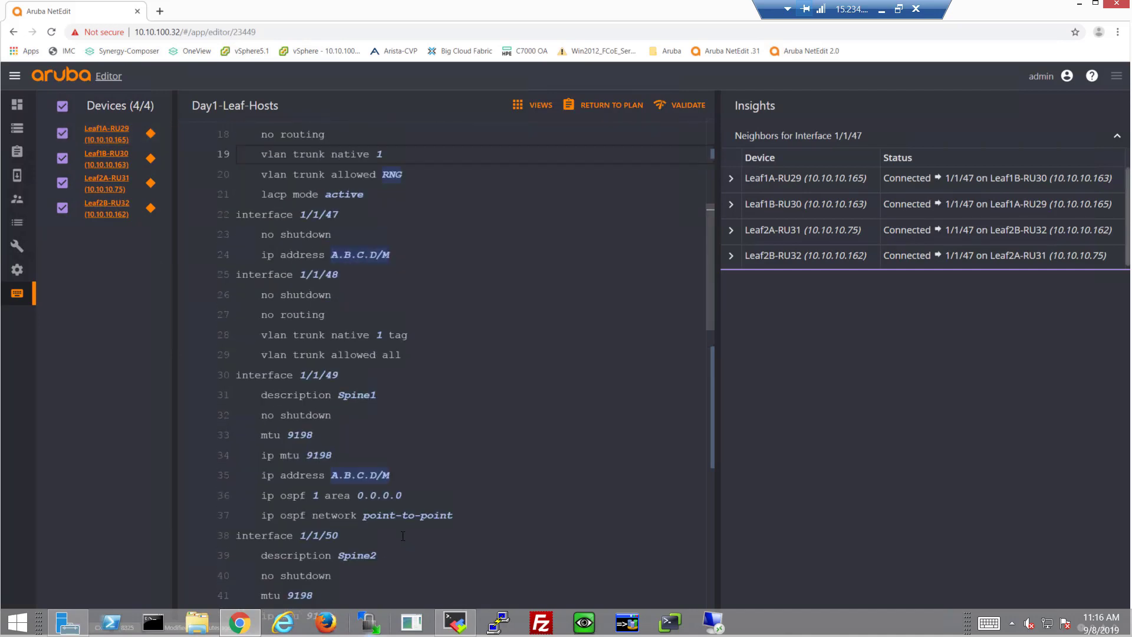
pyautogui.scroll(-1, 399, 527)
pyautogui.scroll(-2, 399, 526)
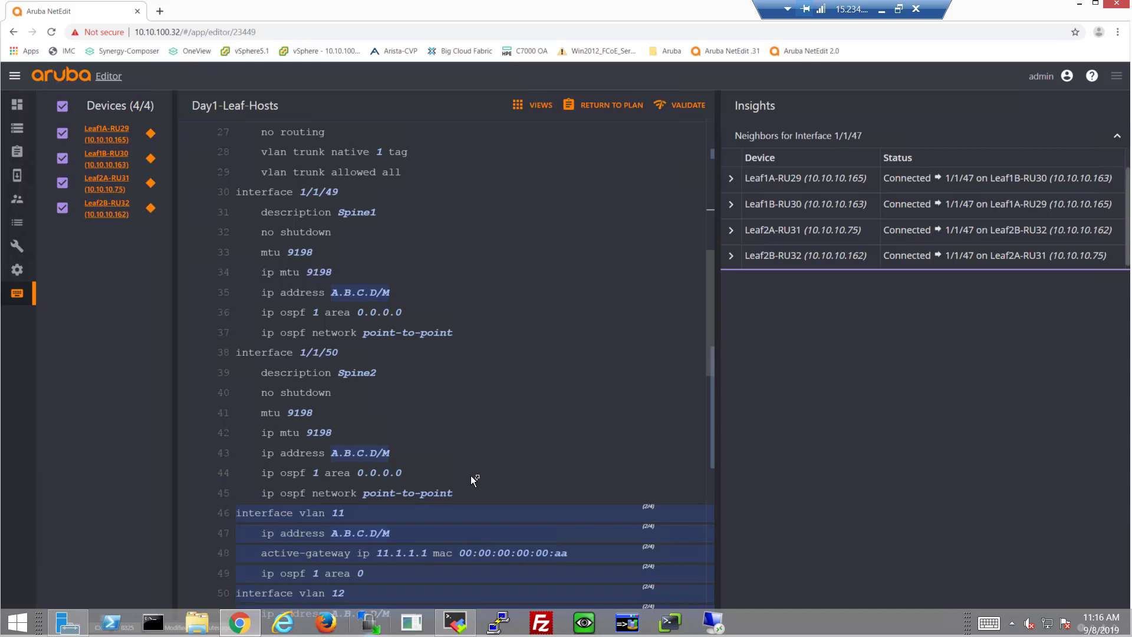
pyautogui.press('Return')
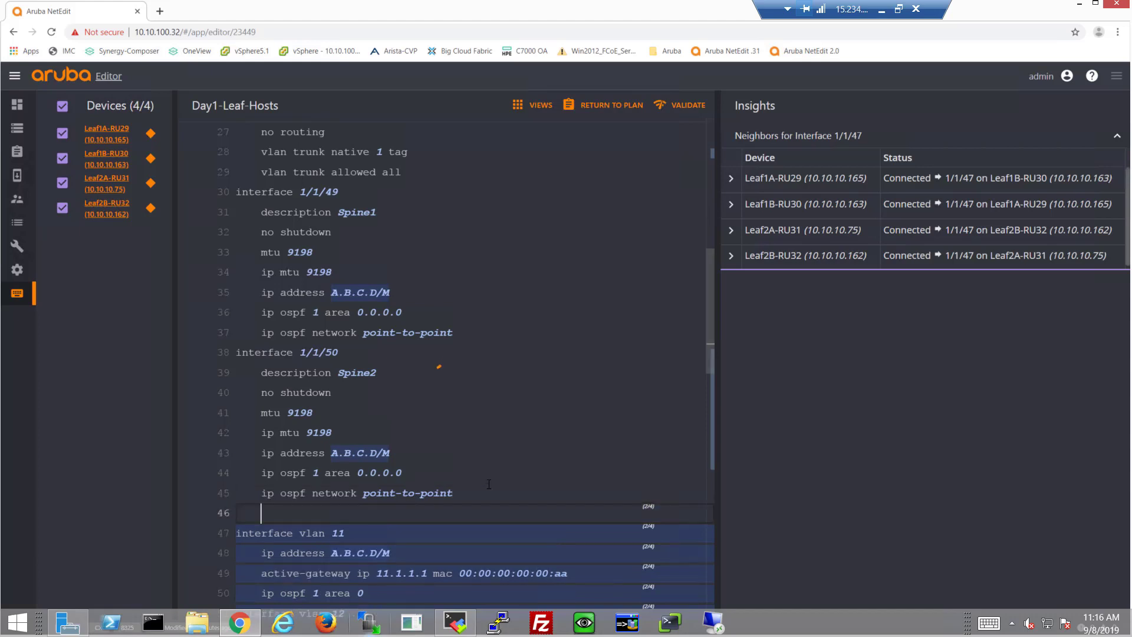
pyautogui.press('BackSpace')
pyautogui.press('BackSpace')
pyautogui.press('BackSpace')
pyautogui.press('BackSpace')
pyautogui.write('interface ')
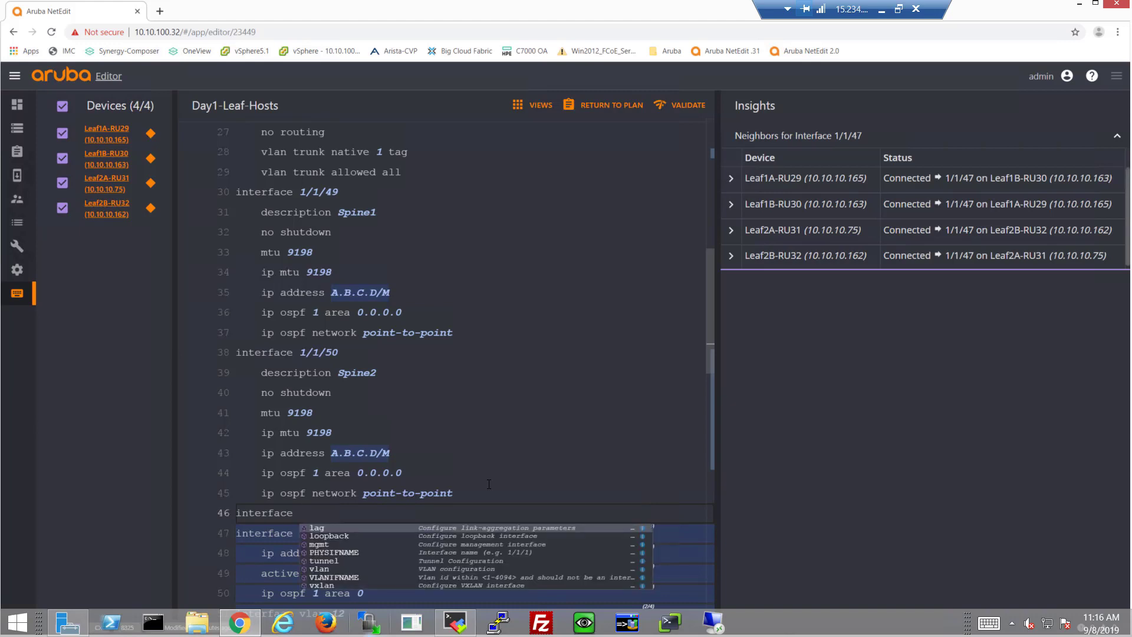
pyautogui.write('1/1/51')
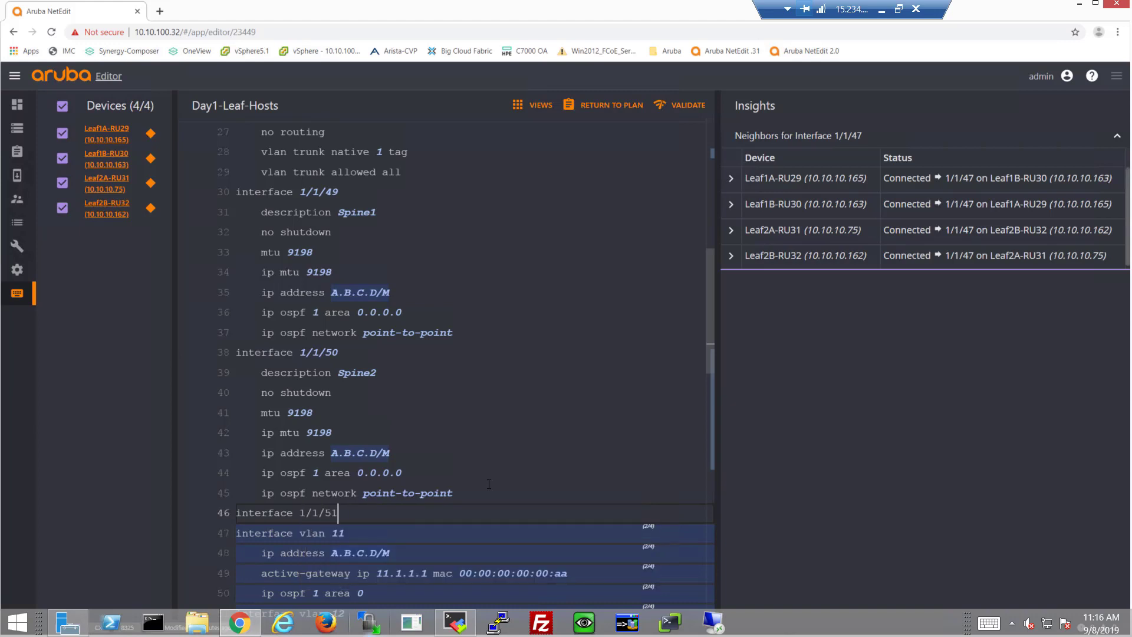
pyautogui.press('Return')
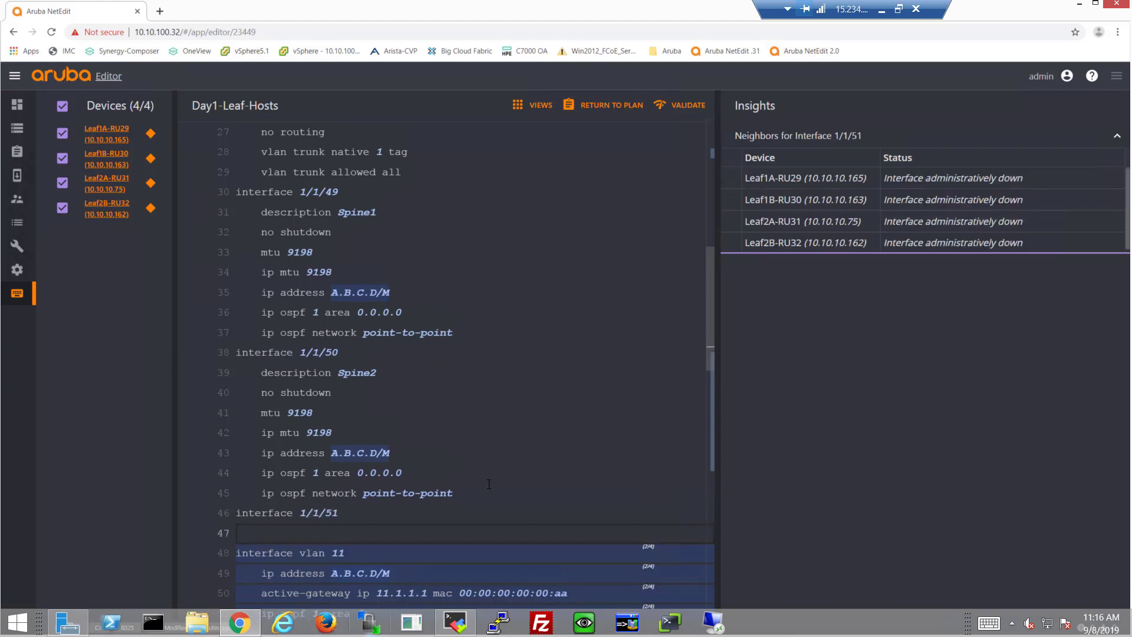
# - Give interface 1/1/51 'no shutdown' and 'lag 10'
pyautogui.write('no shutdown')
pyautogui.press('Return')
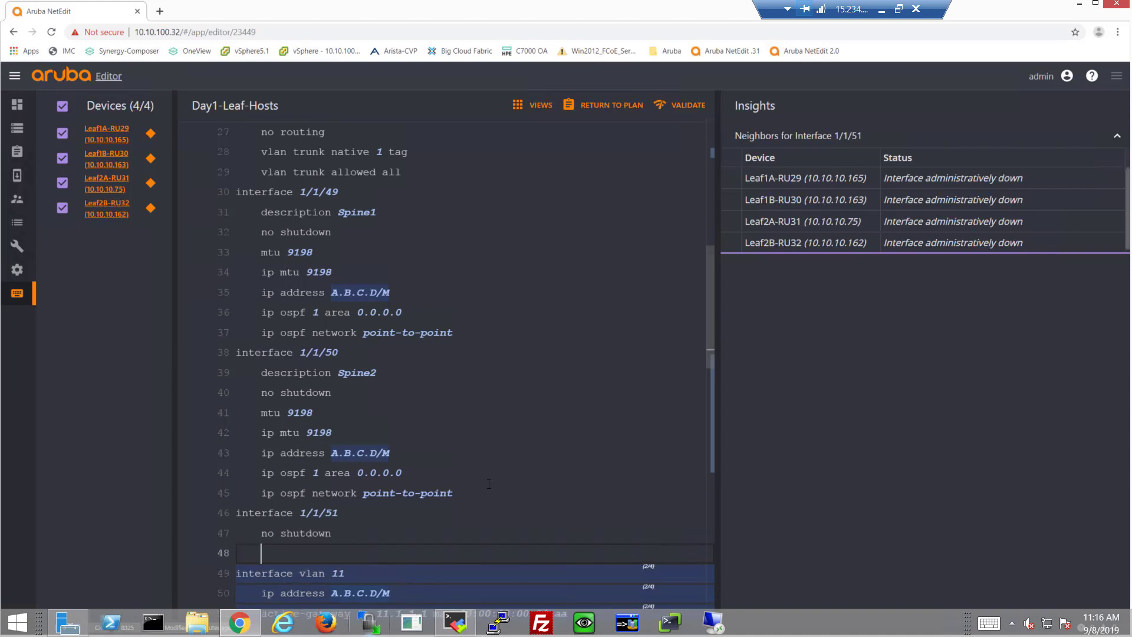
pyautogui.write('lag 10')
pyautogui.press('Return')
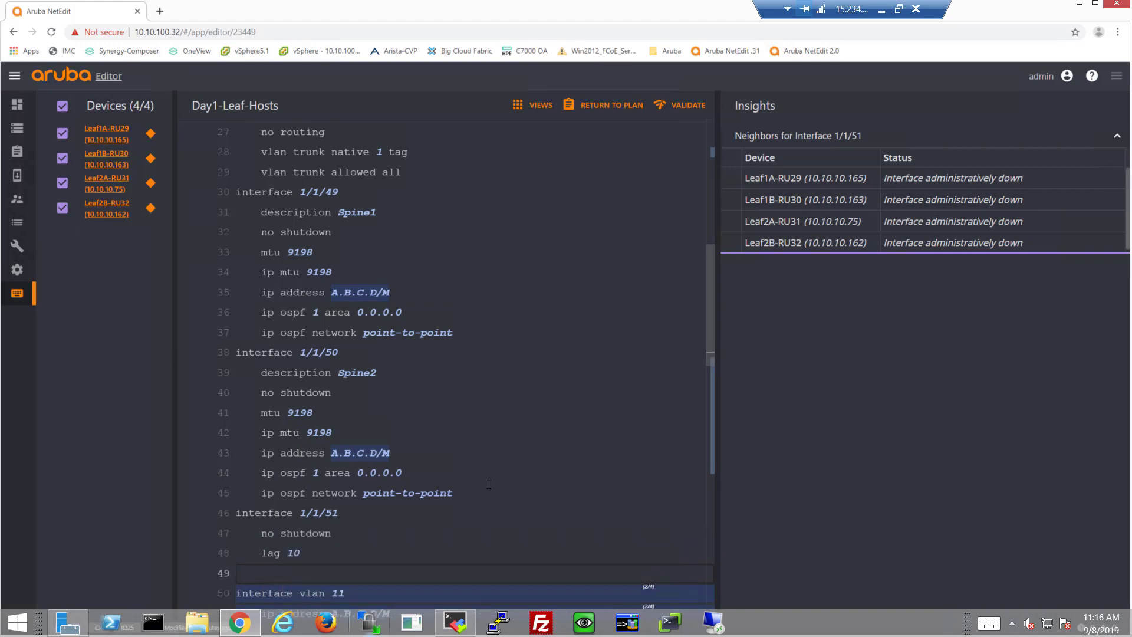
pyautogui.press('BackSpace')
pyautogui.press('BackSpace')
pyautogui.press('BackSpace')
pyautogui.press('BackSpace')
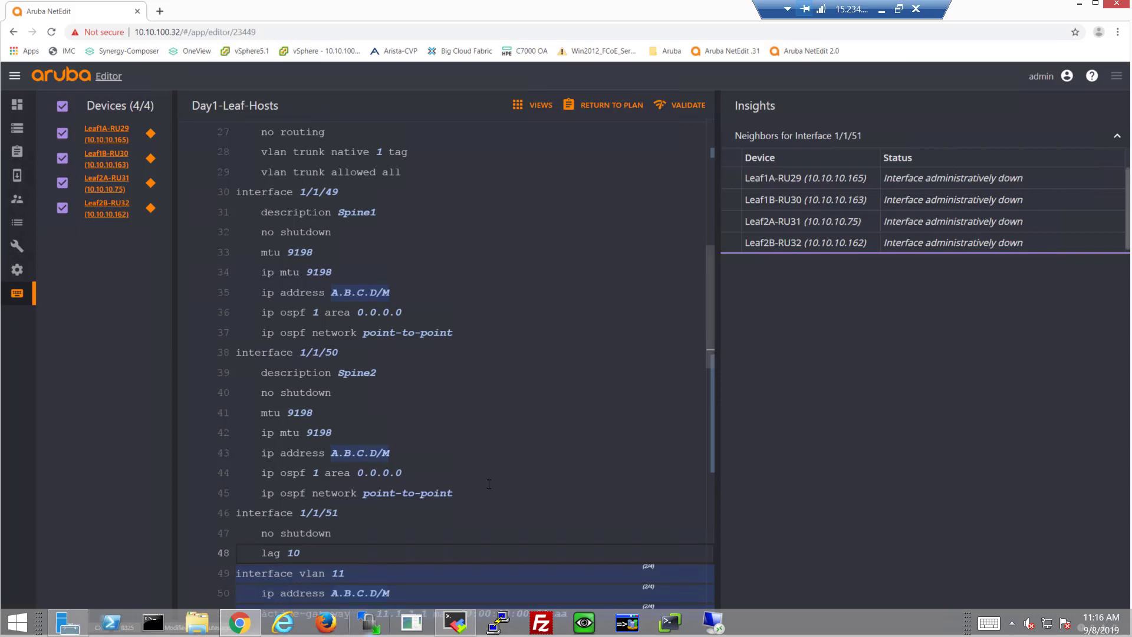
# - Validate the changes, then deploy the Day1-Leaf-Hosts plan to all four leaf switches
pyautogui.click(665, 107)
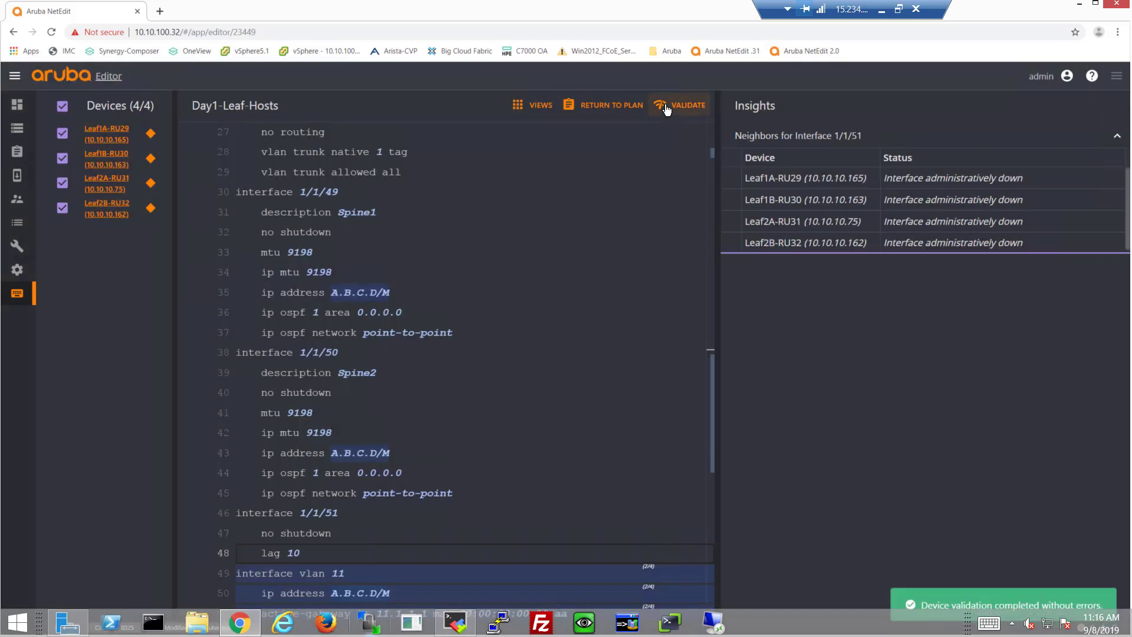
pyautogui.click(610, 107)
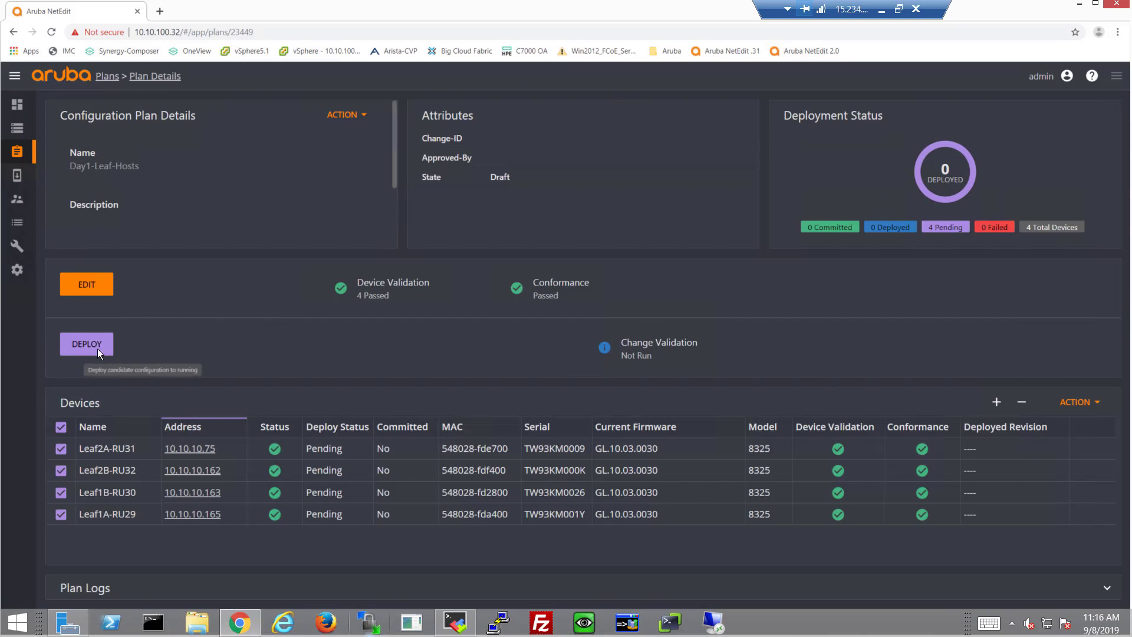
pyautogui.click(98, 350)
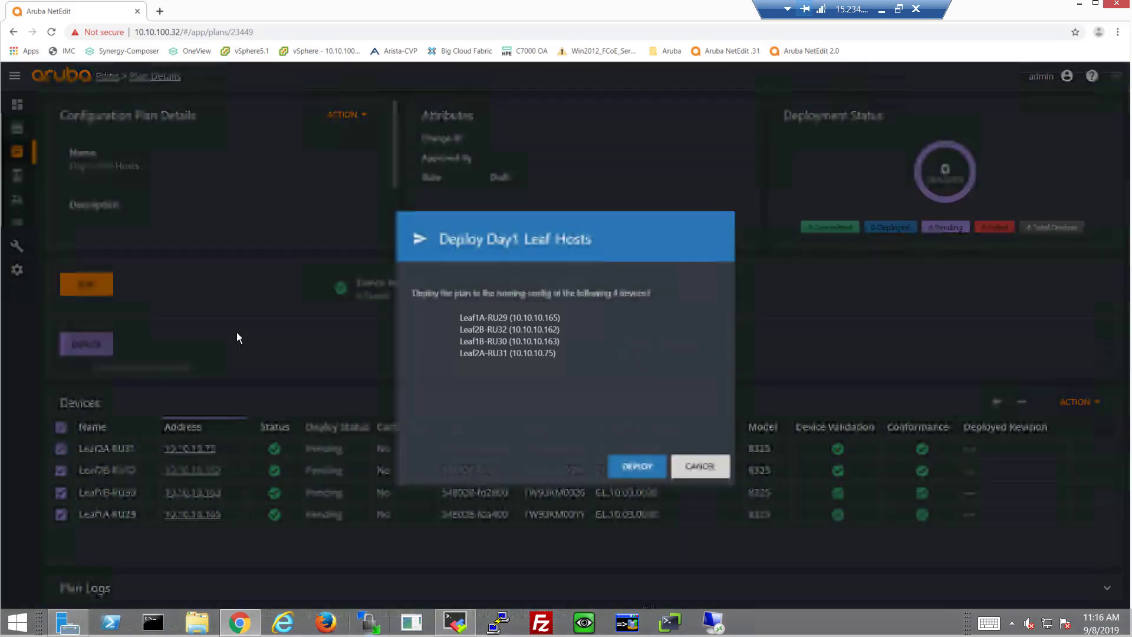
pyautogui.click(634, 467)
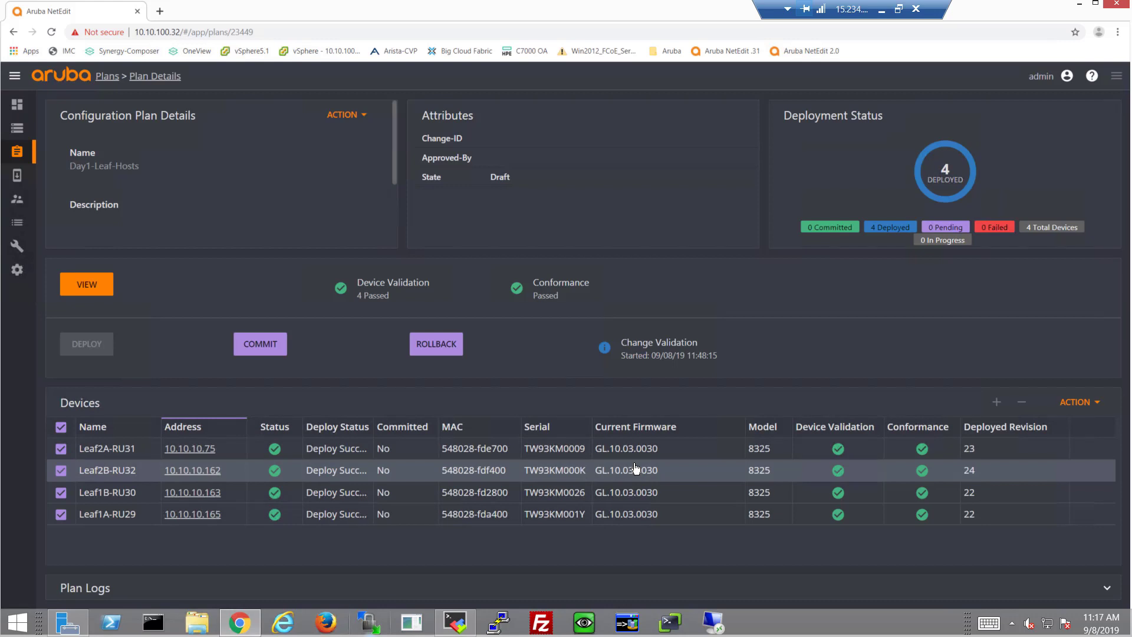
# - Refresh the change validation results and check Leaf2B-RU32's pings to 11.1.1.10 through 23.1.1.10
pyautogui.click(693, 348)
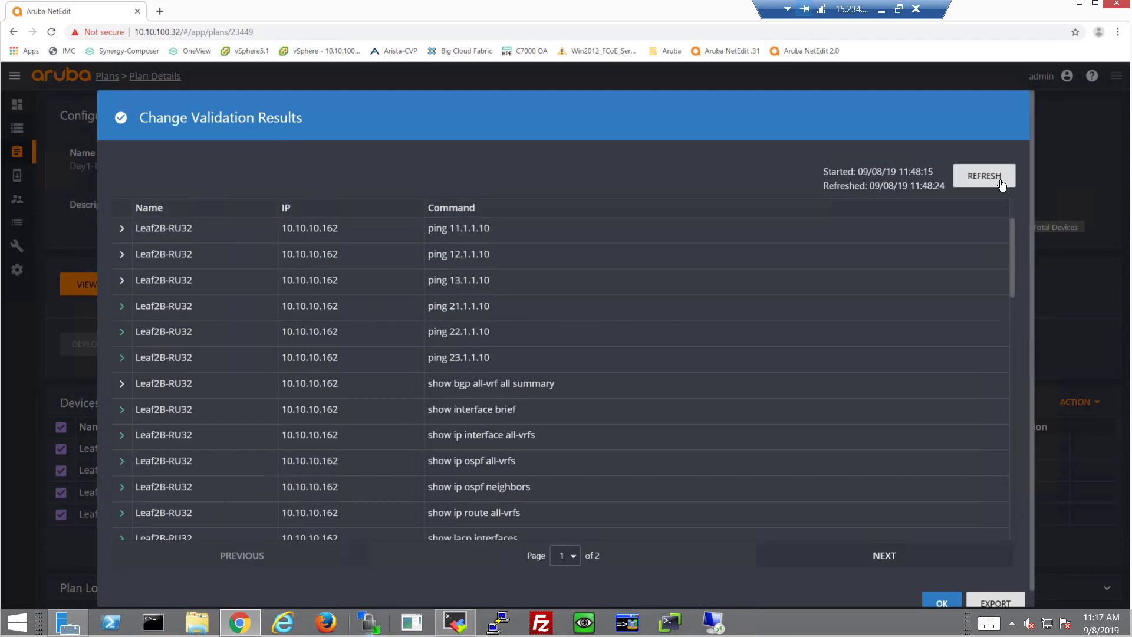
pyautogui.click(1000, 182)
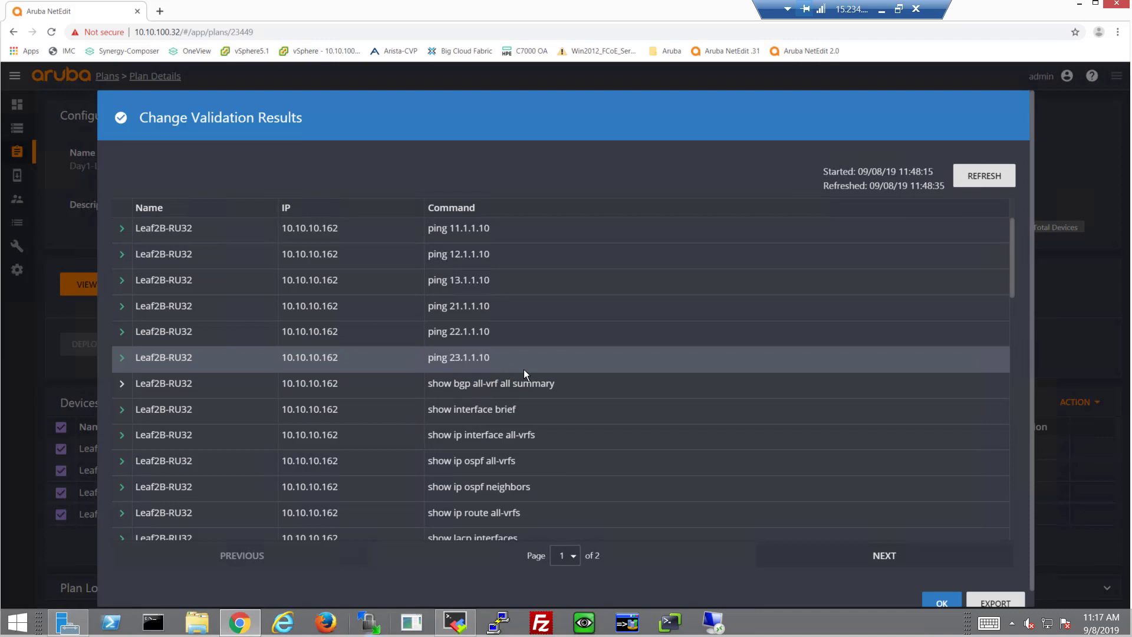
pyautogui.click(122, 231)
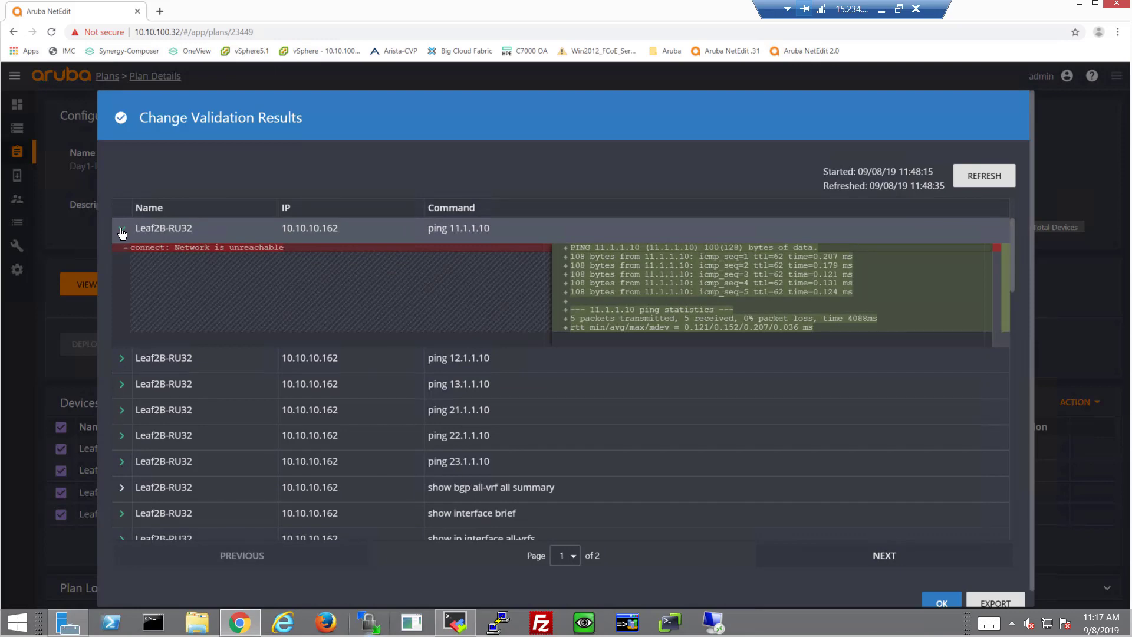
pyautogui.click(122, 232)
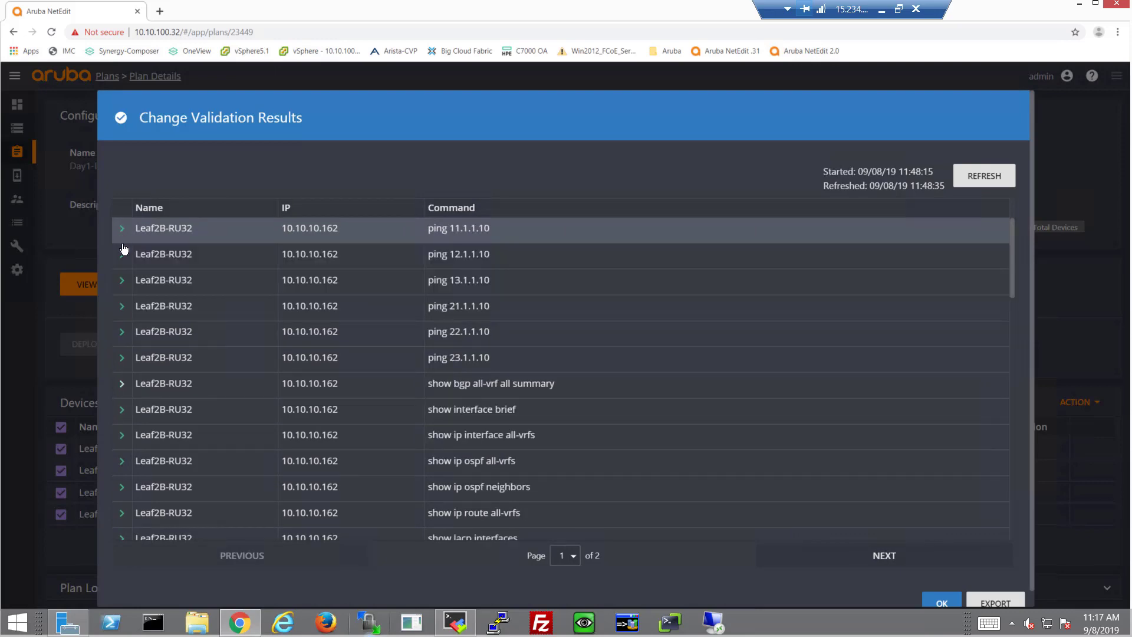
pyautogui.click(124, 258)
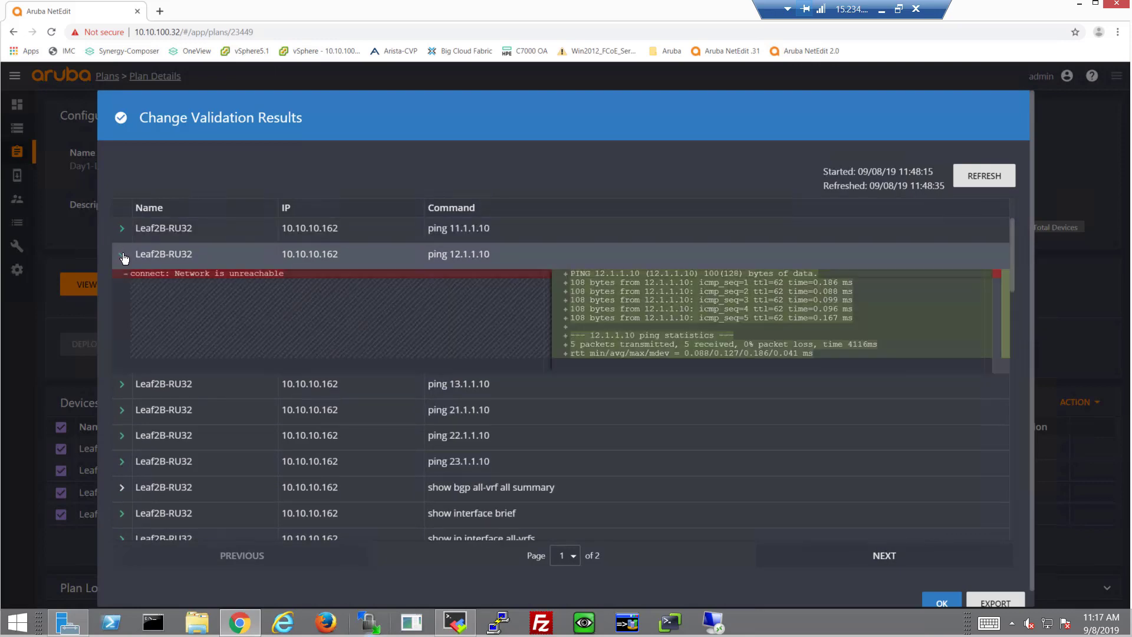
pyautogui.click(124, 256)
pyautogui.click(122, 283)
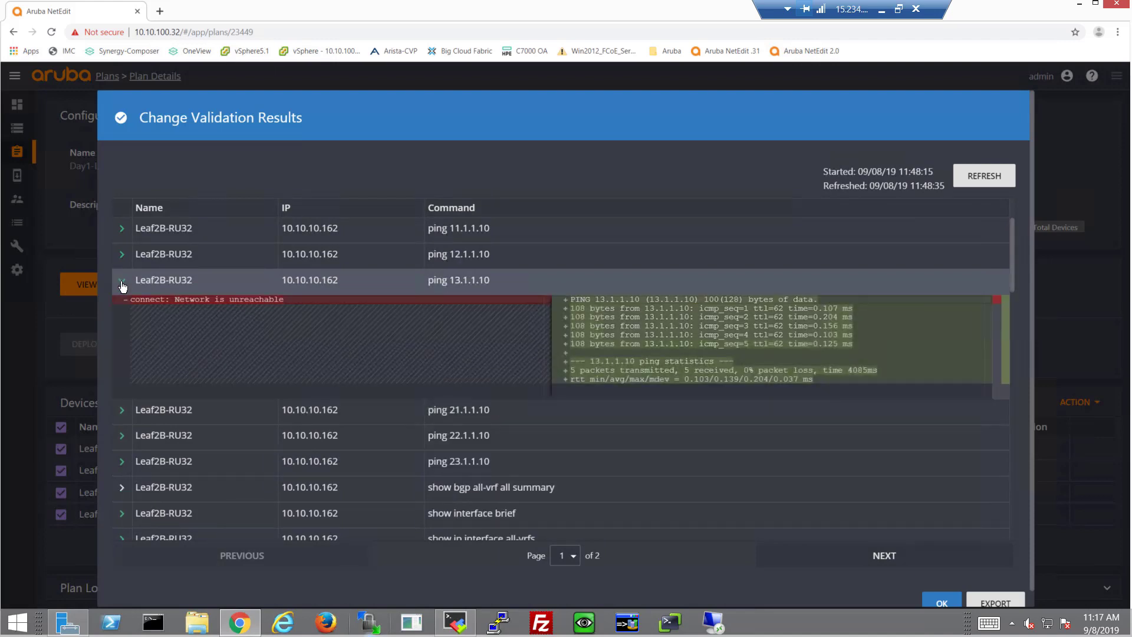
pyautogui.click(122, 286)
pyautogui.click(122, 306)
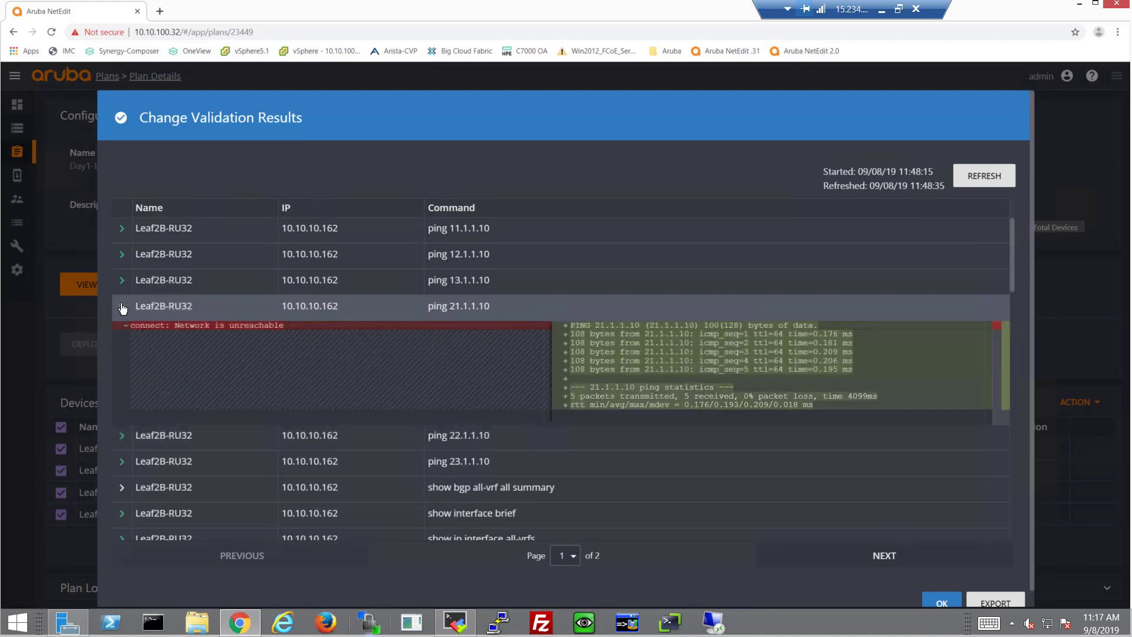
pyautogui.click(123, 308)
pyautogui.click(122, 338)
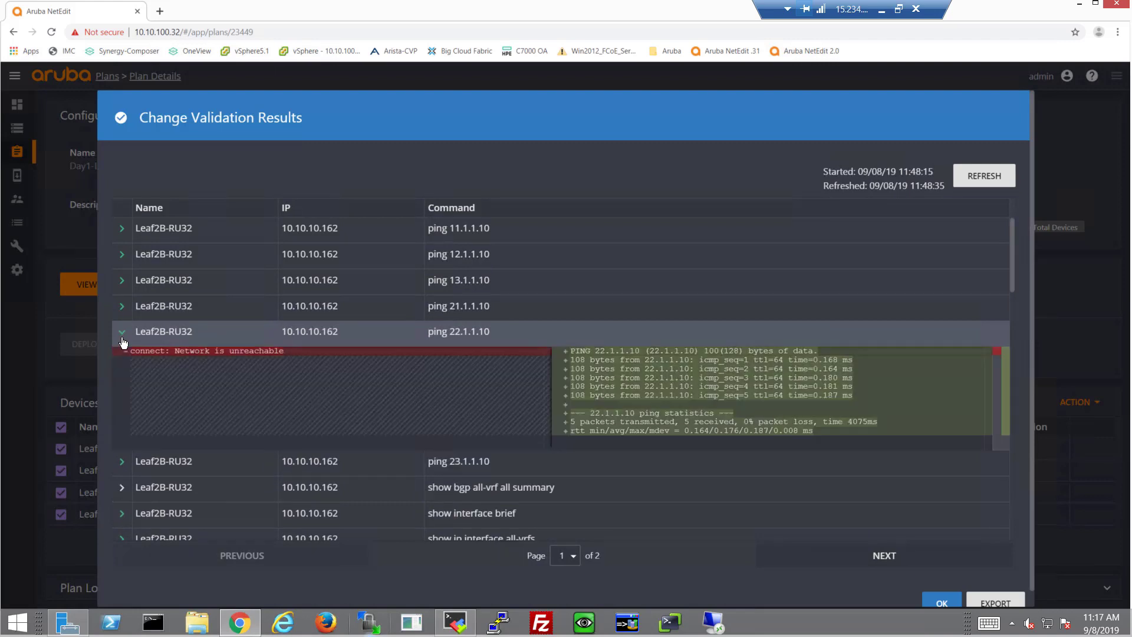
pyautogui.click(123, 341)
pyautogui.click(122, 358)
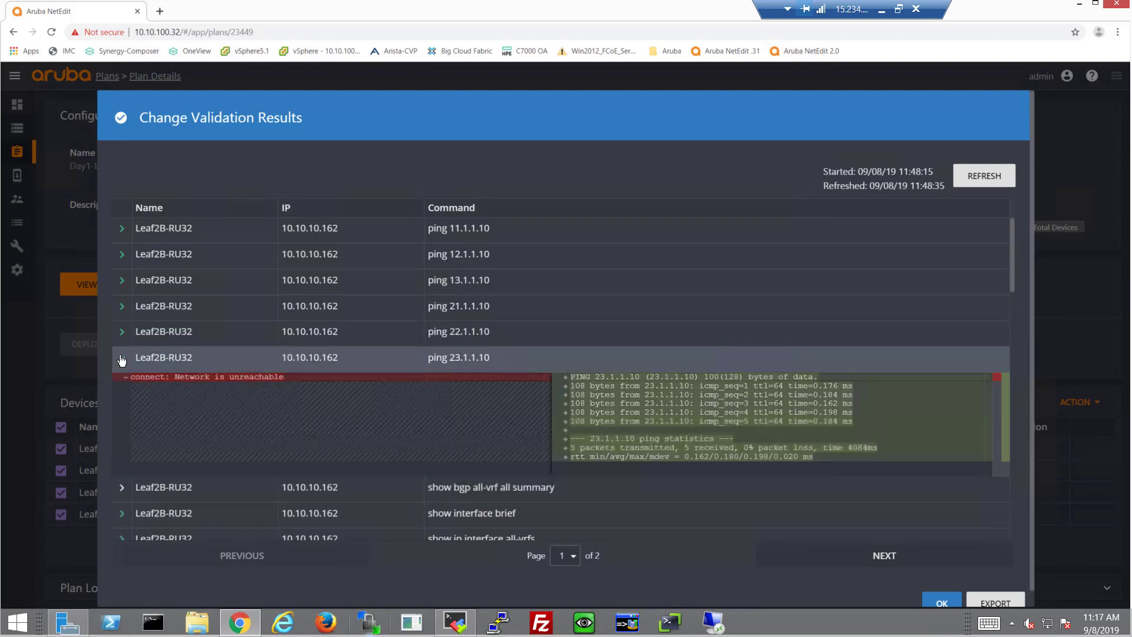
pyautogui.click(122, 360)
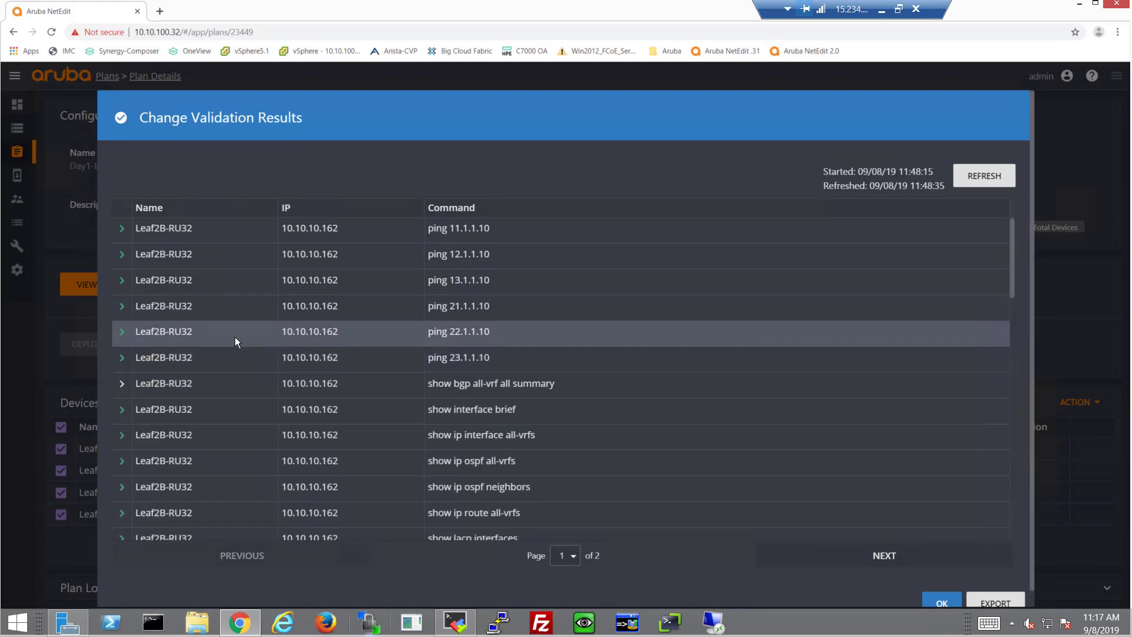
# - Expand Leaf2B-RU32's show lacp interfaces output to confirm lag10 up on 1/1/51
pyautogui.scroll(-2, 235, 338)
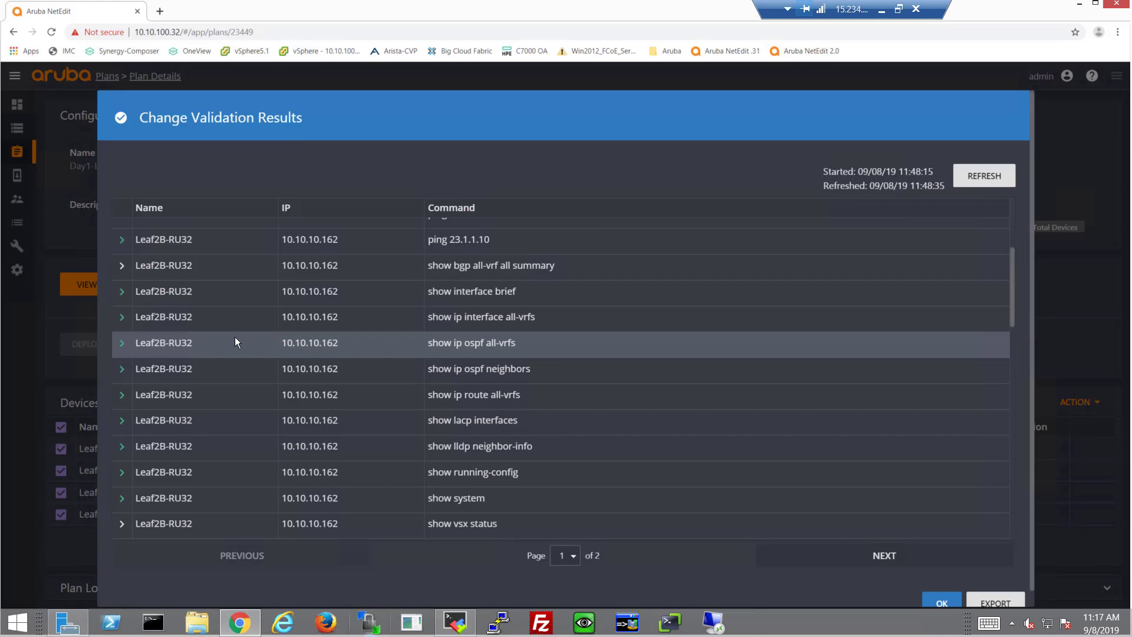
pyautogui.scroll(-1, 235, 342)
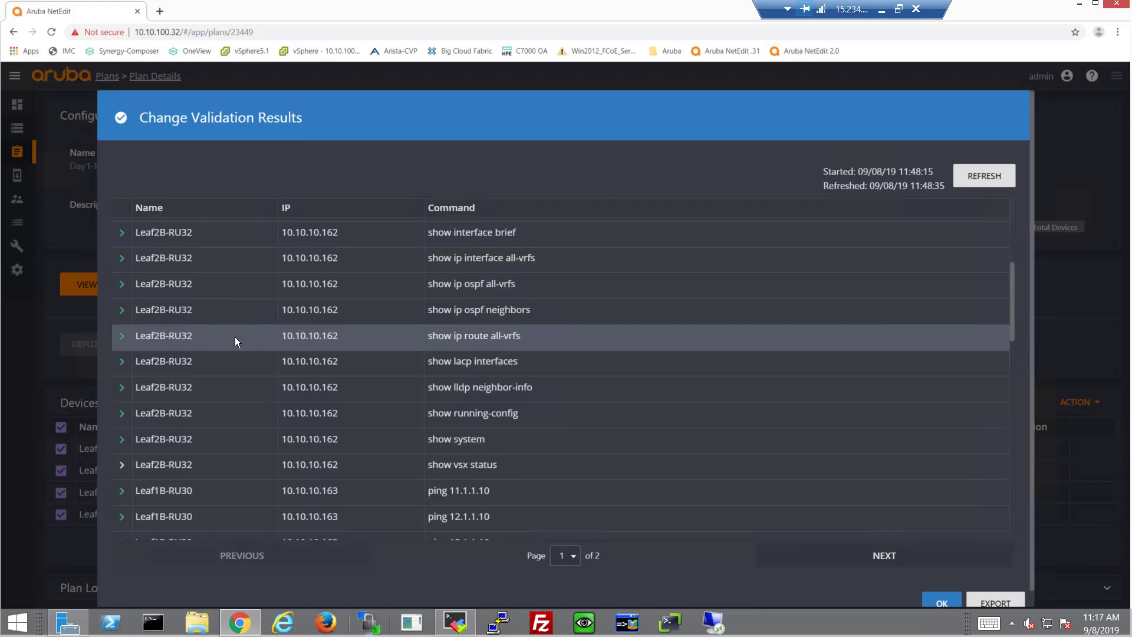
pyautogui.scroll(-1, 234, 340)
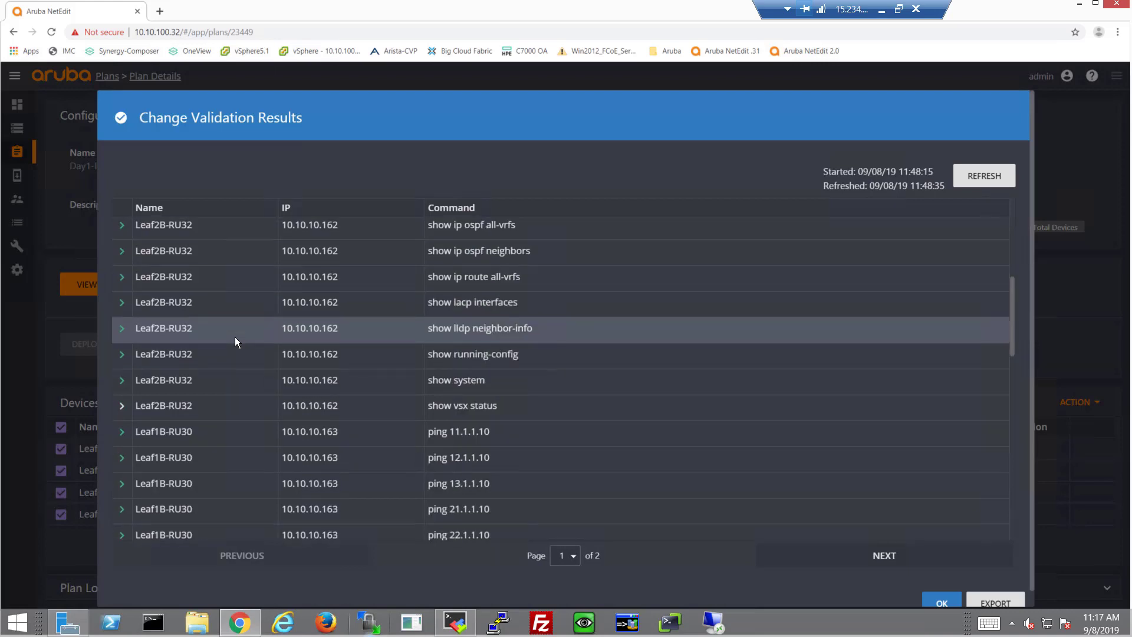
pyautogui.click(122, 304)
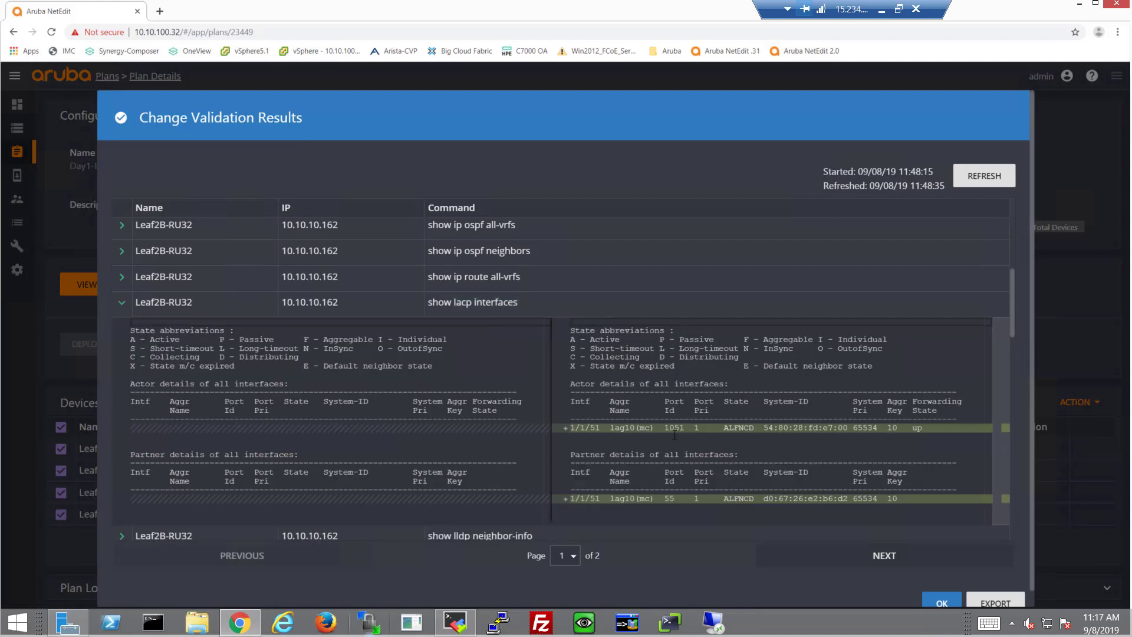
# - Check Leaf1B-RU30's pings to 12.1.1.10, 13.1.1.10, 21.1.1.10, 22.1.1.10 and 23.1.1.10
pyautogui.click(121, 302)
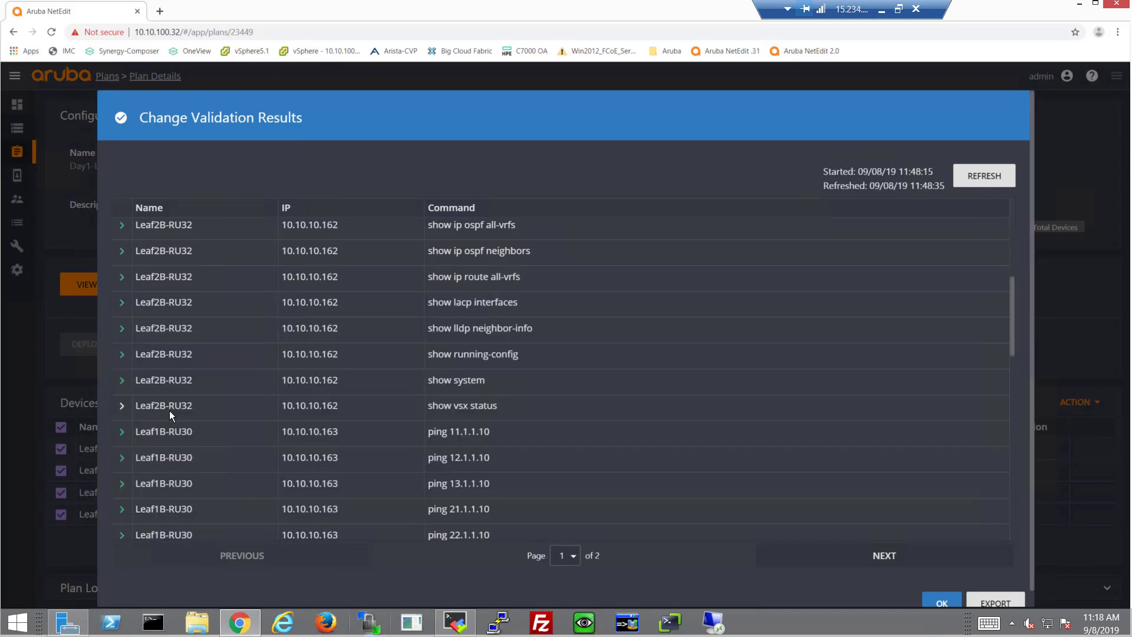
pyautogui.scroll(-3, 139, 410)
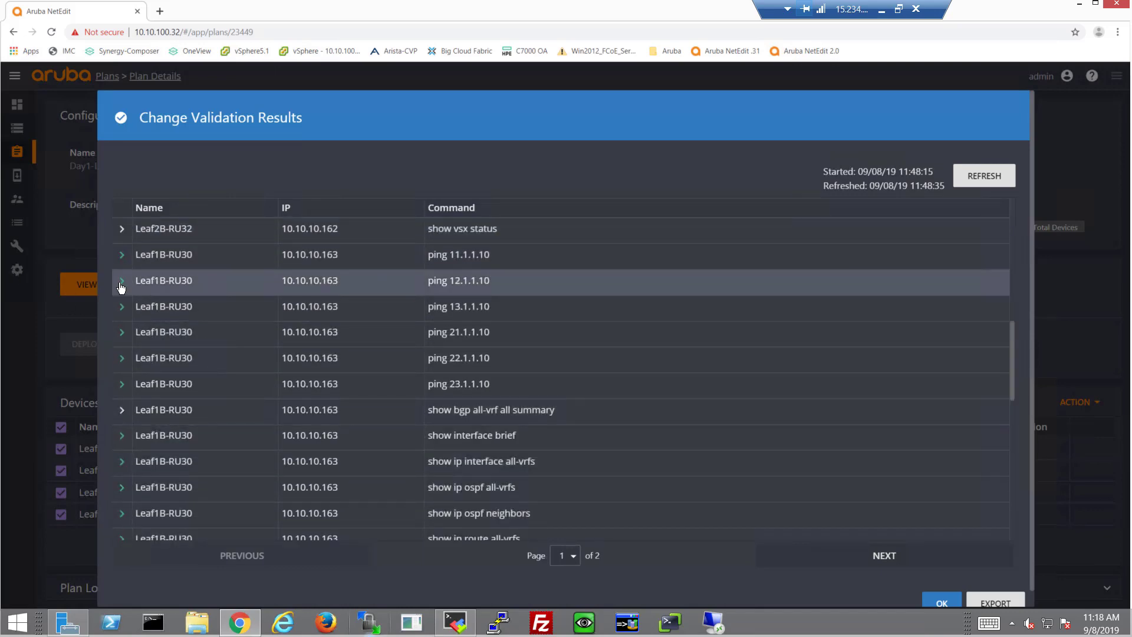
pyautogui.click(122, 282)
pyautogui.click(122, 285)
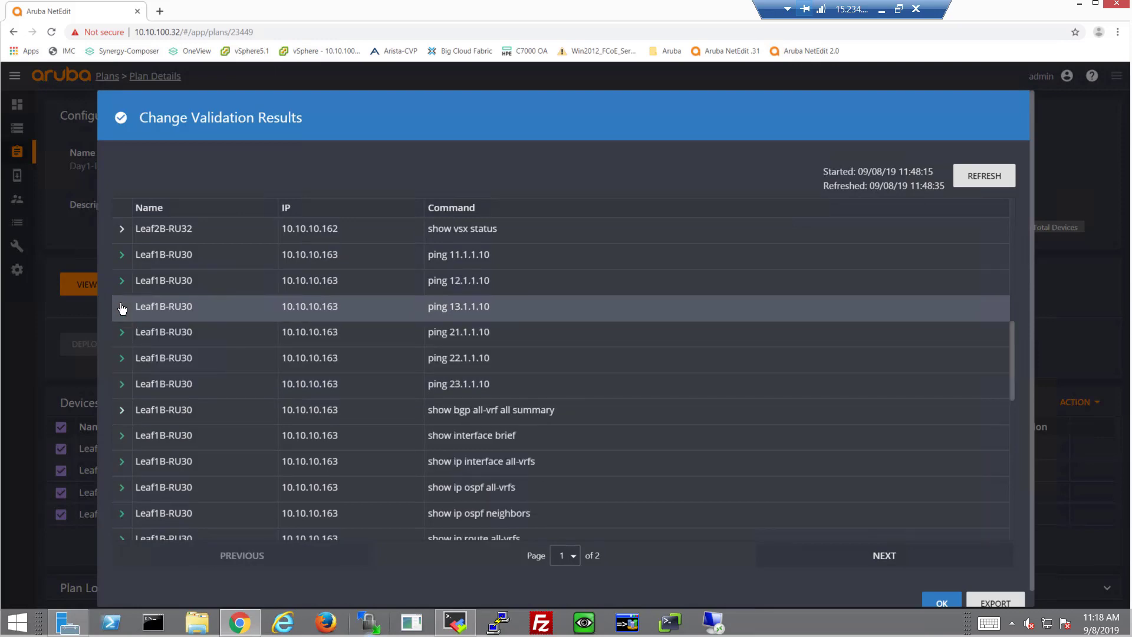
pyautogui.click(122, 307)
pyautogui.click(122, 307)
pyautogui.click(123, 334)
pyautogui.click(123, 335)
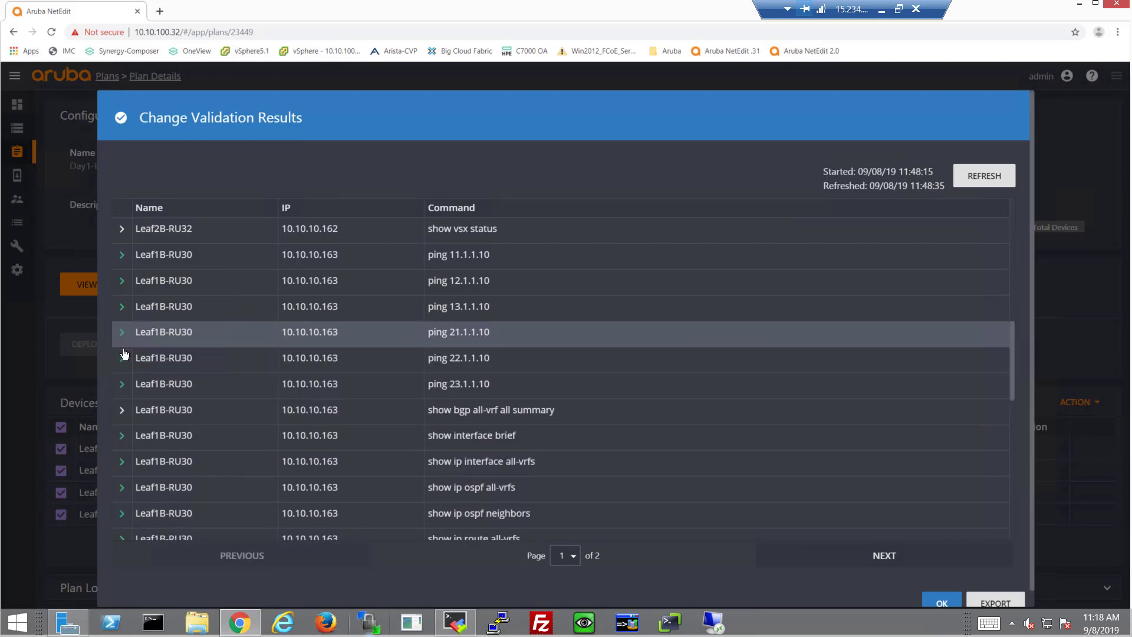
pyautogui.click(122, 359)
pyautogui.click(122, 364)
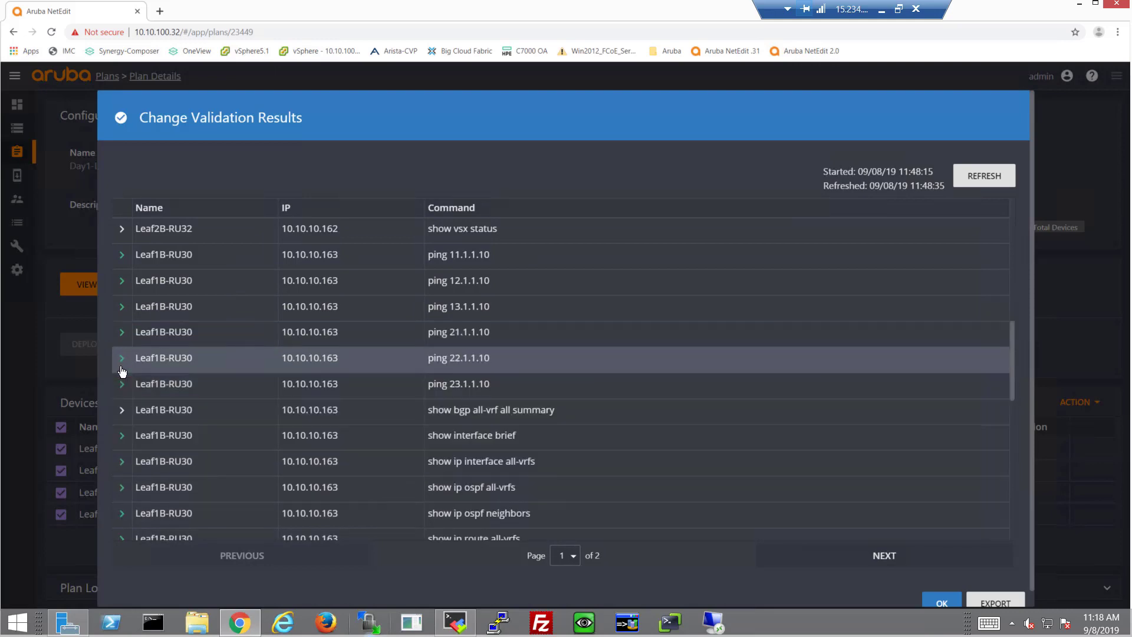
pyautogui.click(123, 387)
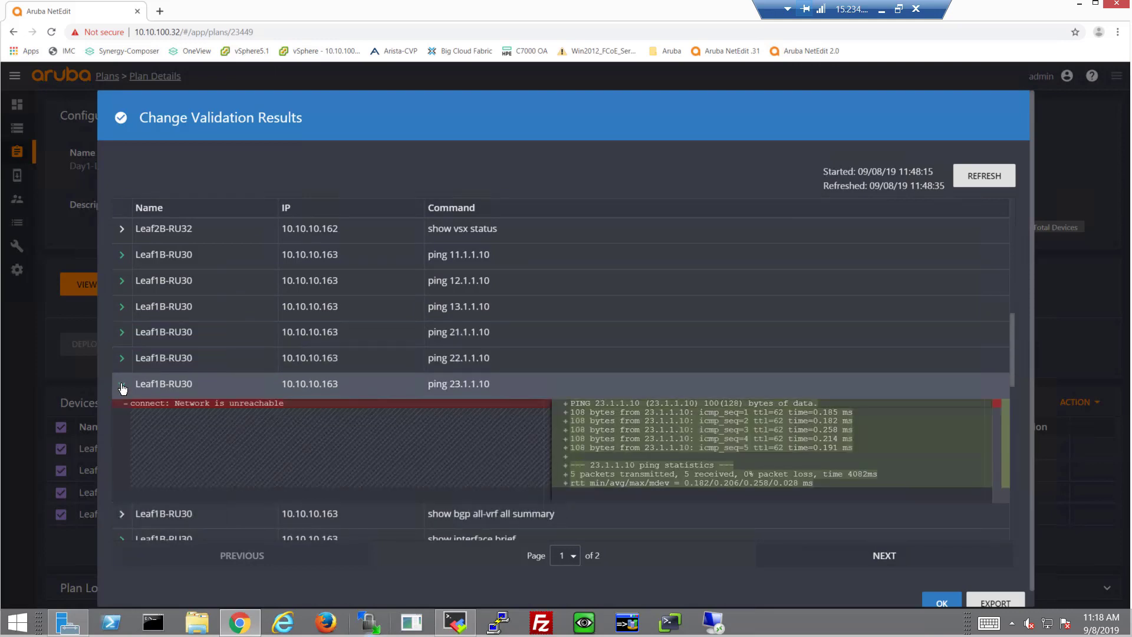
pyautogui.click(123, 386)
# - Inspect Leaf1B-RU30's show lacp interfaces output, confirming lag10 is up on 1/1/51
pyautogui.scroll(-1, 152, 377)
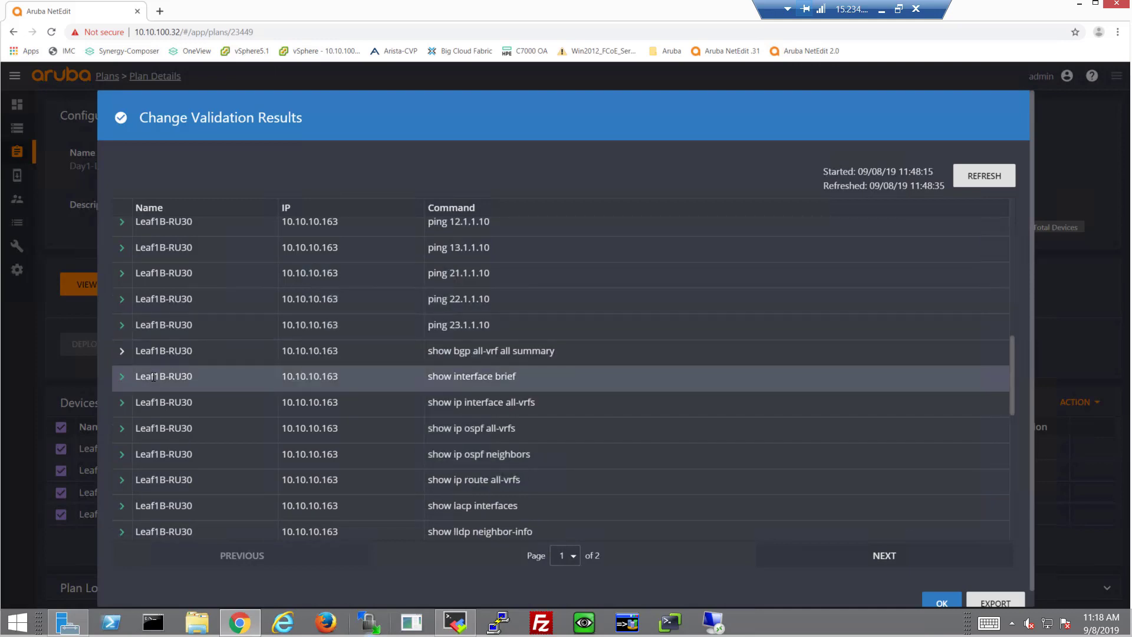
pyautogui.scroll(-1, 152, 376)
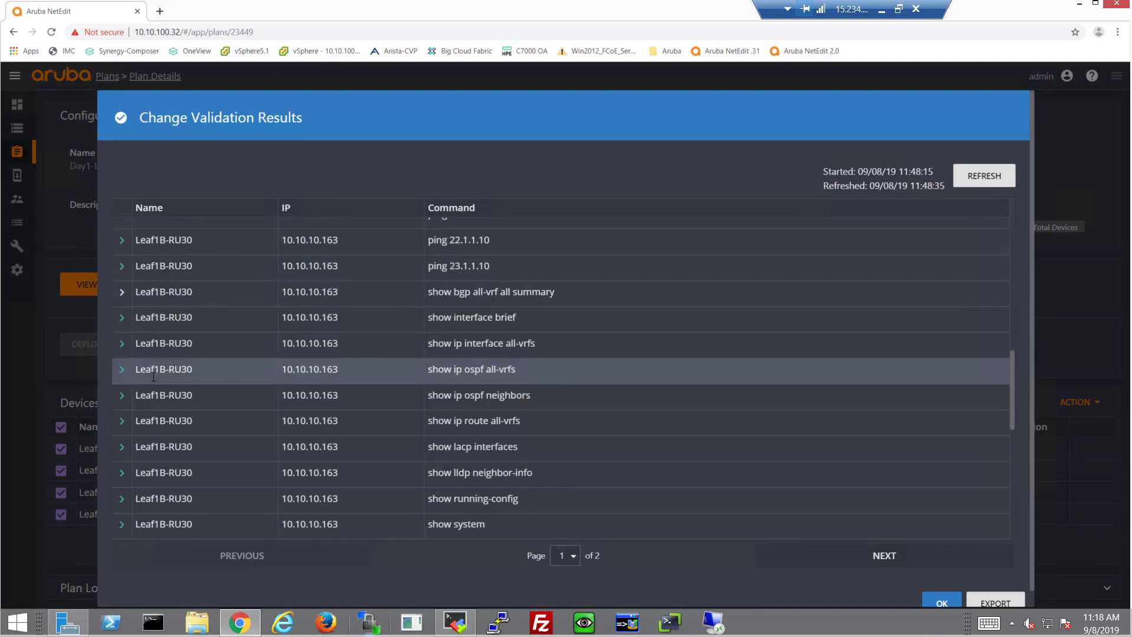
pyautogui.click(123, 453)
pyautogui.scroll(-4, 724, 365)
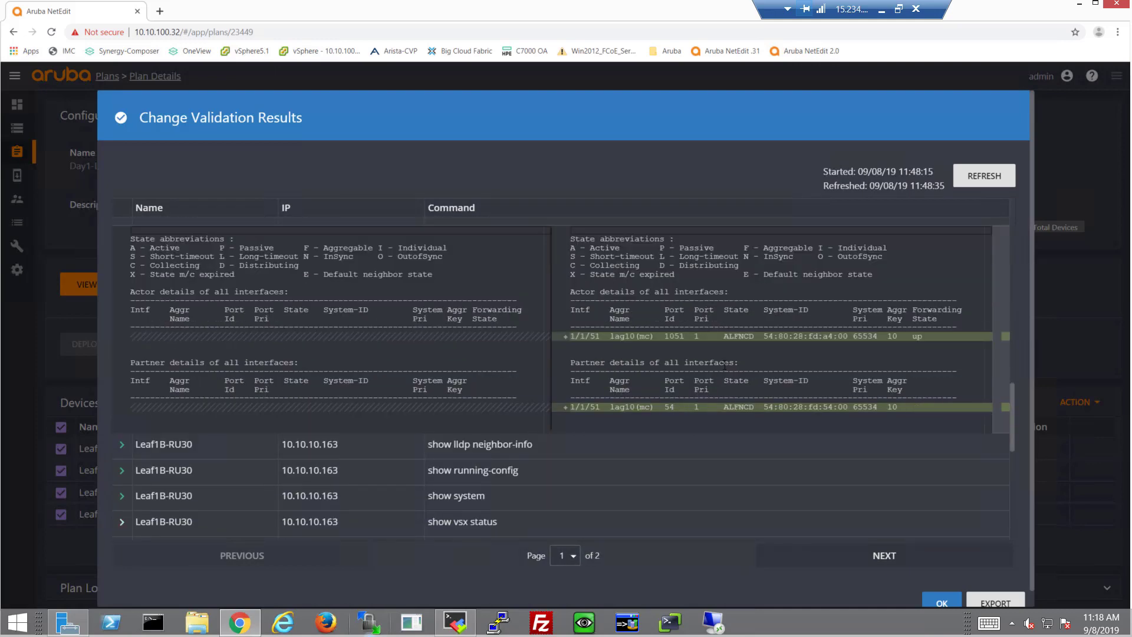
# - Close the validation results and commit Day1-Leaf-Hosts to startup on all four leaves
pyautogui.click(941, 600)
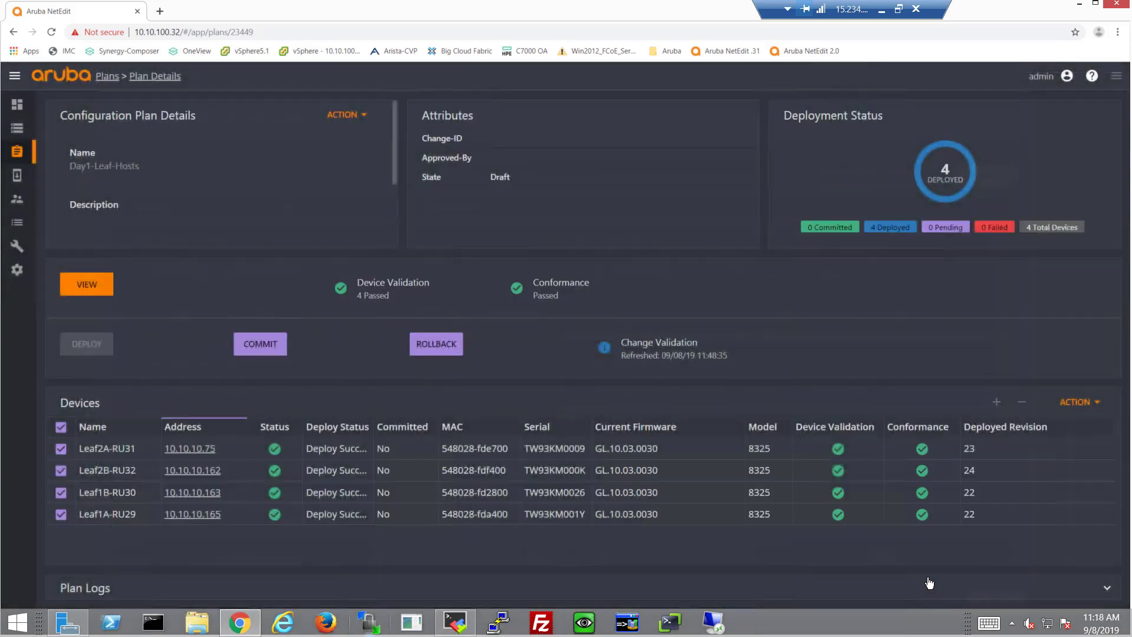
pyautogui.click(273, 352)
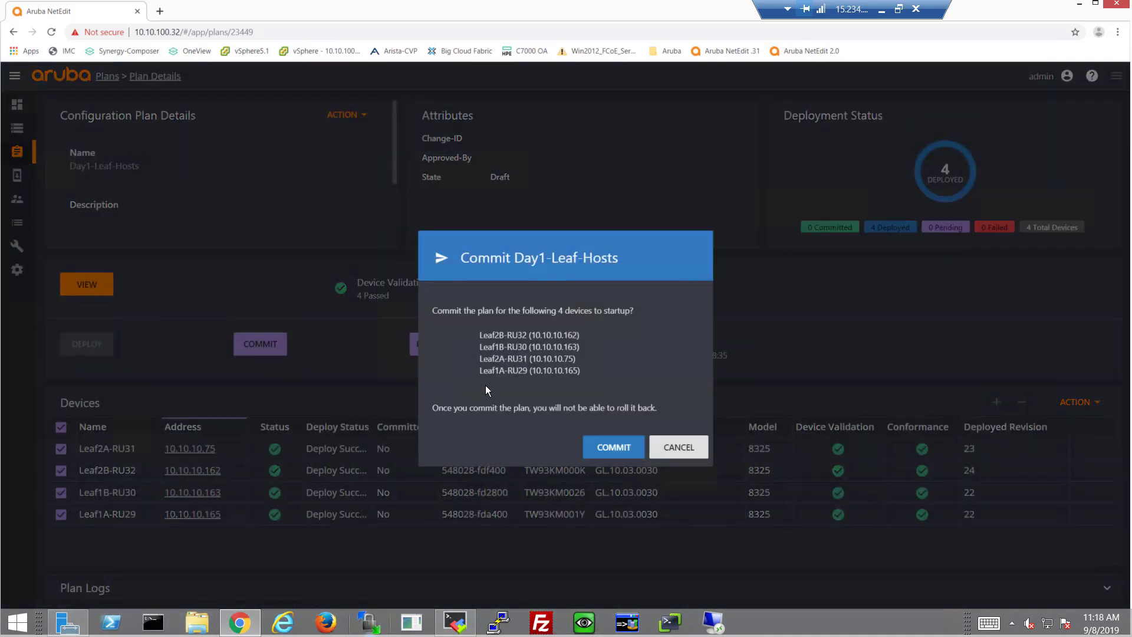
pyautogui.click(600, 448)
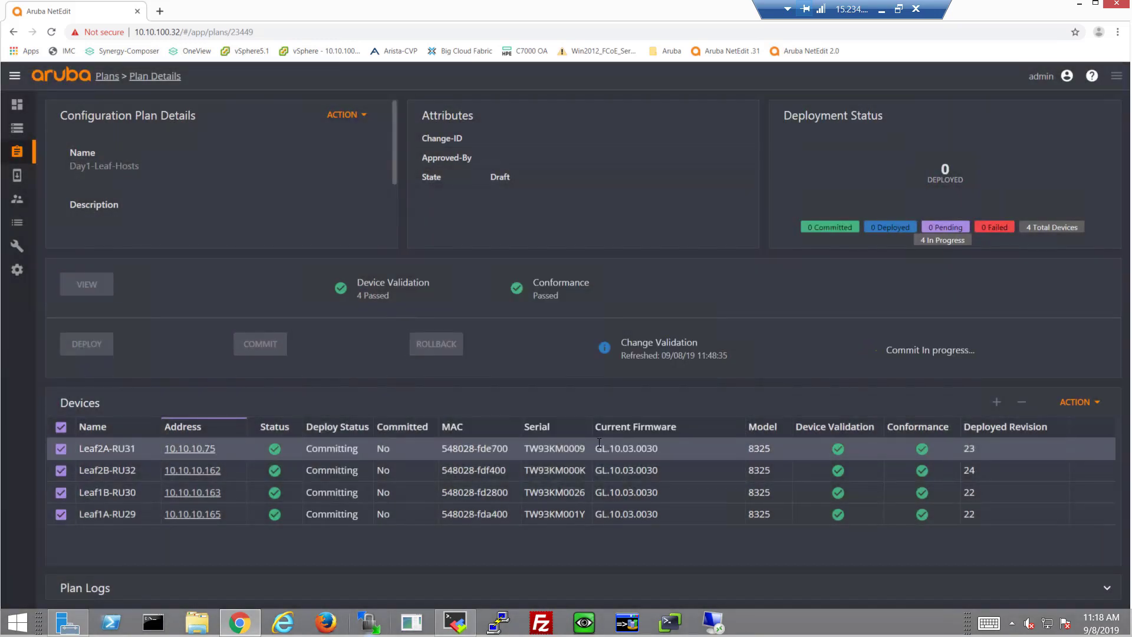